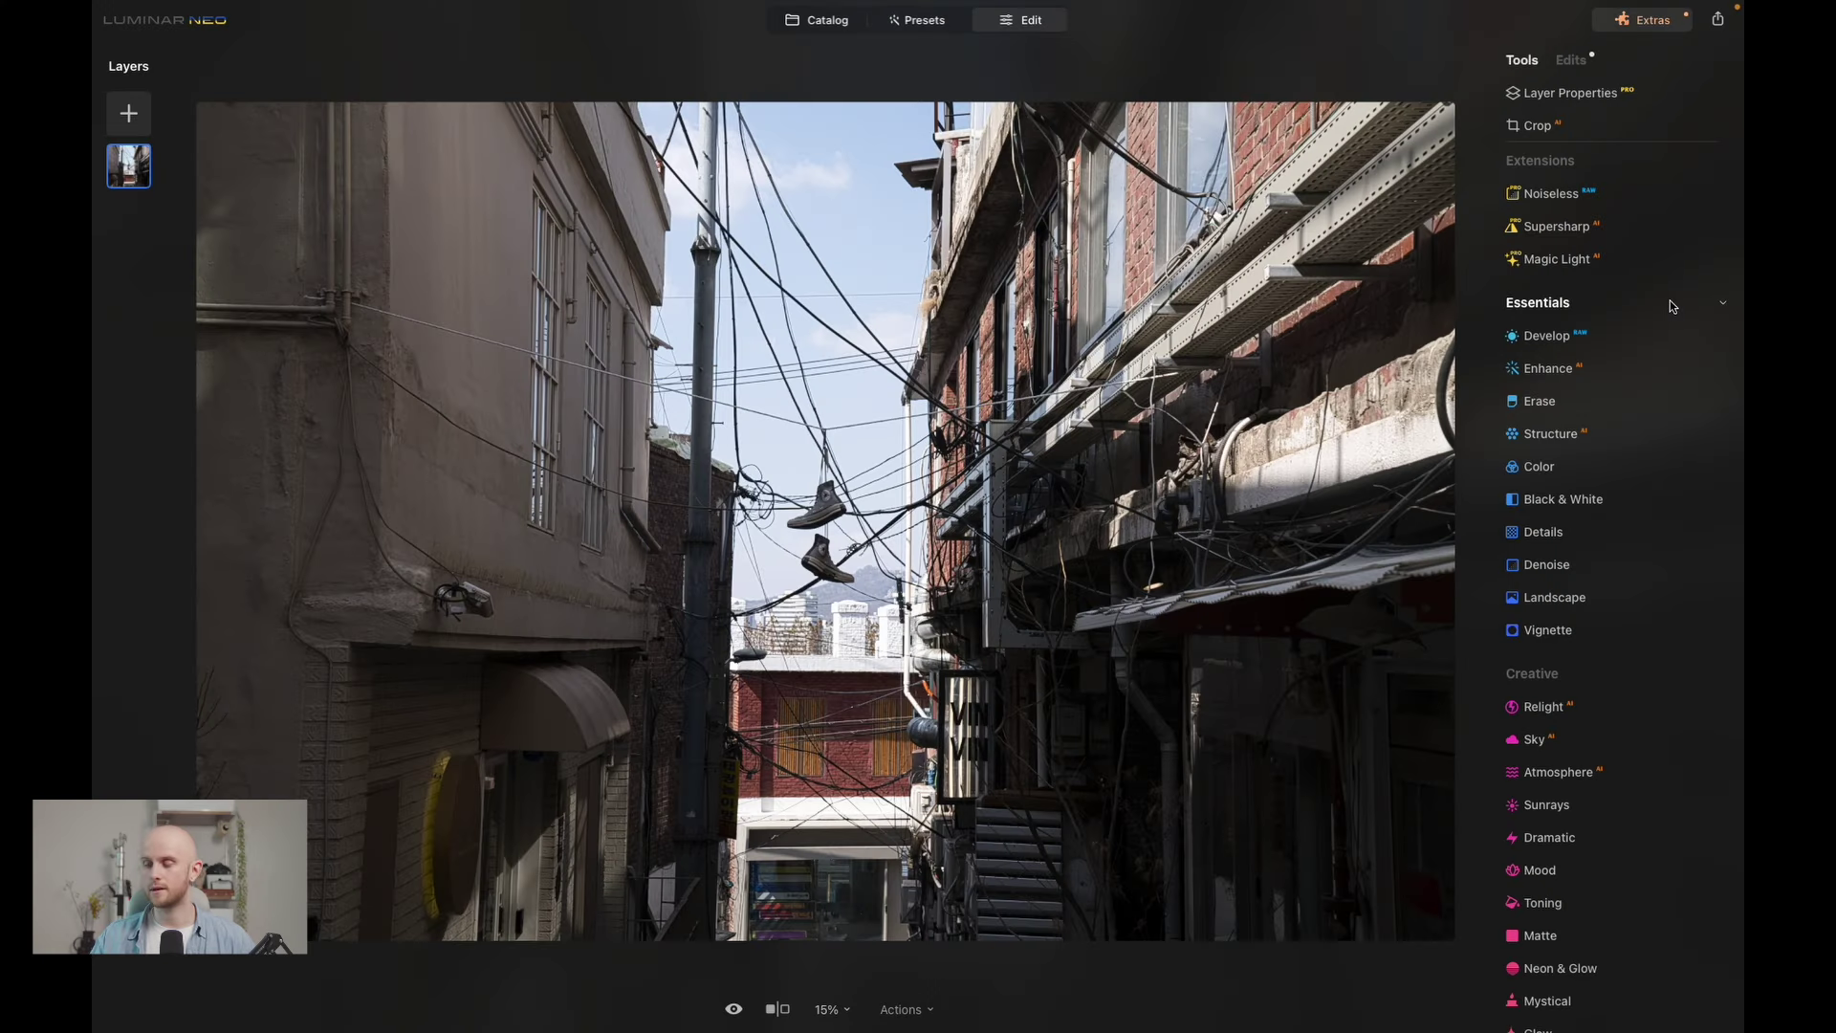
- Set the alley photo's Develop Light sliders to Smart Contrast 24, Highlights -16 and Shadows -25
left_click(1634, 336)
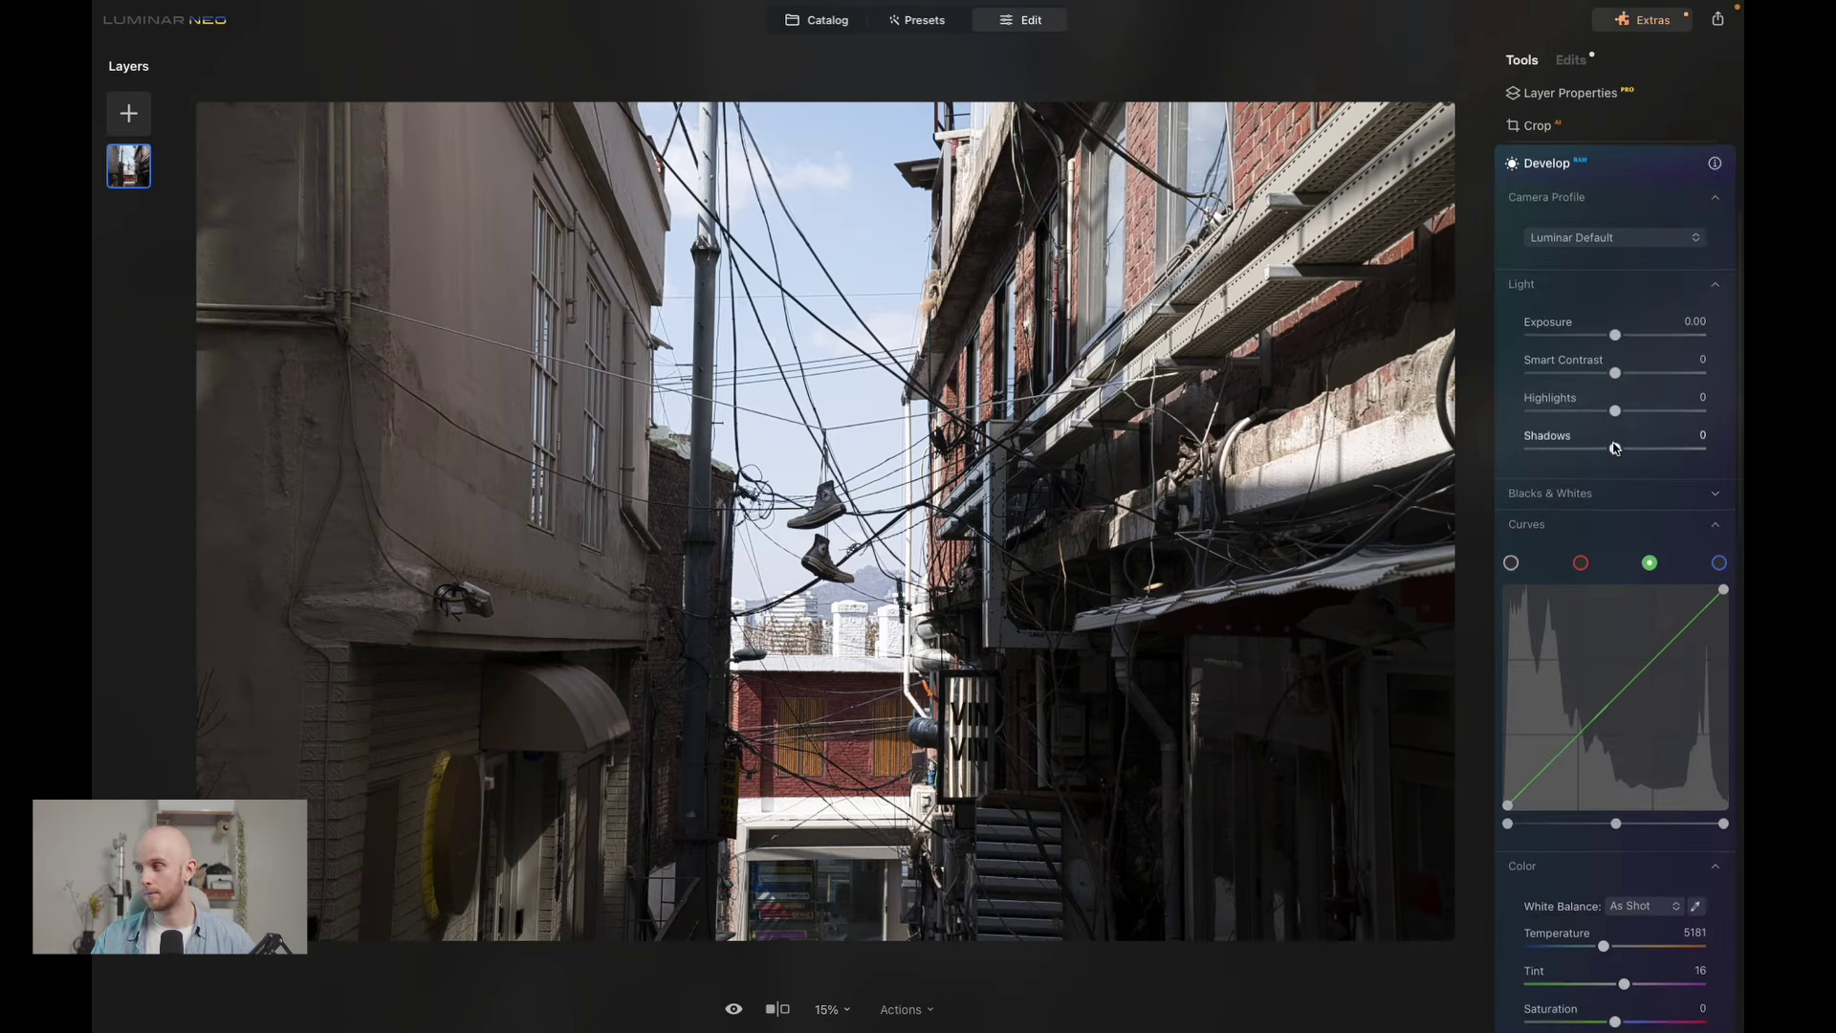
left_click_drag(1618, 372, 1593, 449)
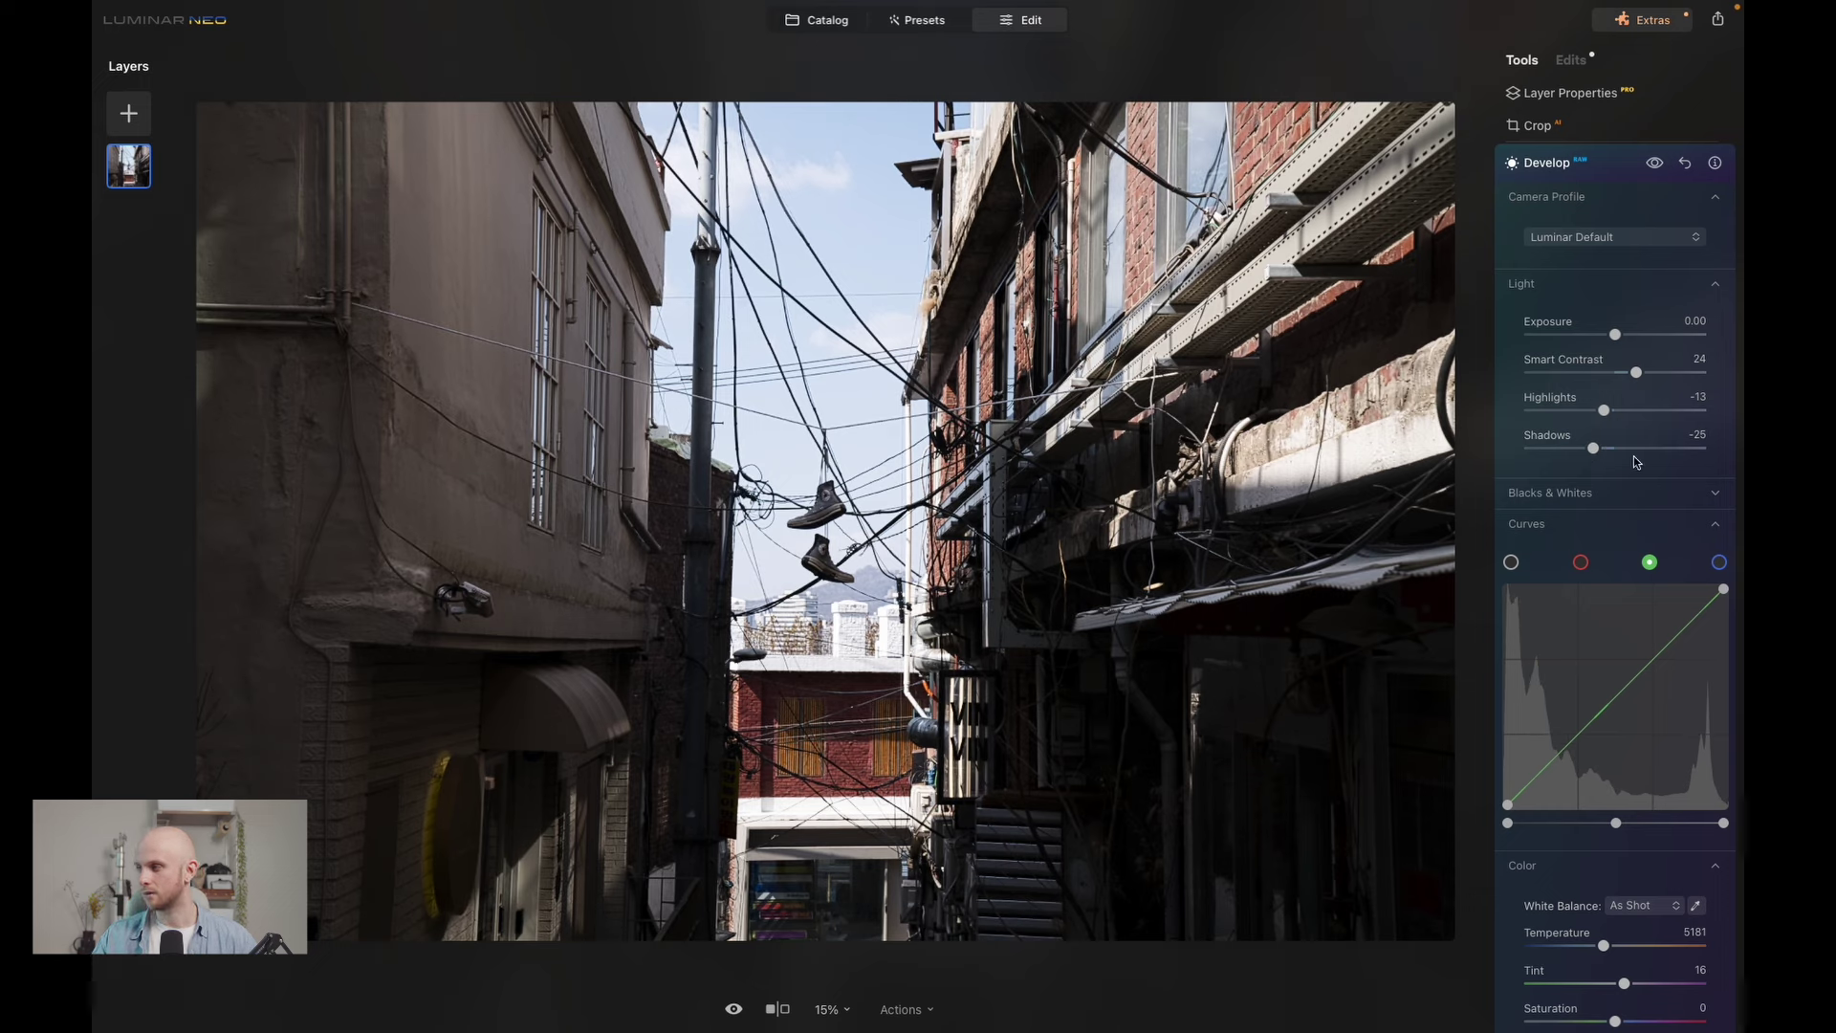
left_click_drag(1604, 413, 1602, 414)
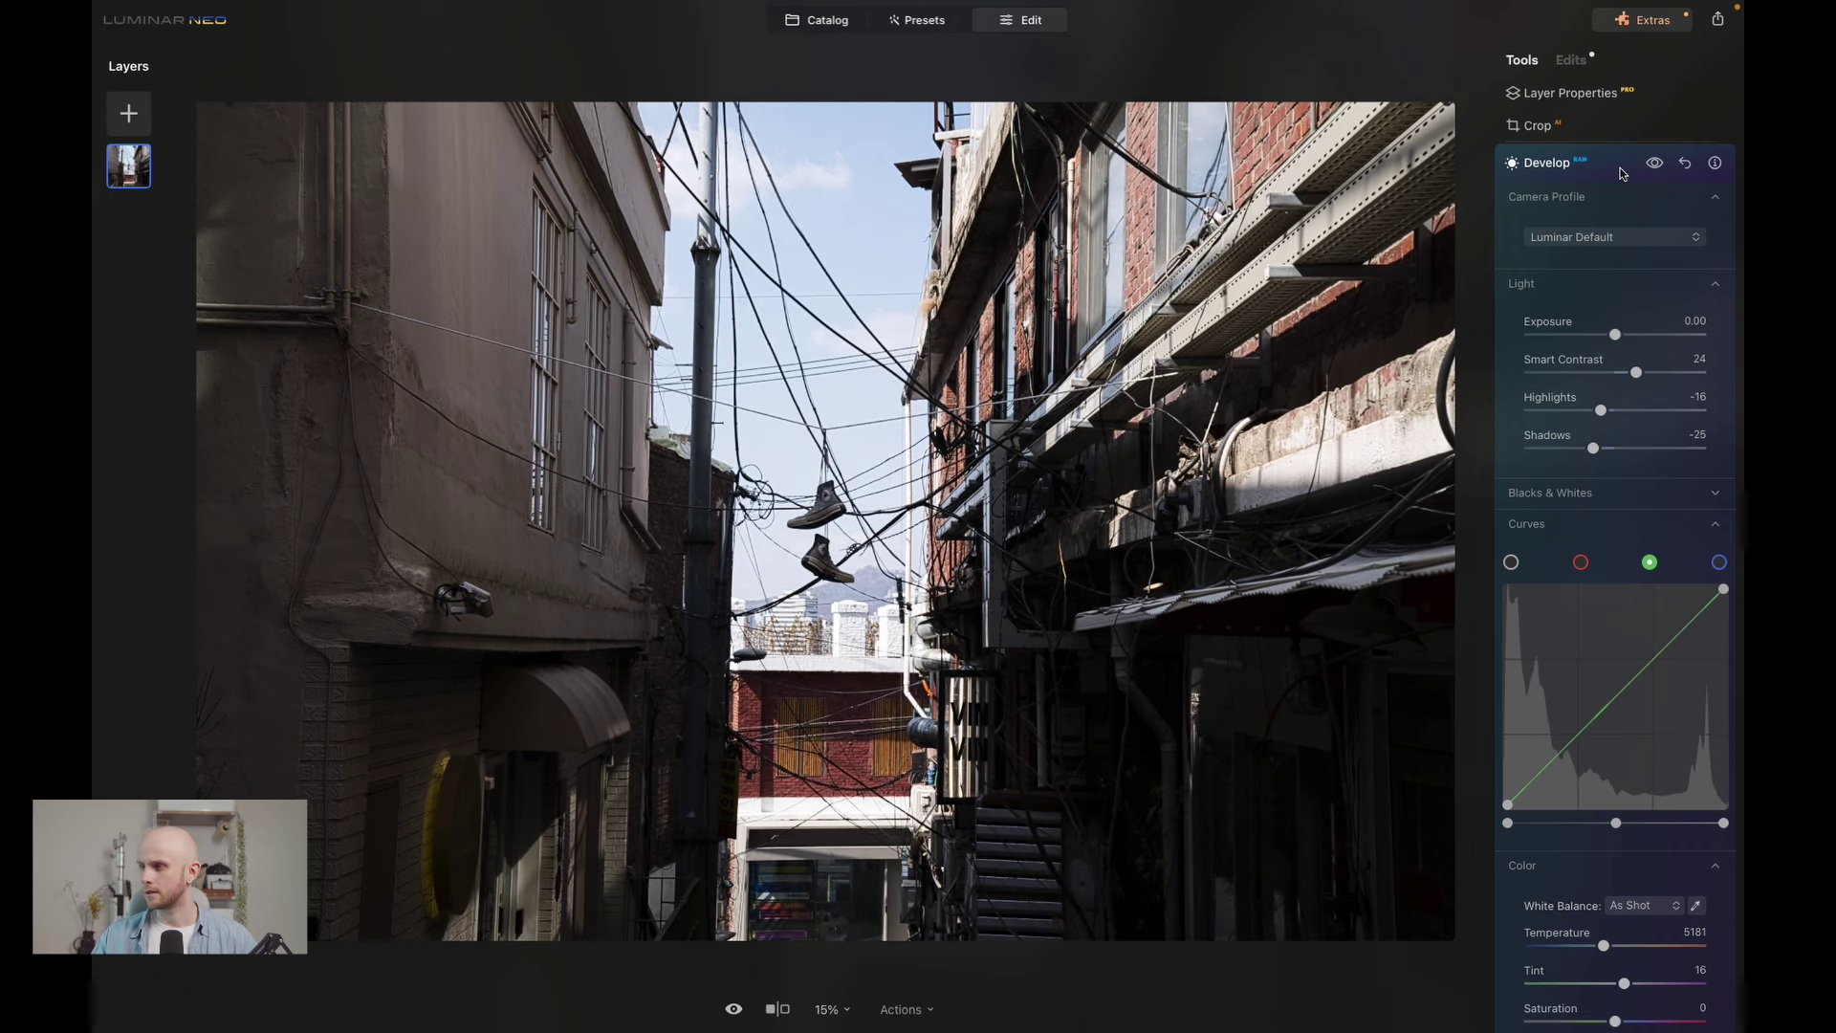
left_click(1549, 163)
- Add Film Grain at Amount 25, keeping Size 20 and Roughness 30
scroll(1622, 403, "down", 5)
left_click(1557, 694)
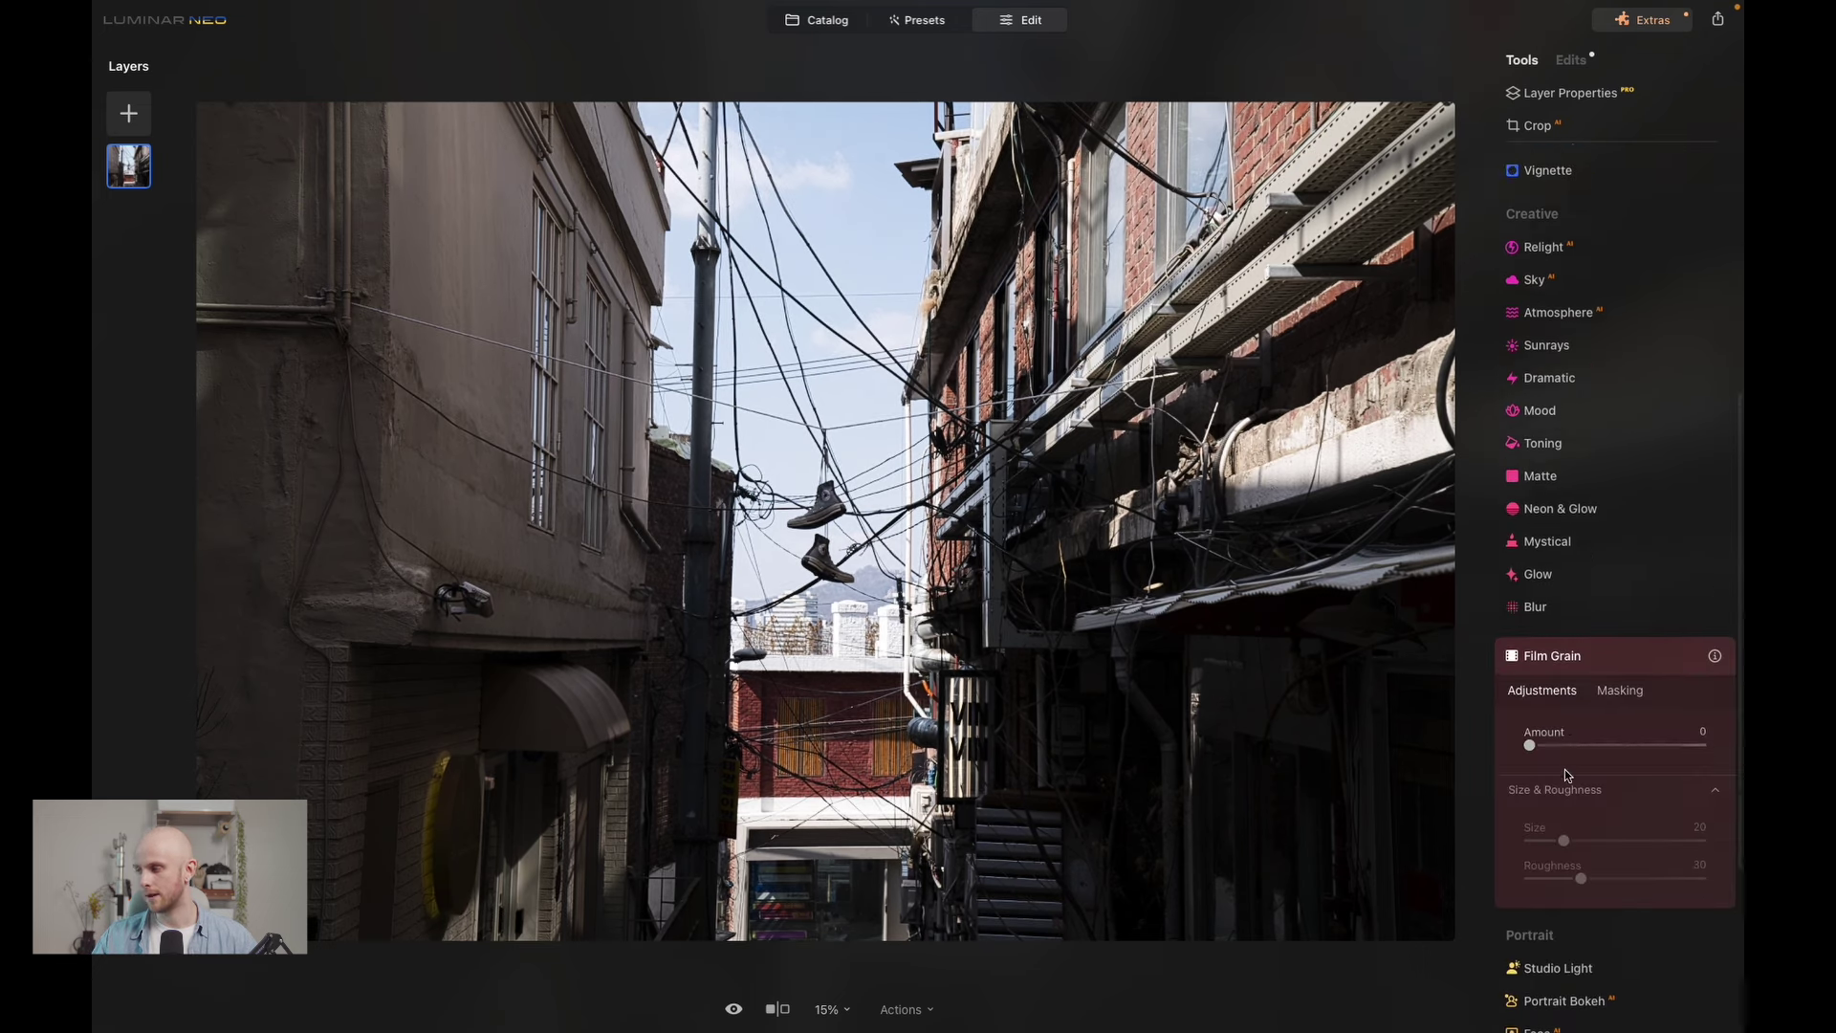
left_click(1566, 687)
left_click_drag(1566, 686, 1569, 690)
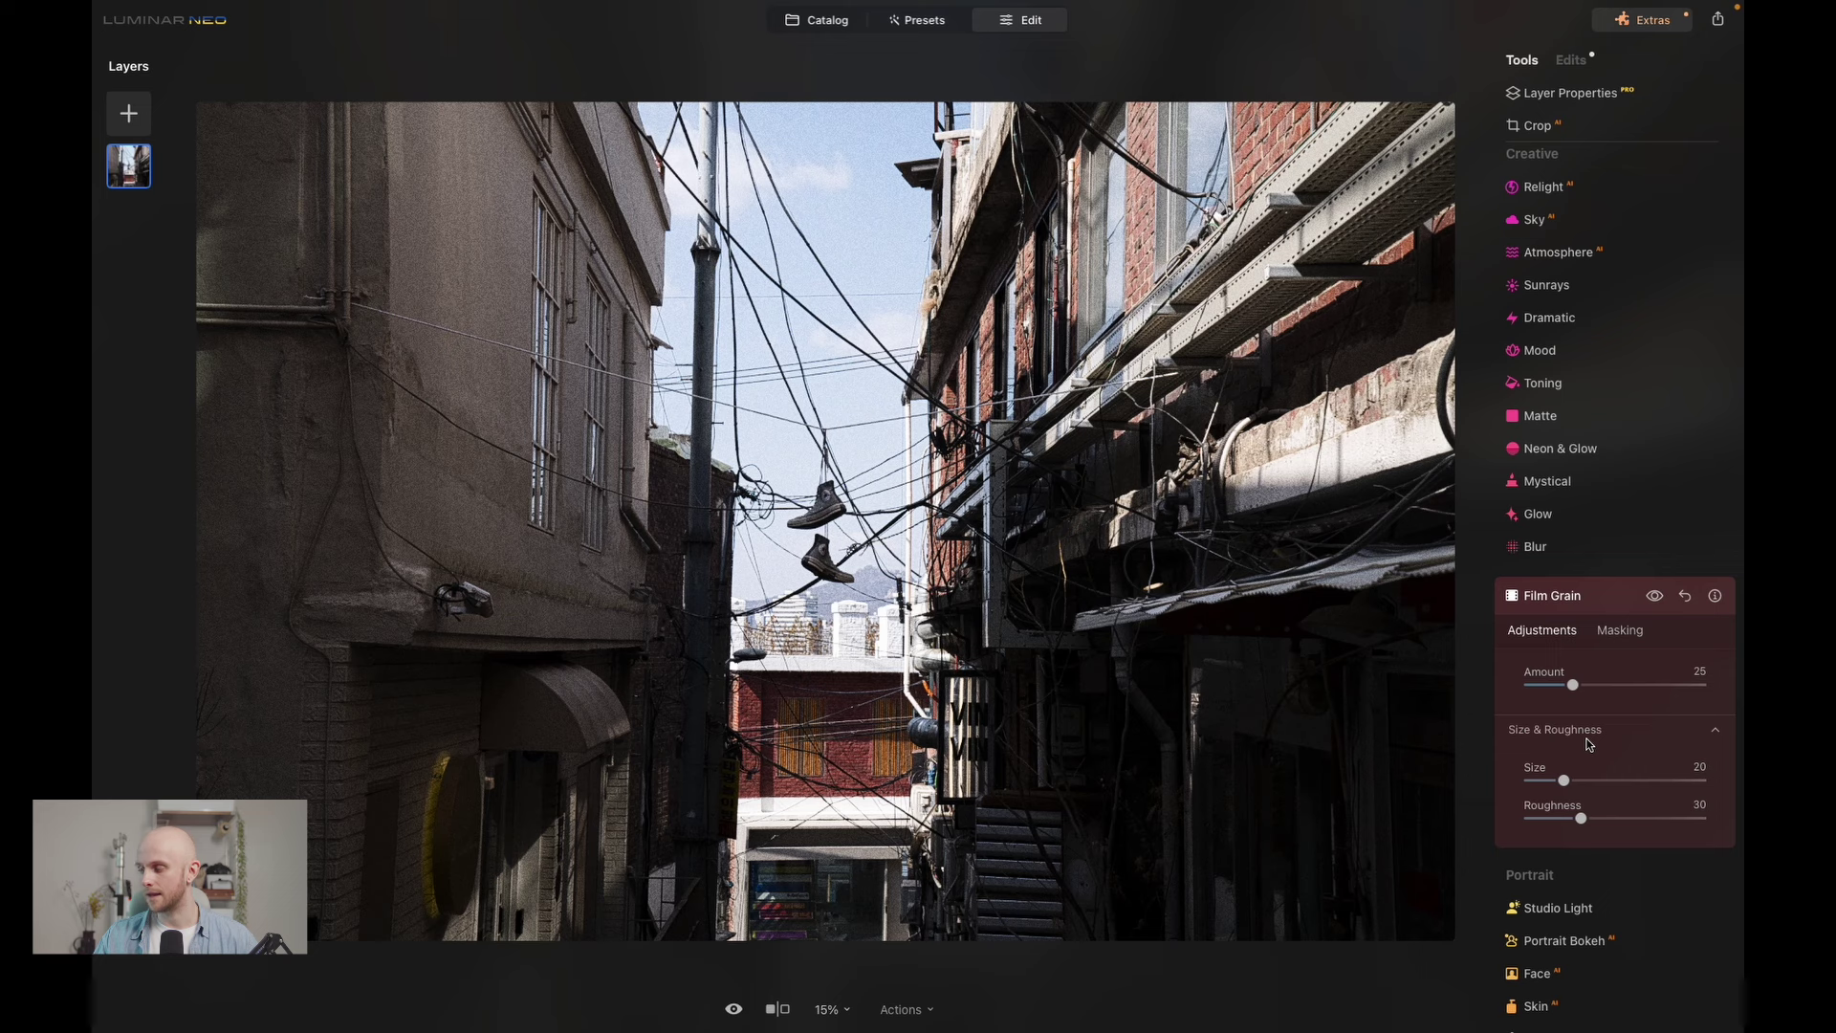
- Apply a Vignette of Amount -47 at Size 50 to darken the alley photo's edges
left_click(1614, 597)
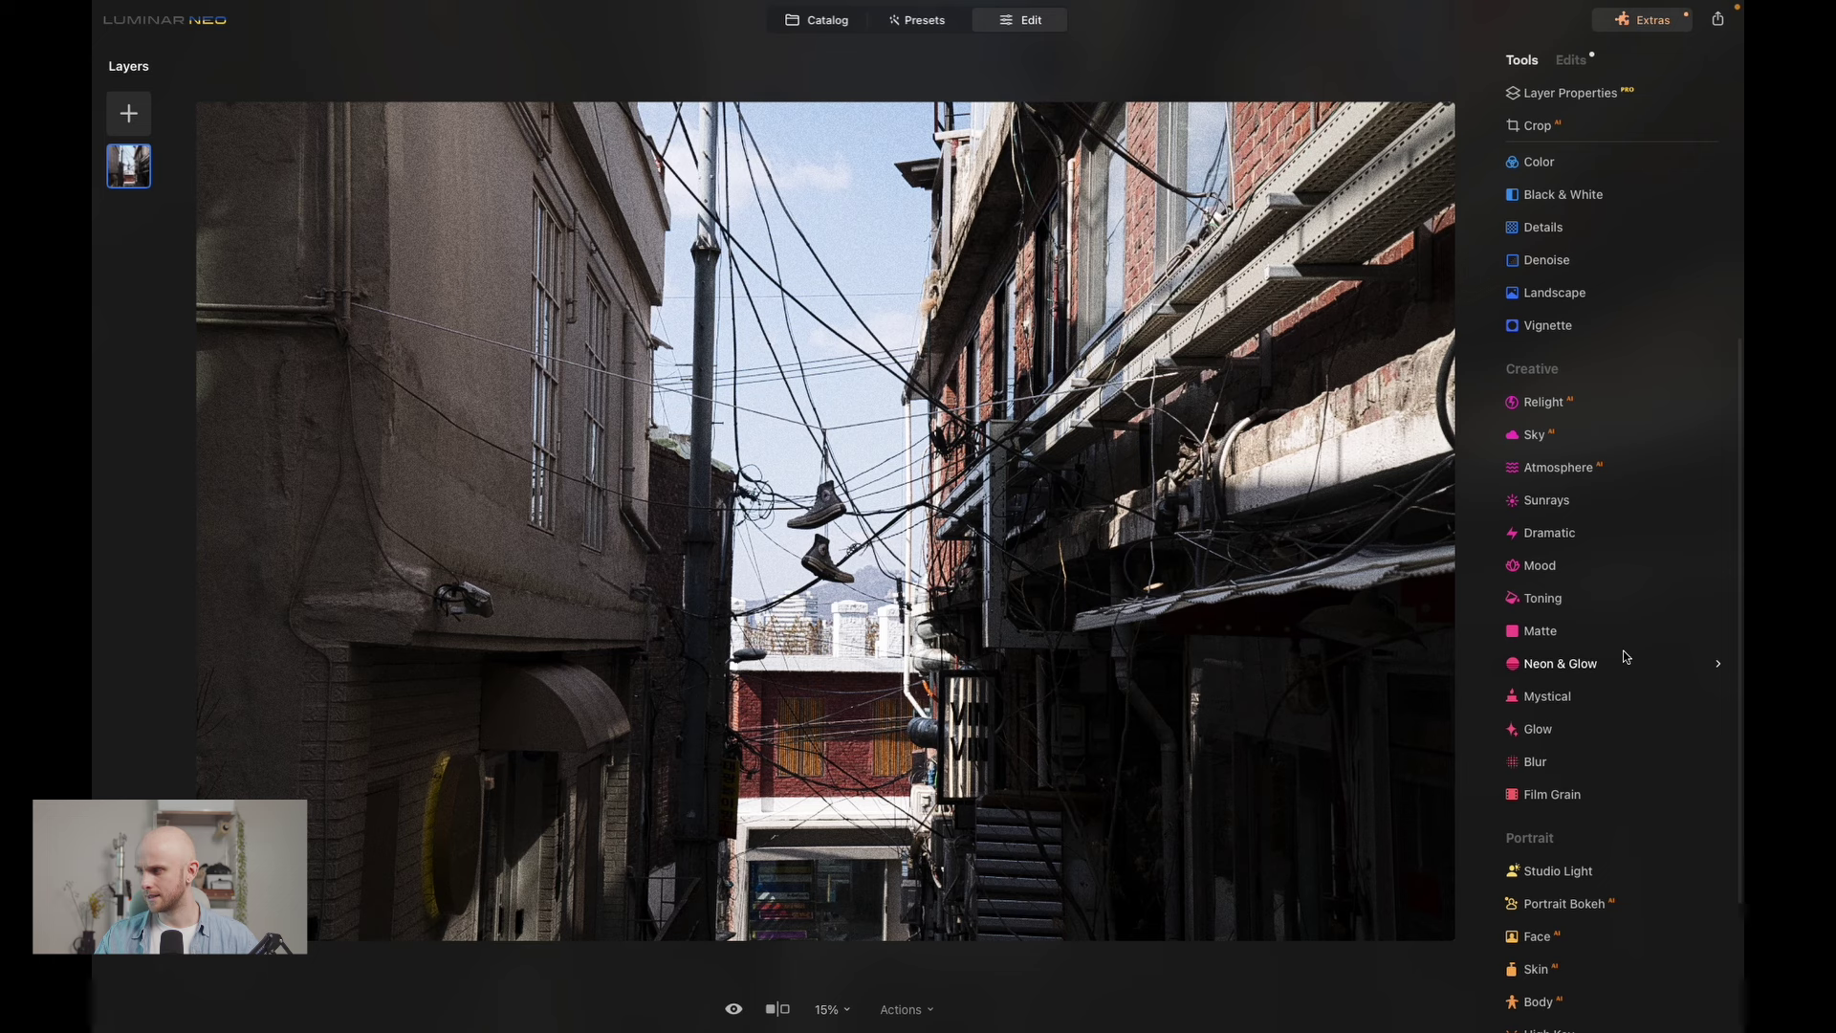
scroll(1621, 650, "down", 1)
scroll(1622, 656, "up", 5)
left_click(1575, 494)
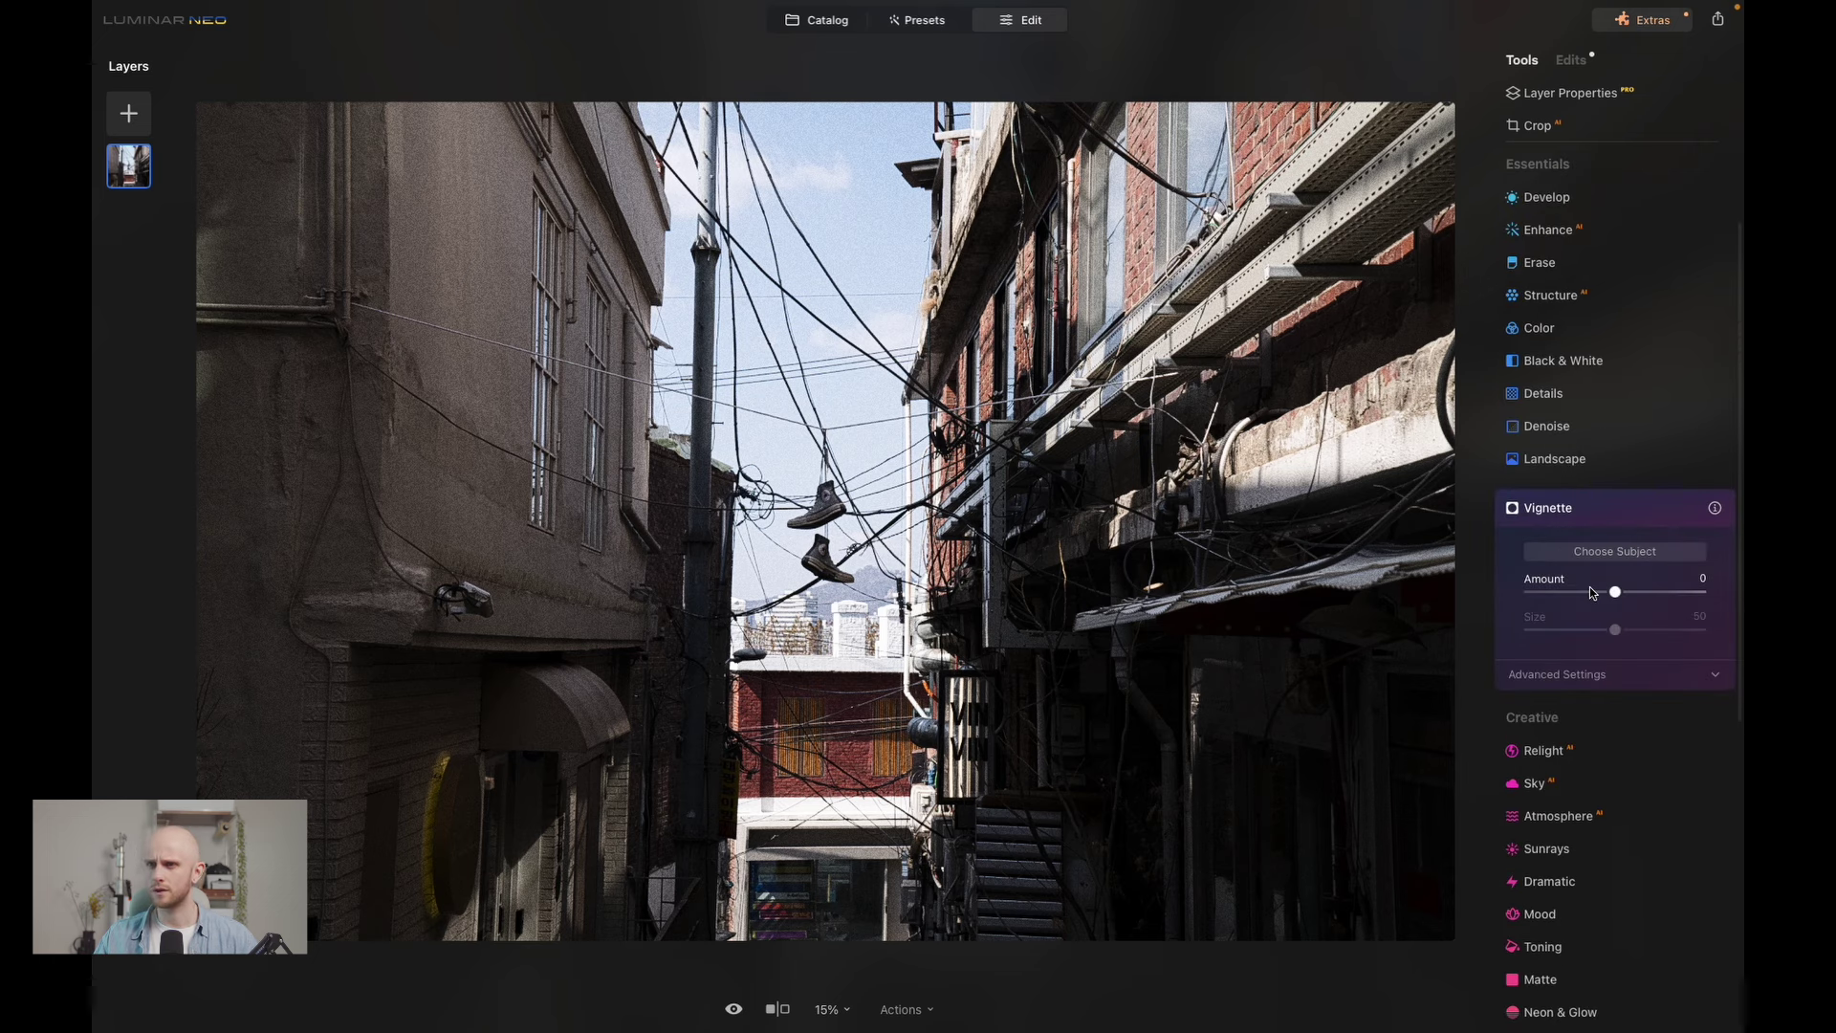
left_click_drag(1589, 588, 1574, 594)
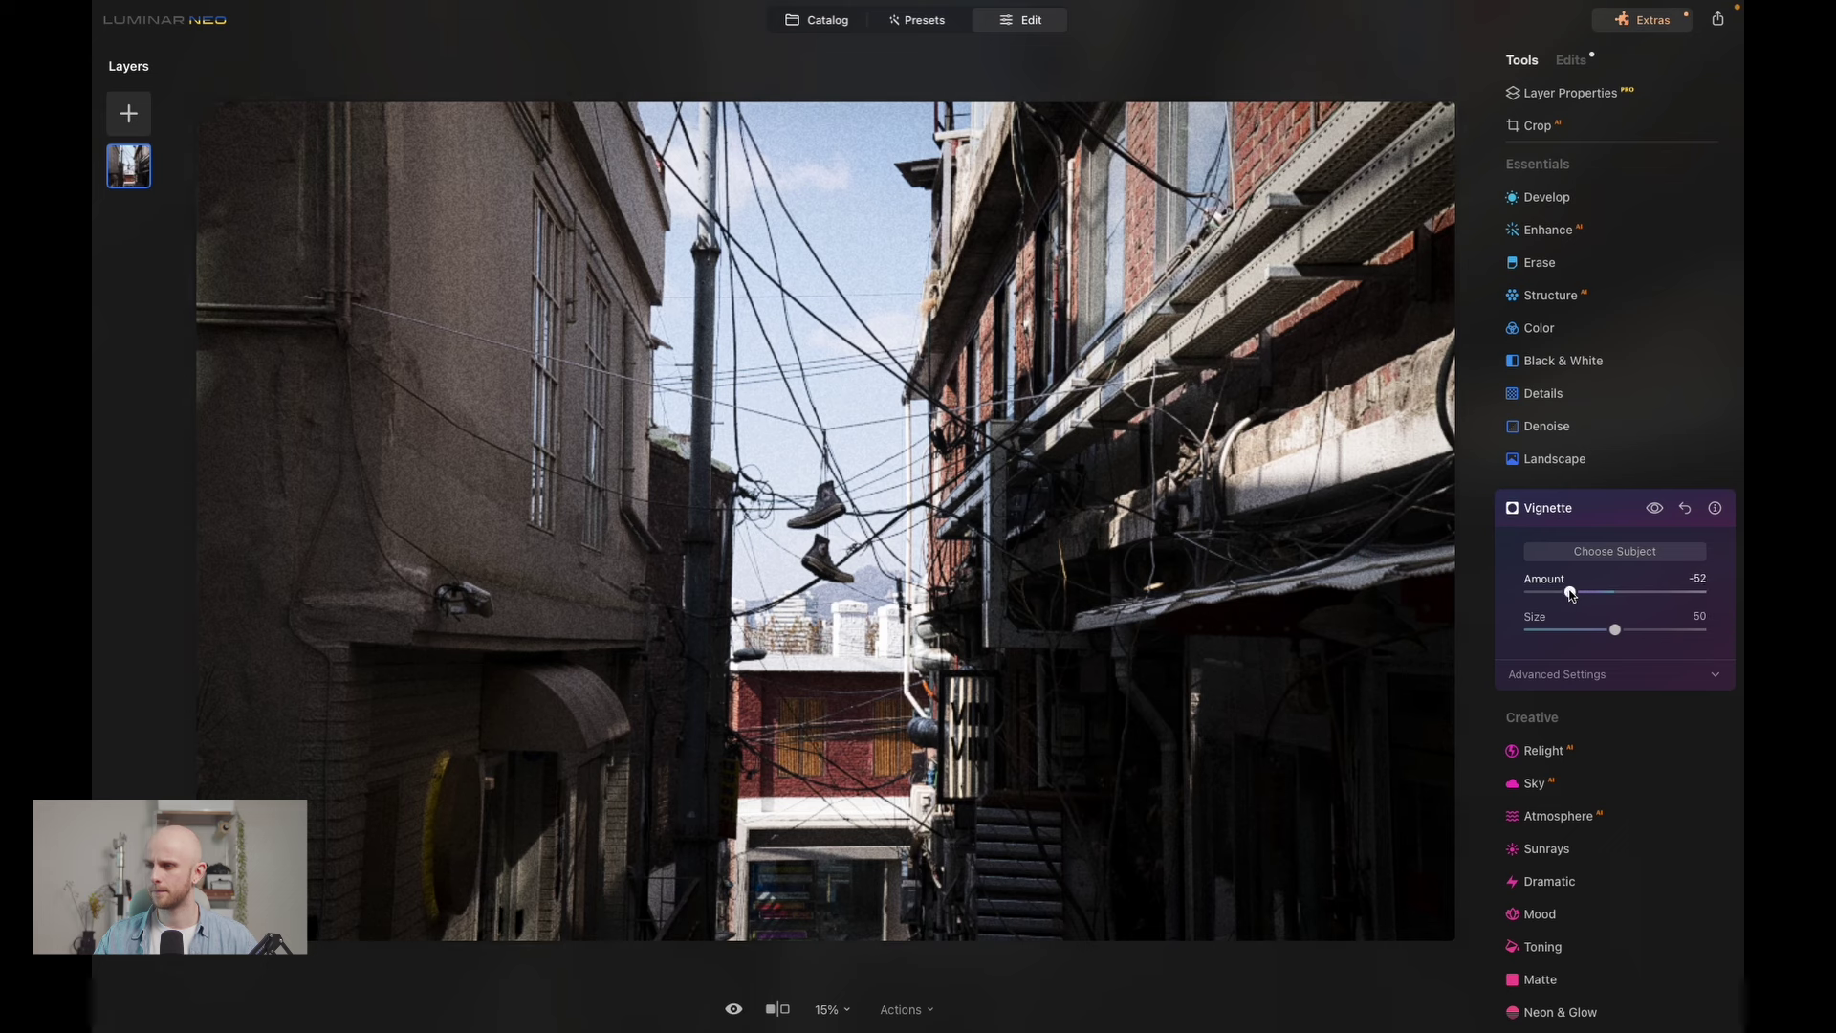
left_click(1612, 509)
scroll(1606, 517, "up", 2)
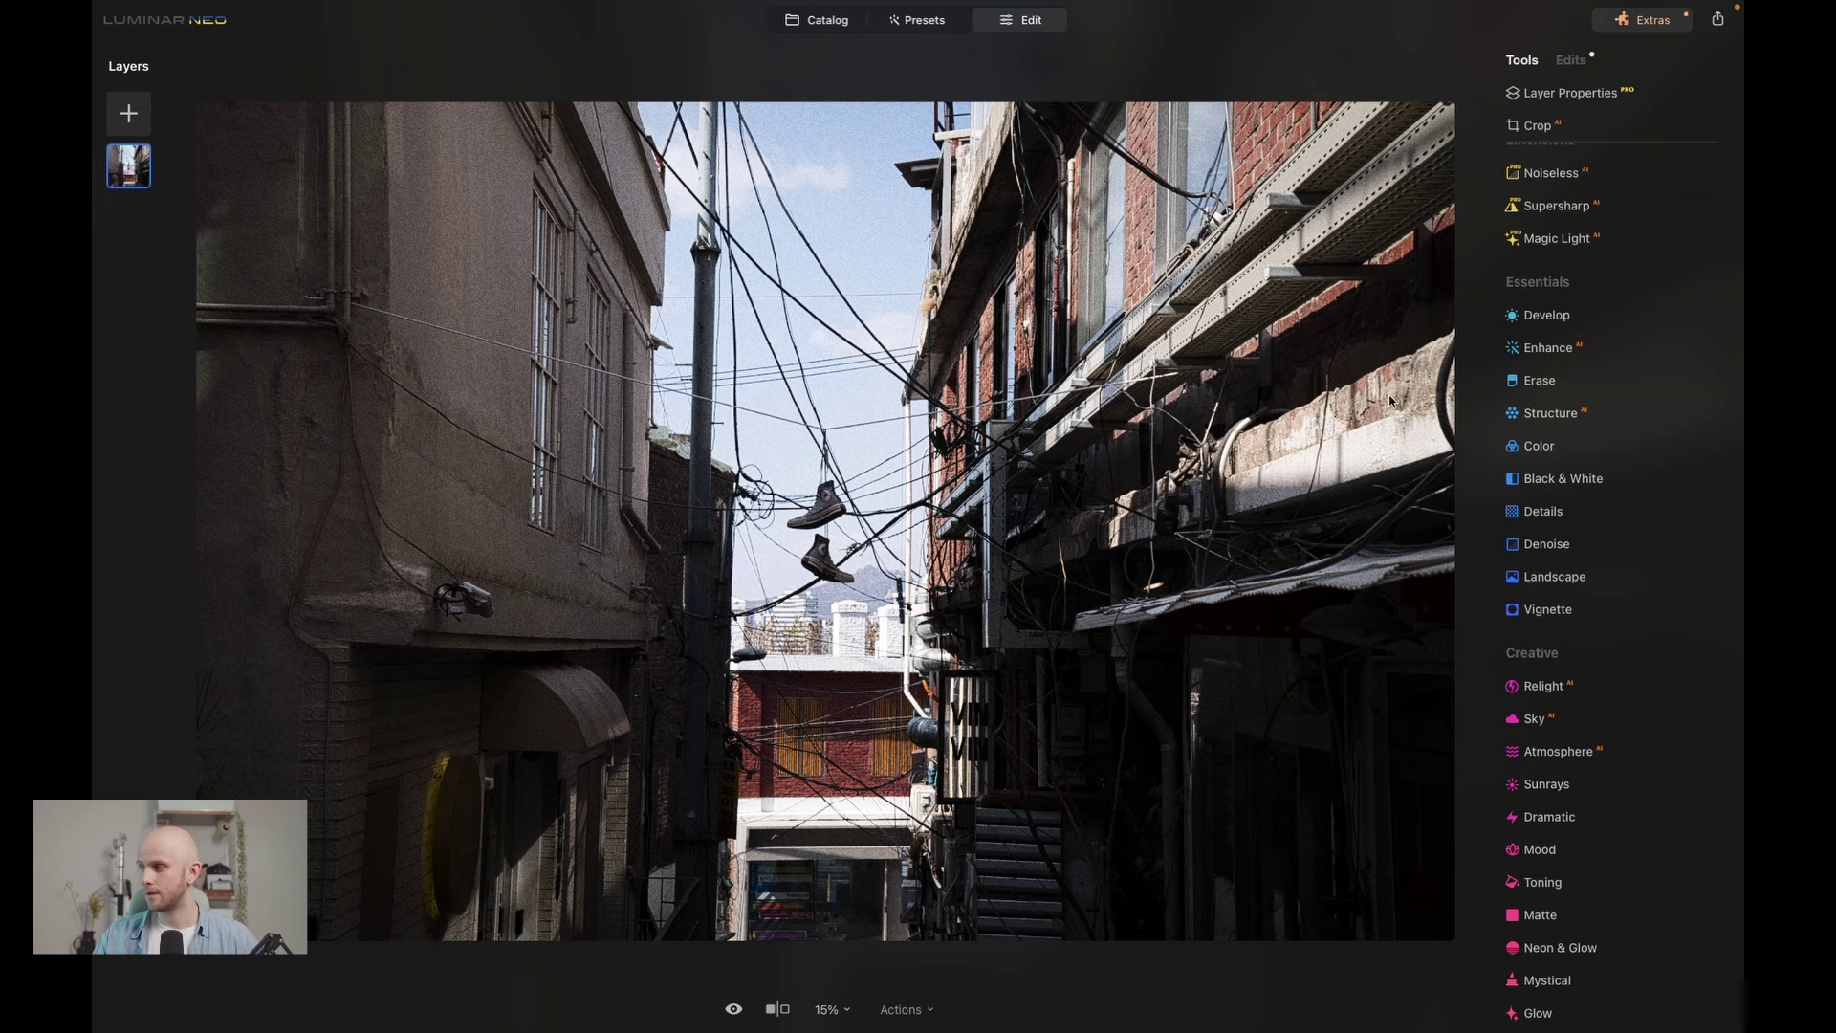
- Raise Sky Enhancer in the Enhance tool to 51, leaving Accent at 0
left_click(1580, 348)
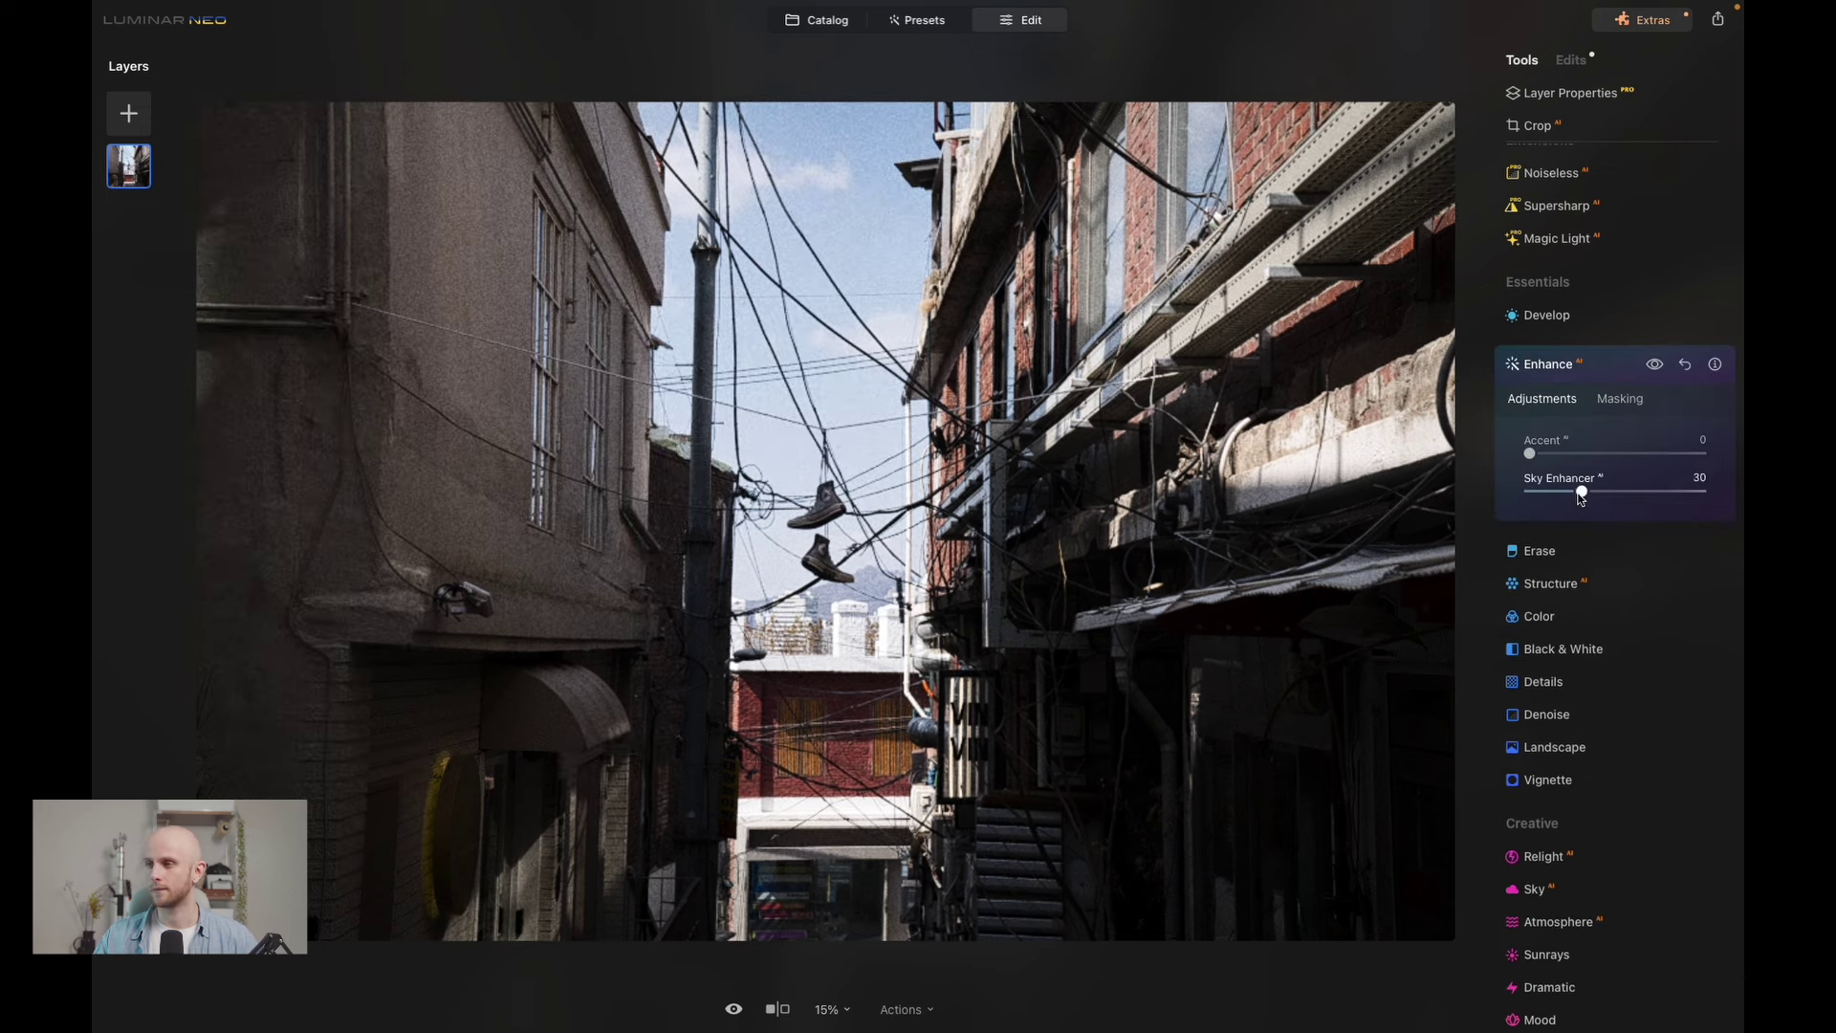
left_click_drag(1574, 493, 1616, 505)
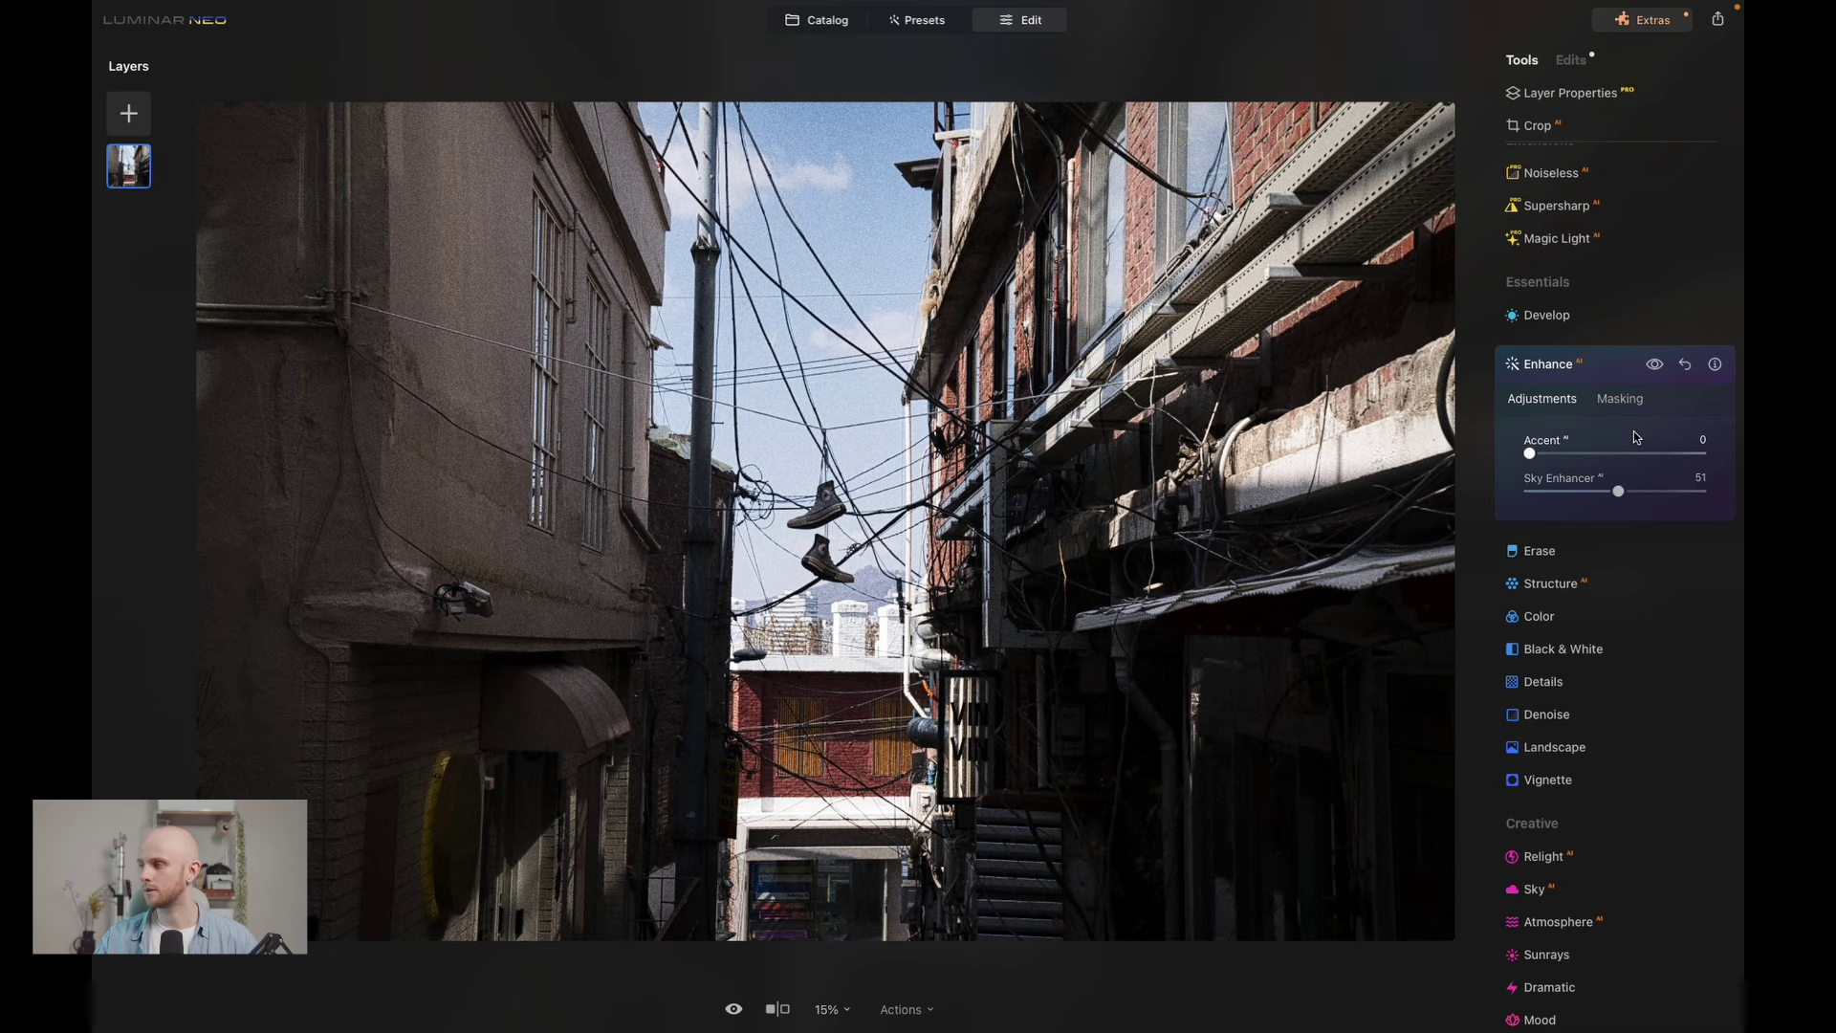
left_click(1612, 366)
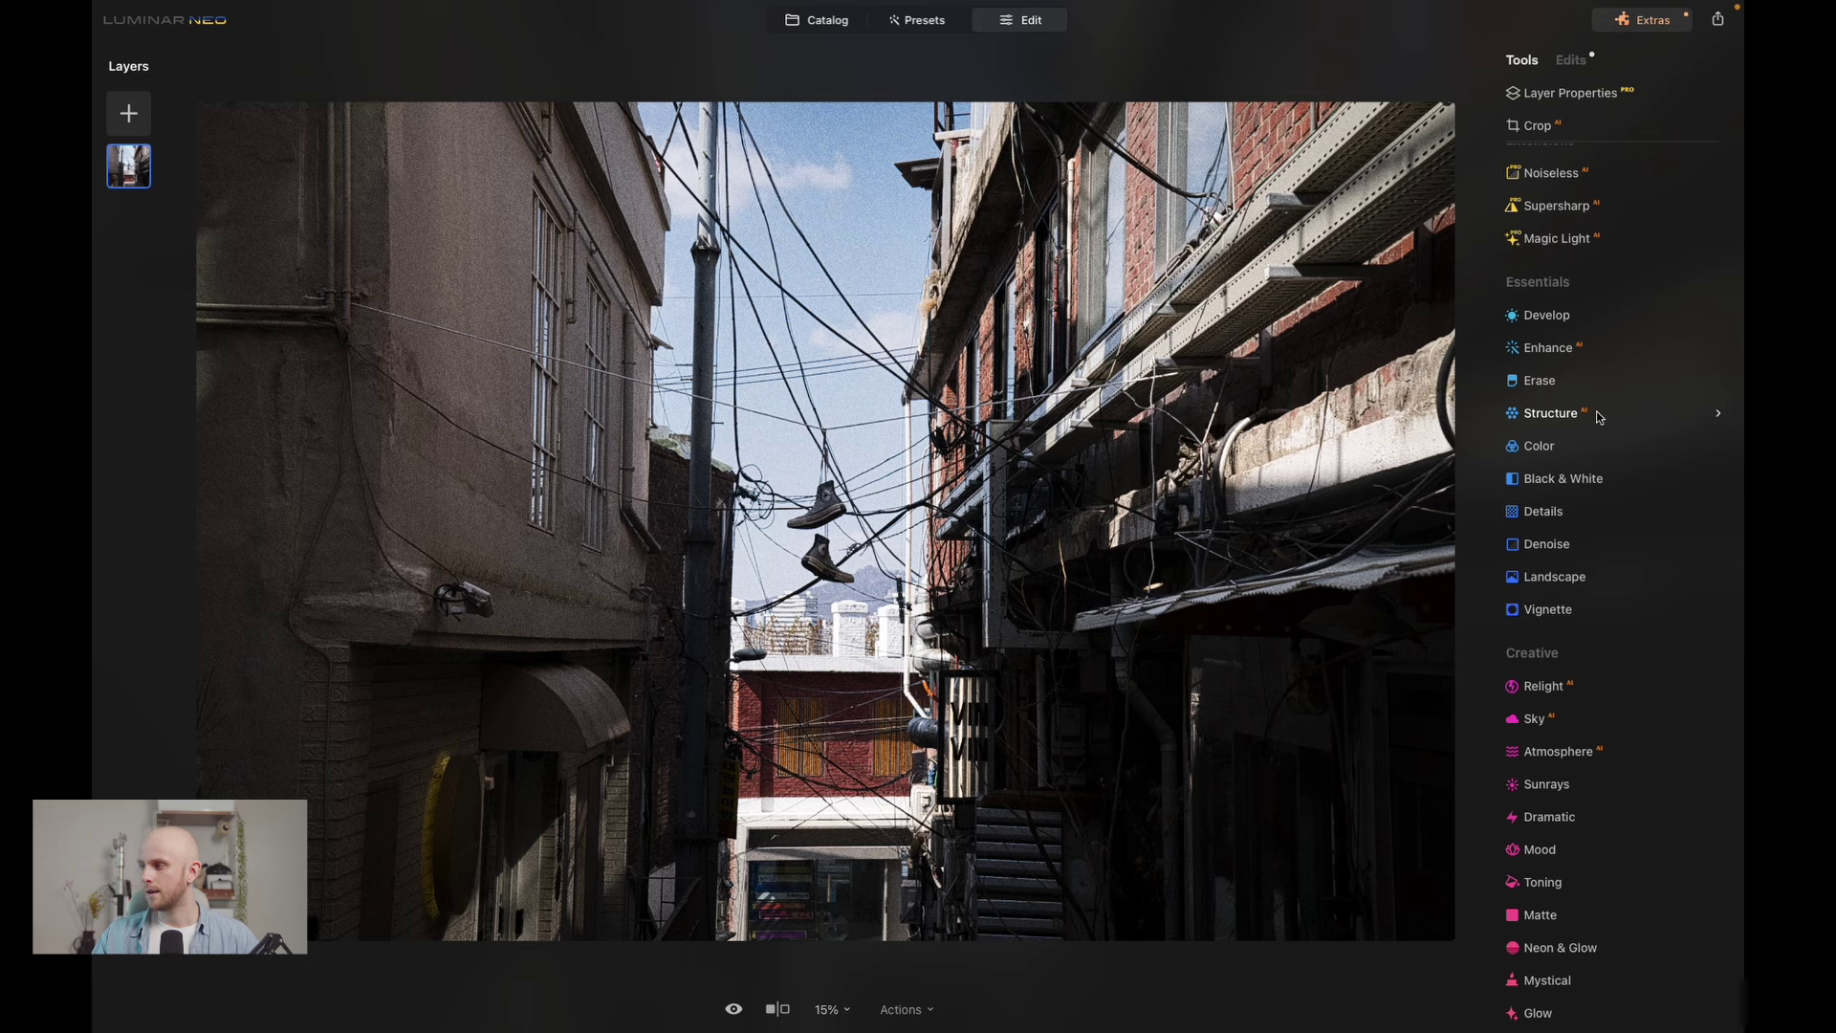
- Add lower, middle and upper points to the green curve in Develop Curves, nudging them slightly
left_click(1574, 321)
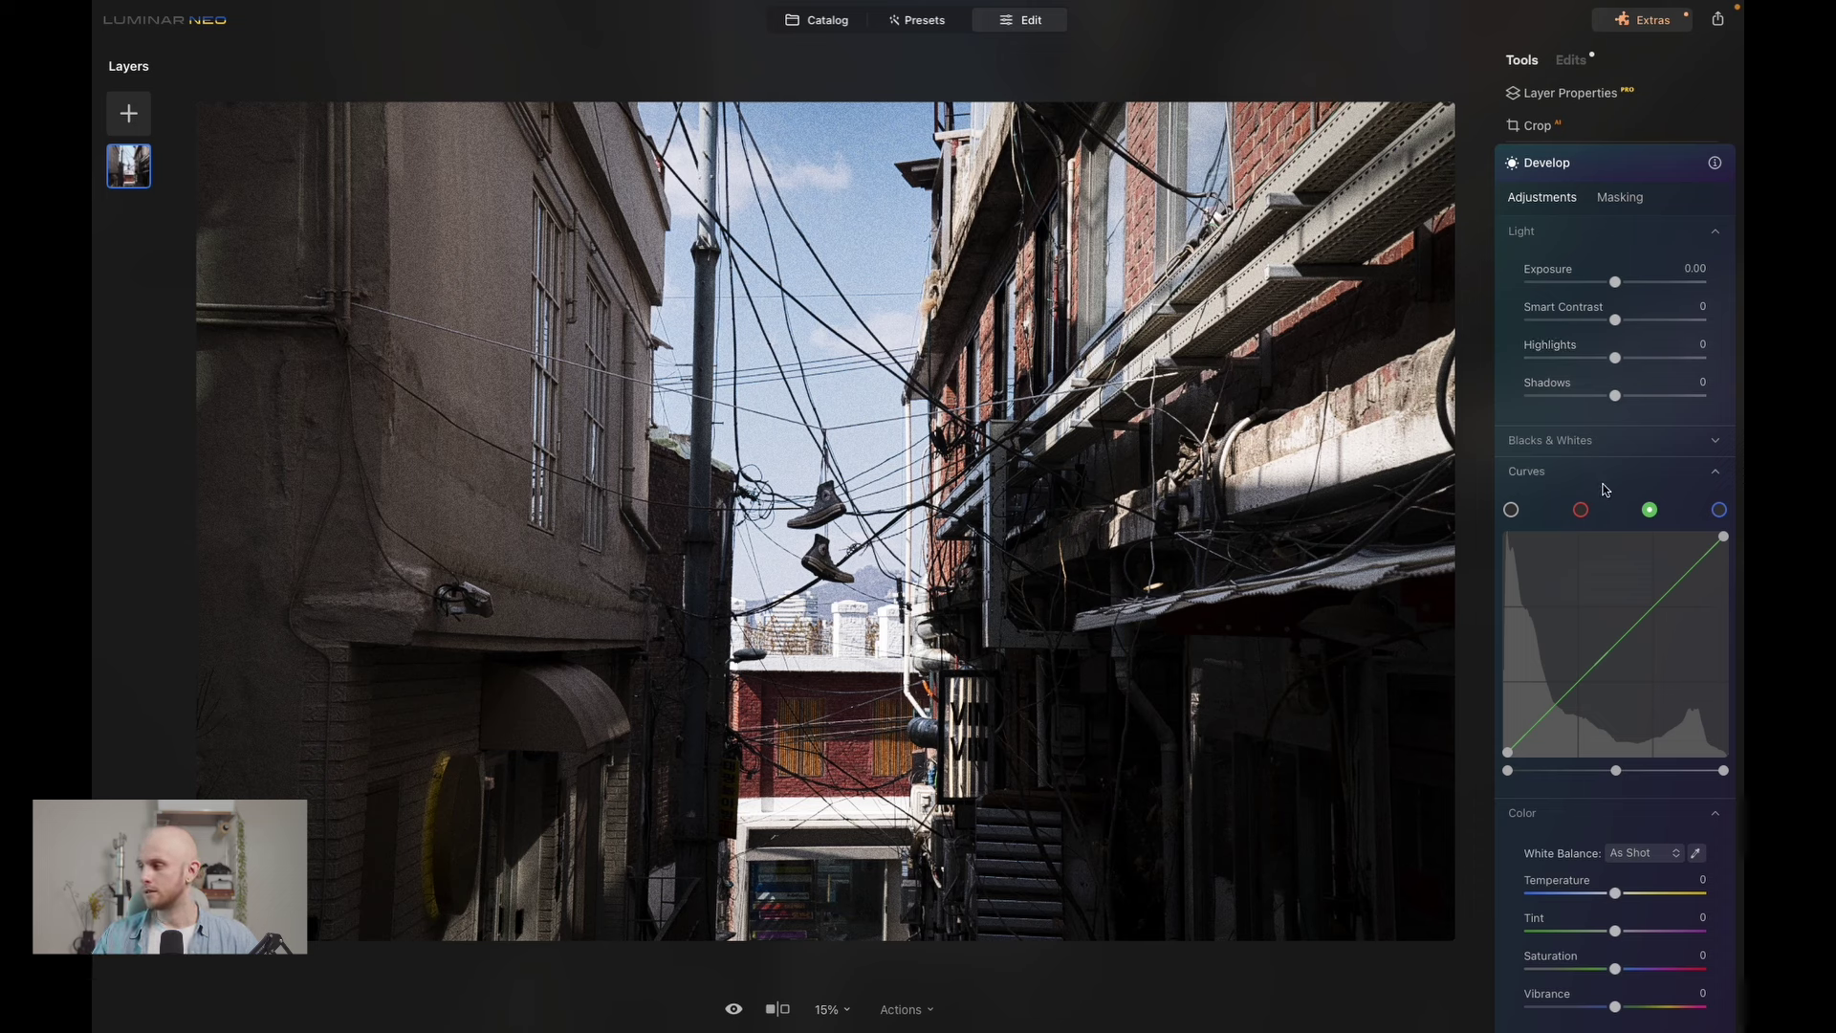
left_click(1616, 642)
left_click_drag(1616, 643, 1617, 632)
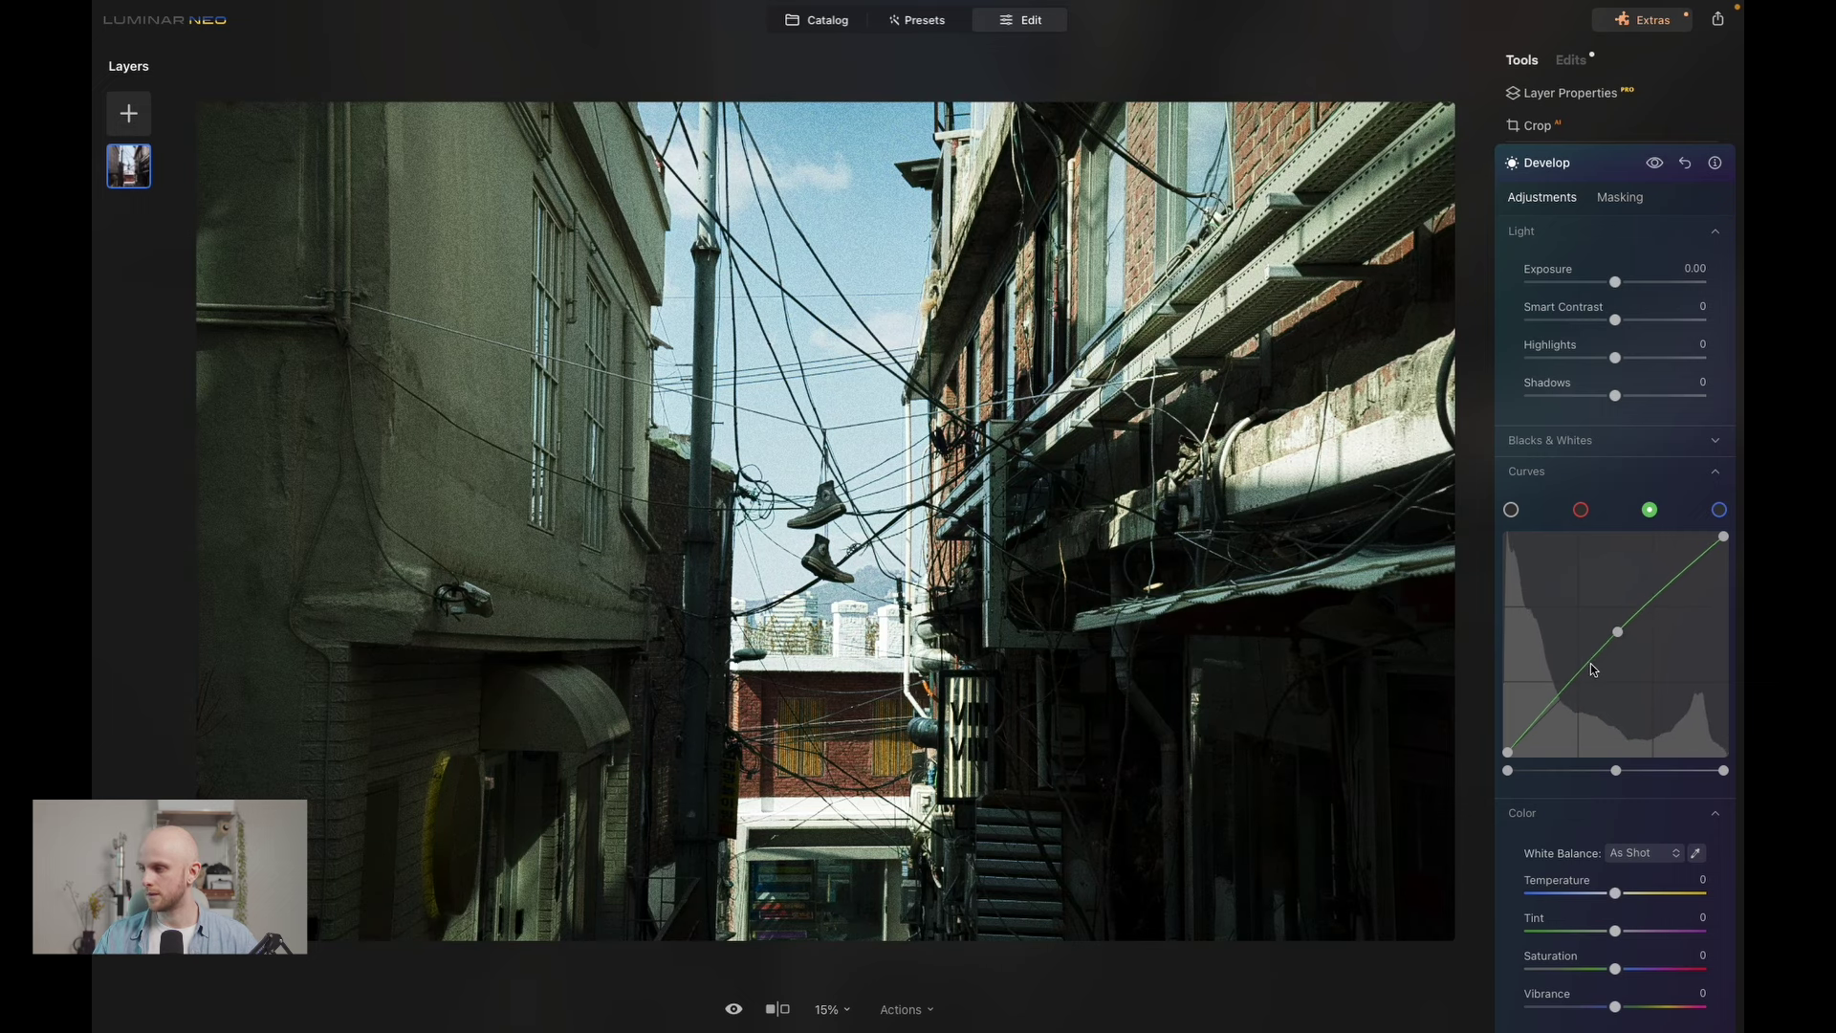
left_click(1591, 664)
left_click(1633, 616)
left_click_drag(1617, 634, 1616, 640)
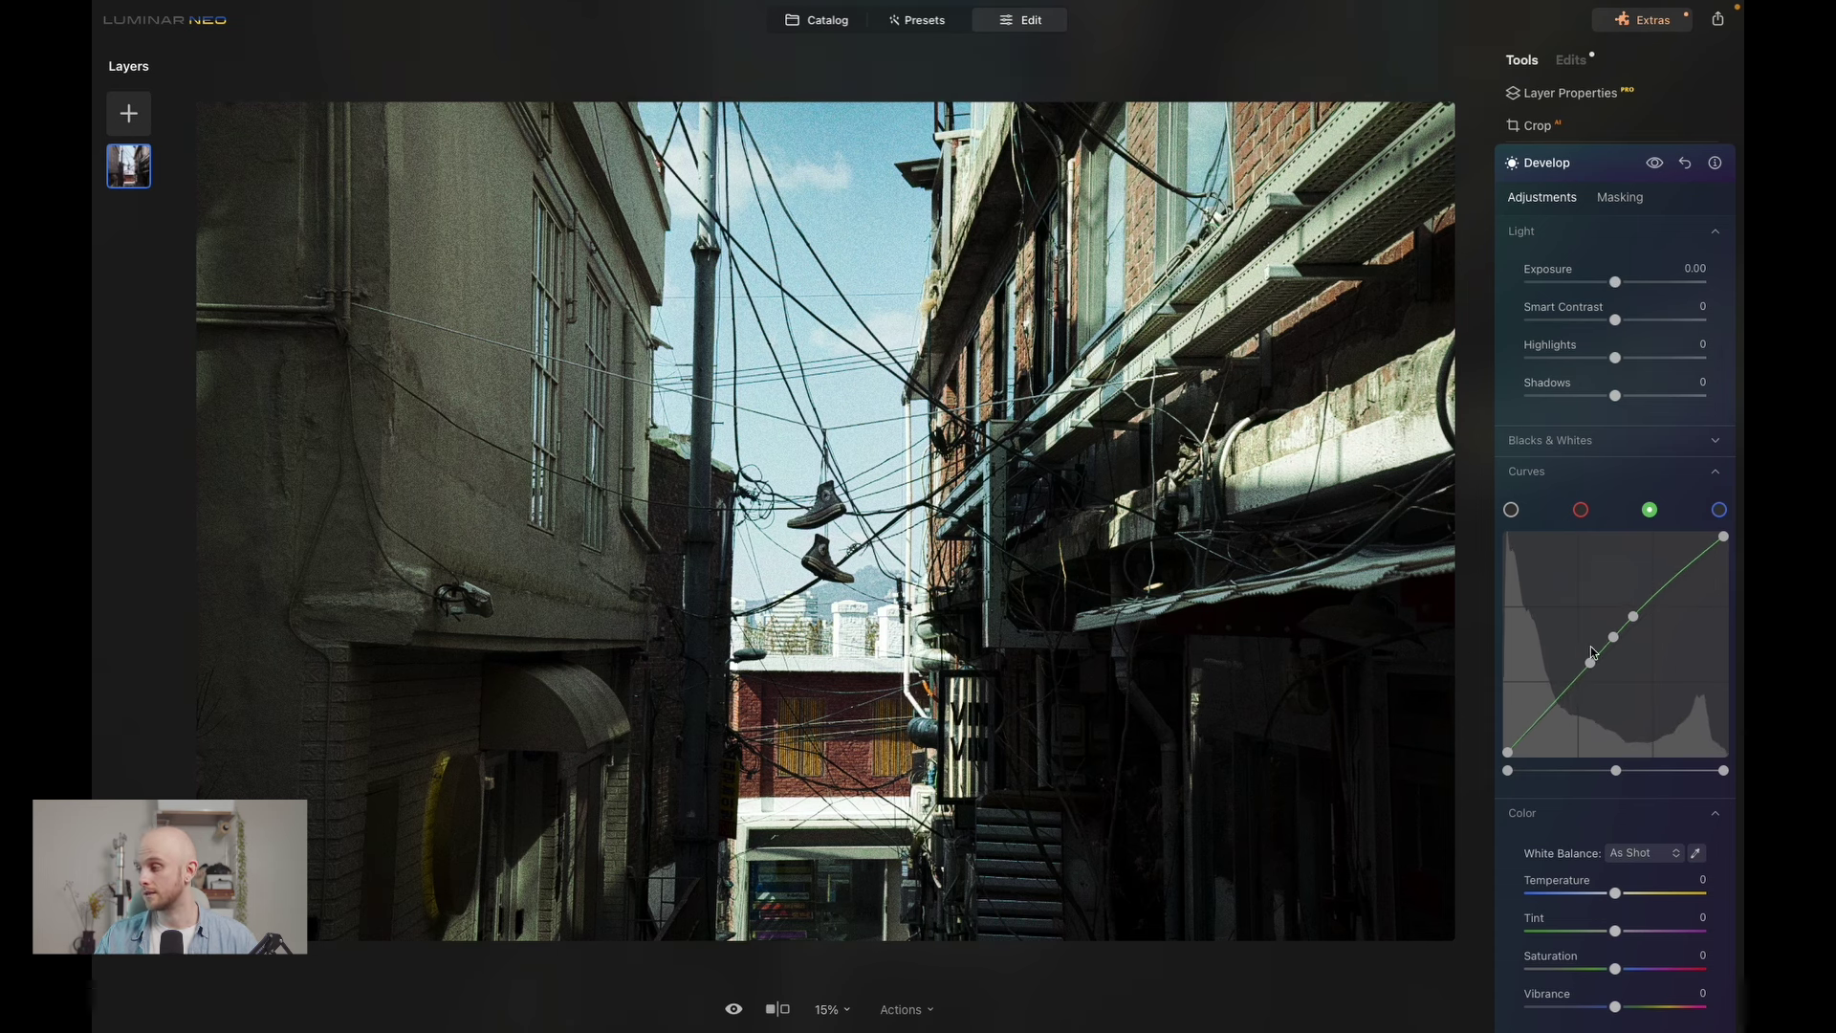
left_click_drag(1634, 617, 1631, 617)
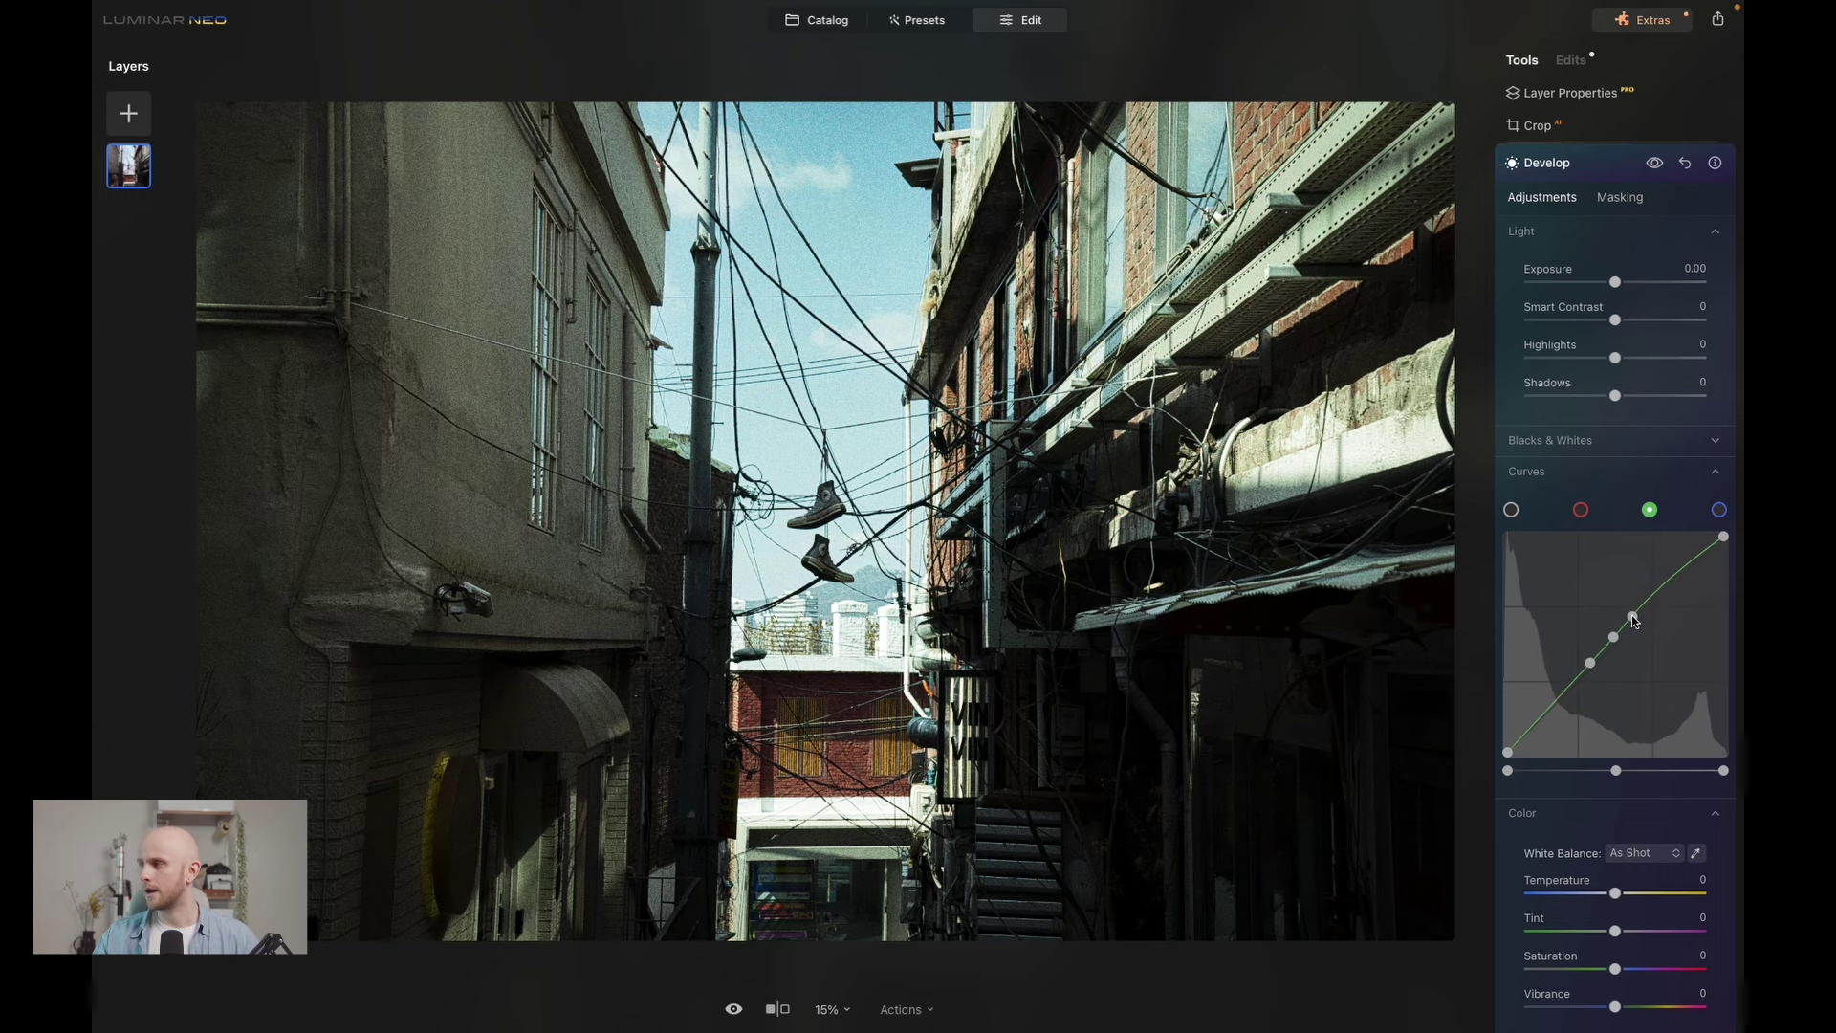
- Apply Matte with Amount 35, Fade 39, Contrast 20 and Vividness -27
left_click(1612, 173)
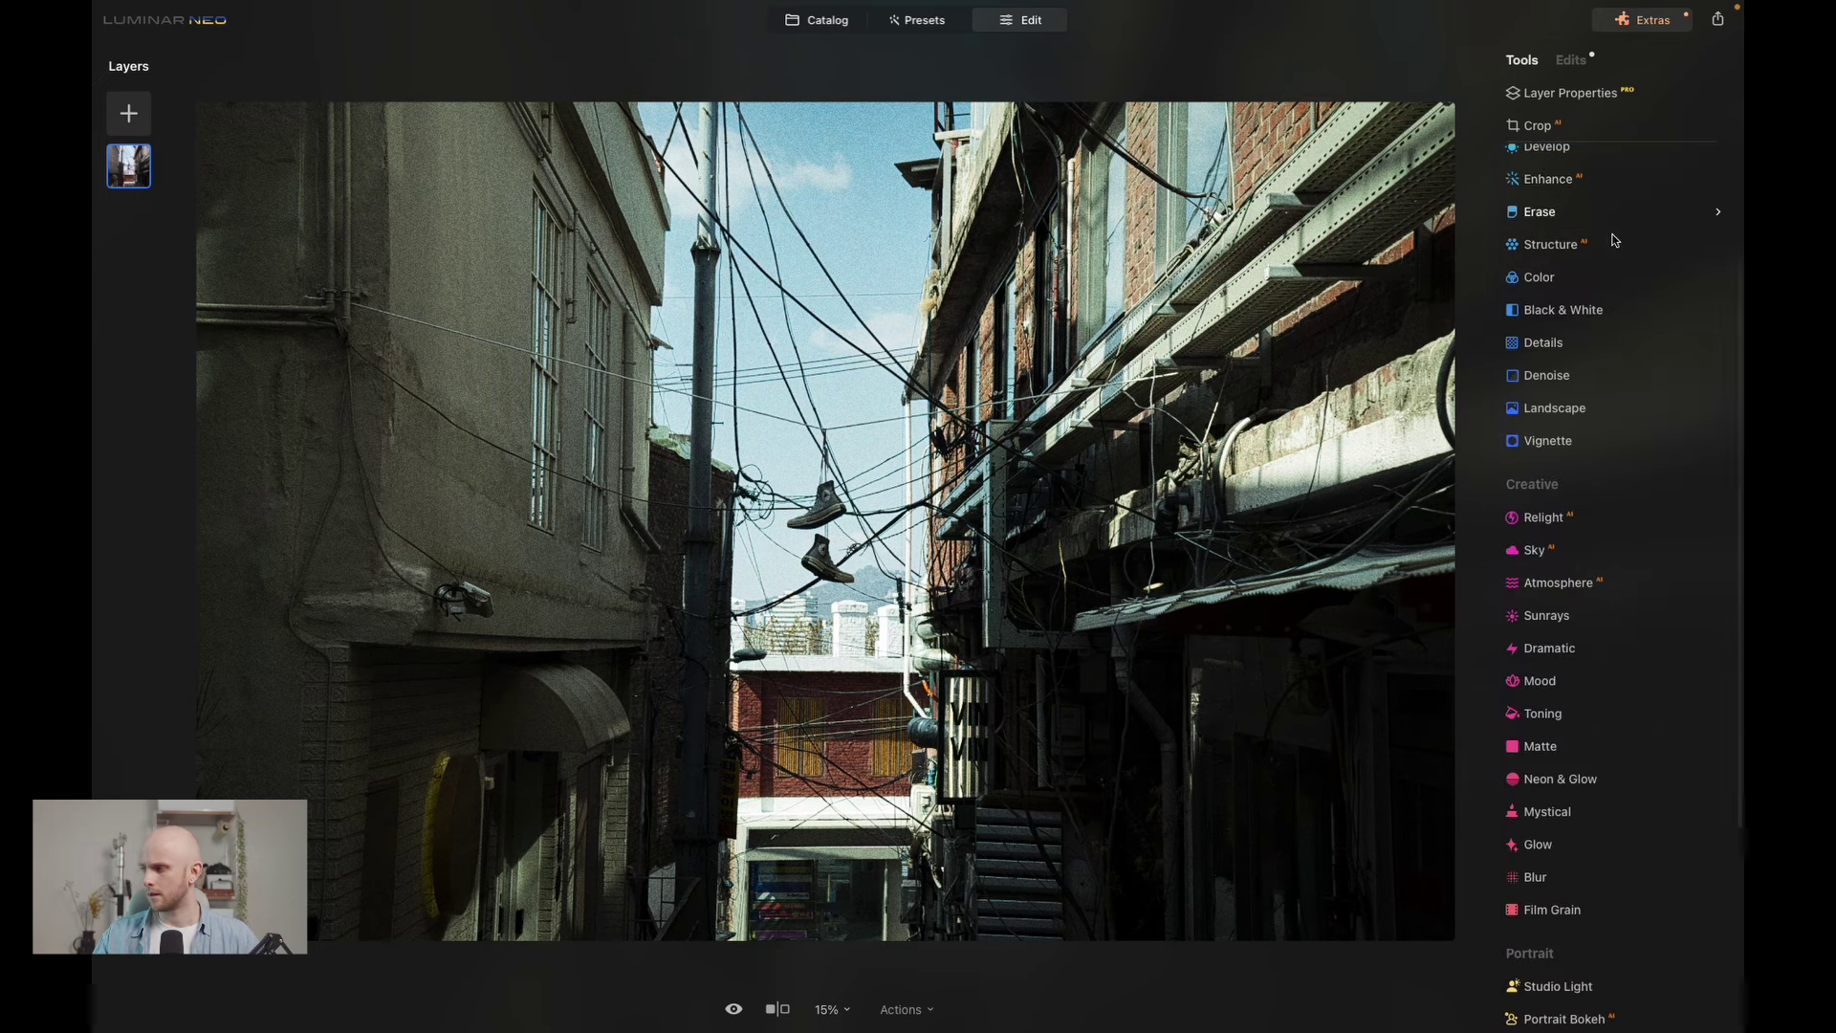
scroll(1595, 411, "down", 3)
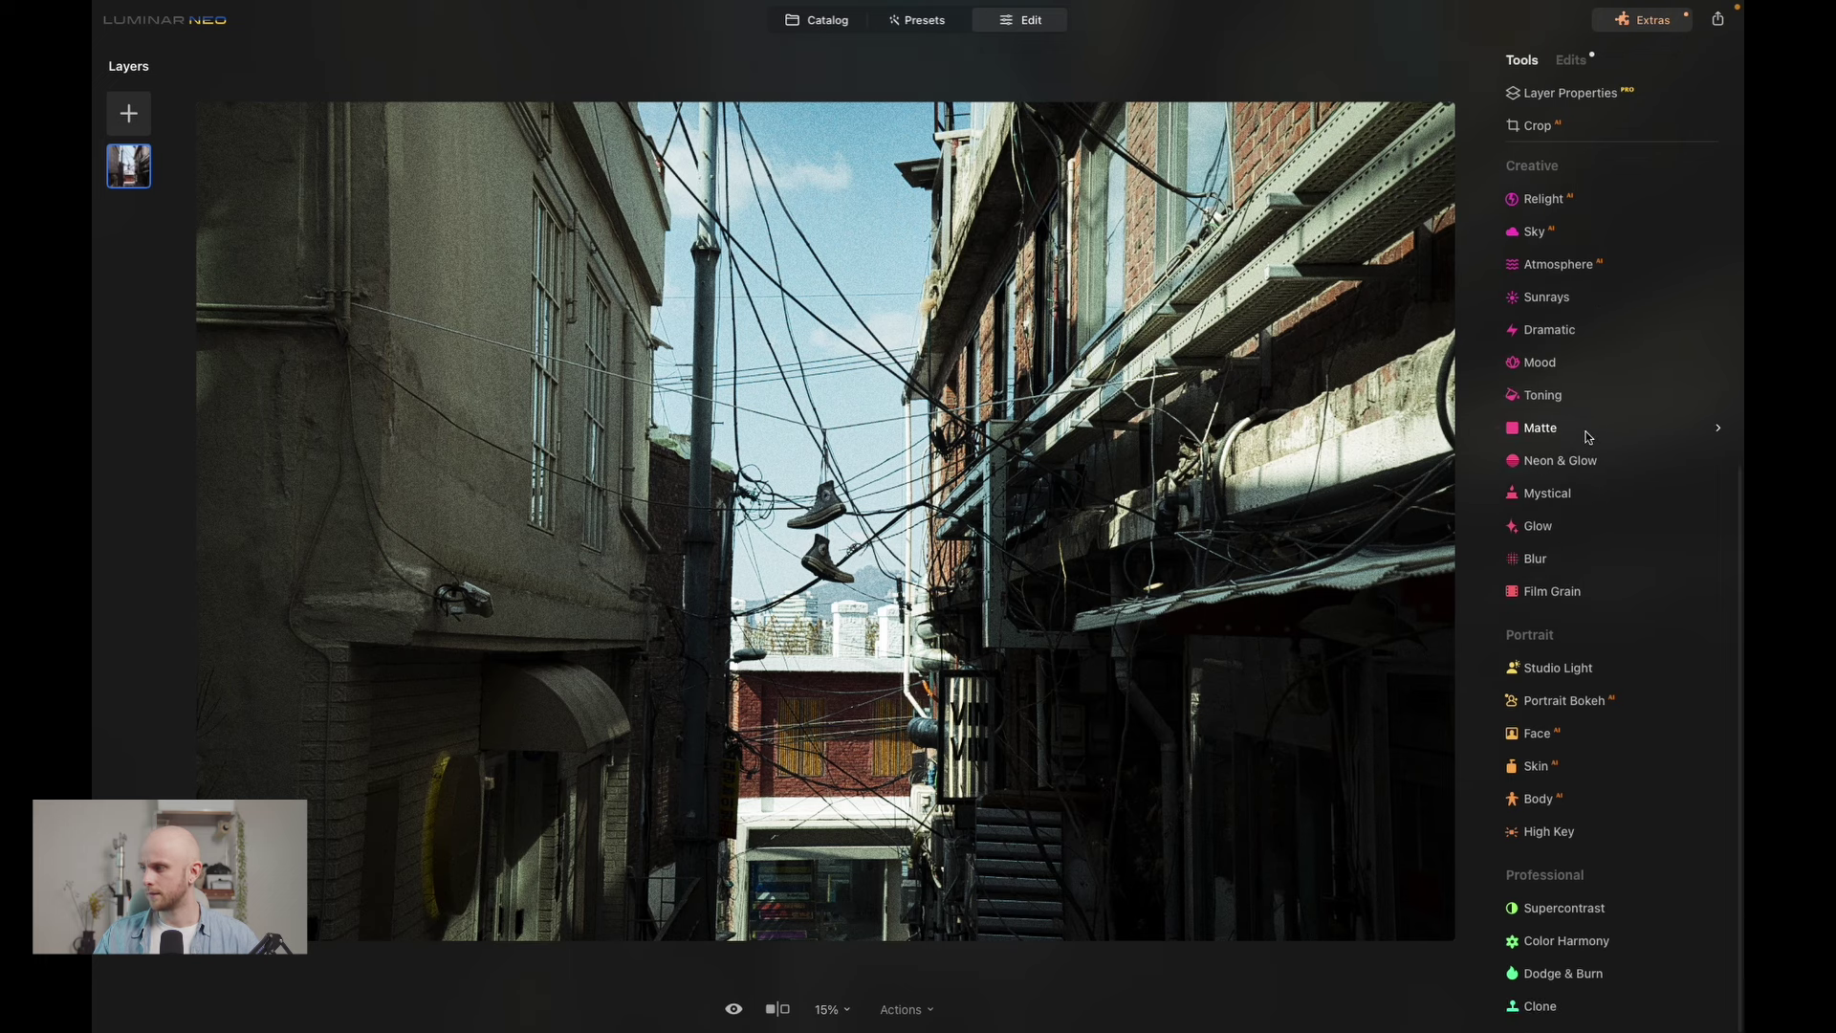
left_click(1588, 437)
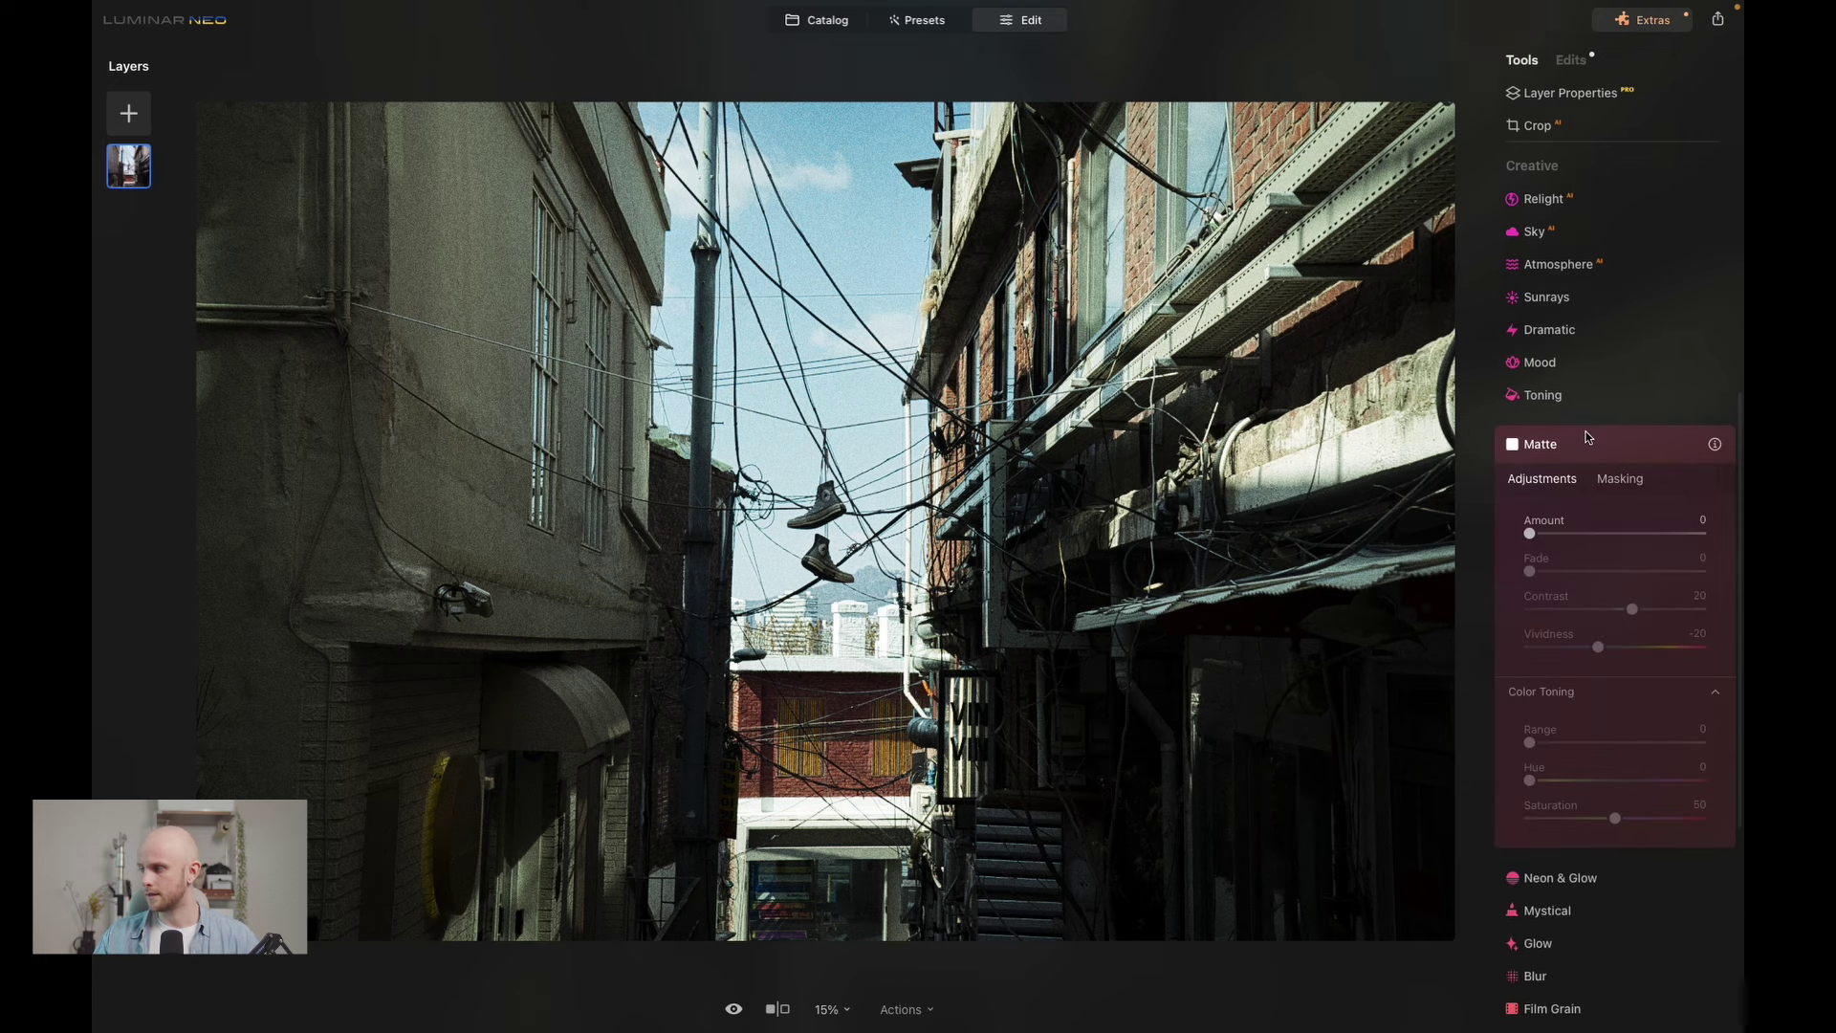
left_click(1568, 534)
left_click_drag(1565, 542, 1593, 581)
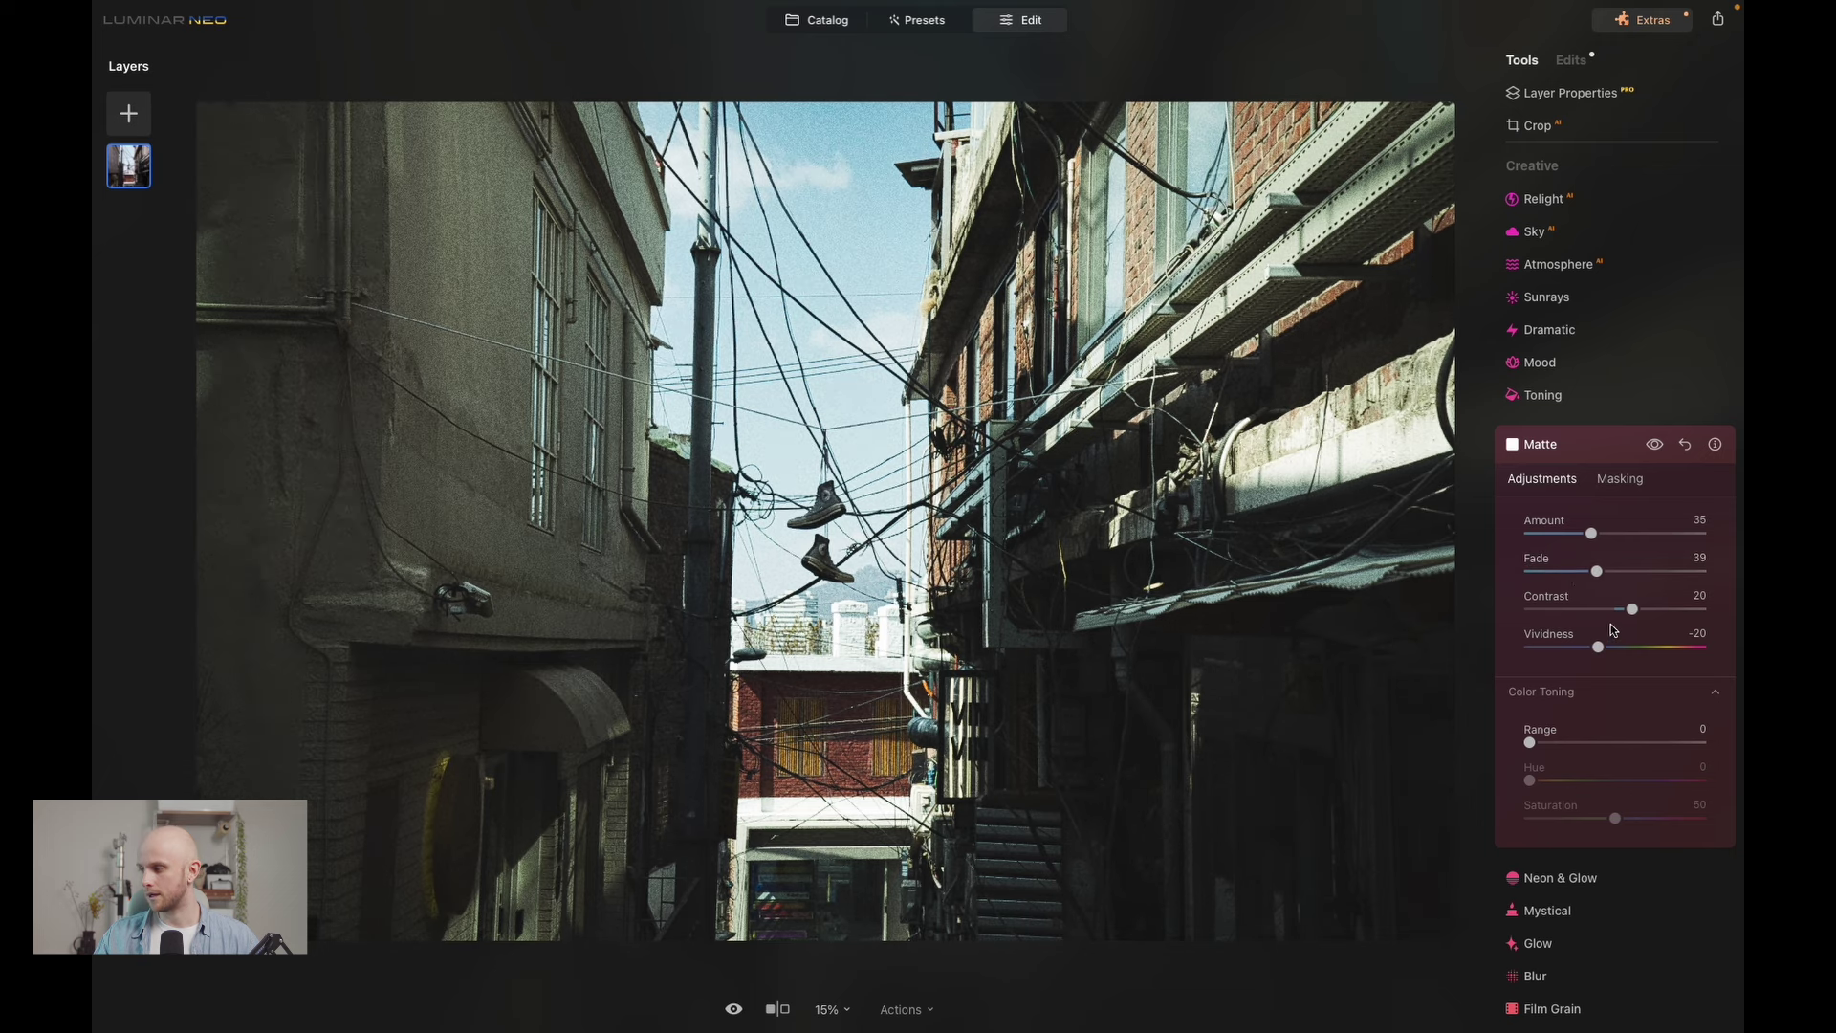
left_click_drag(1602, 653, 1594, 653)
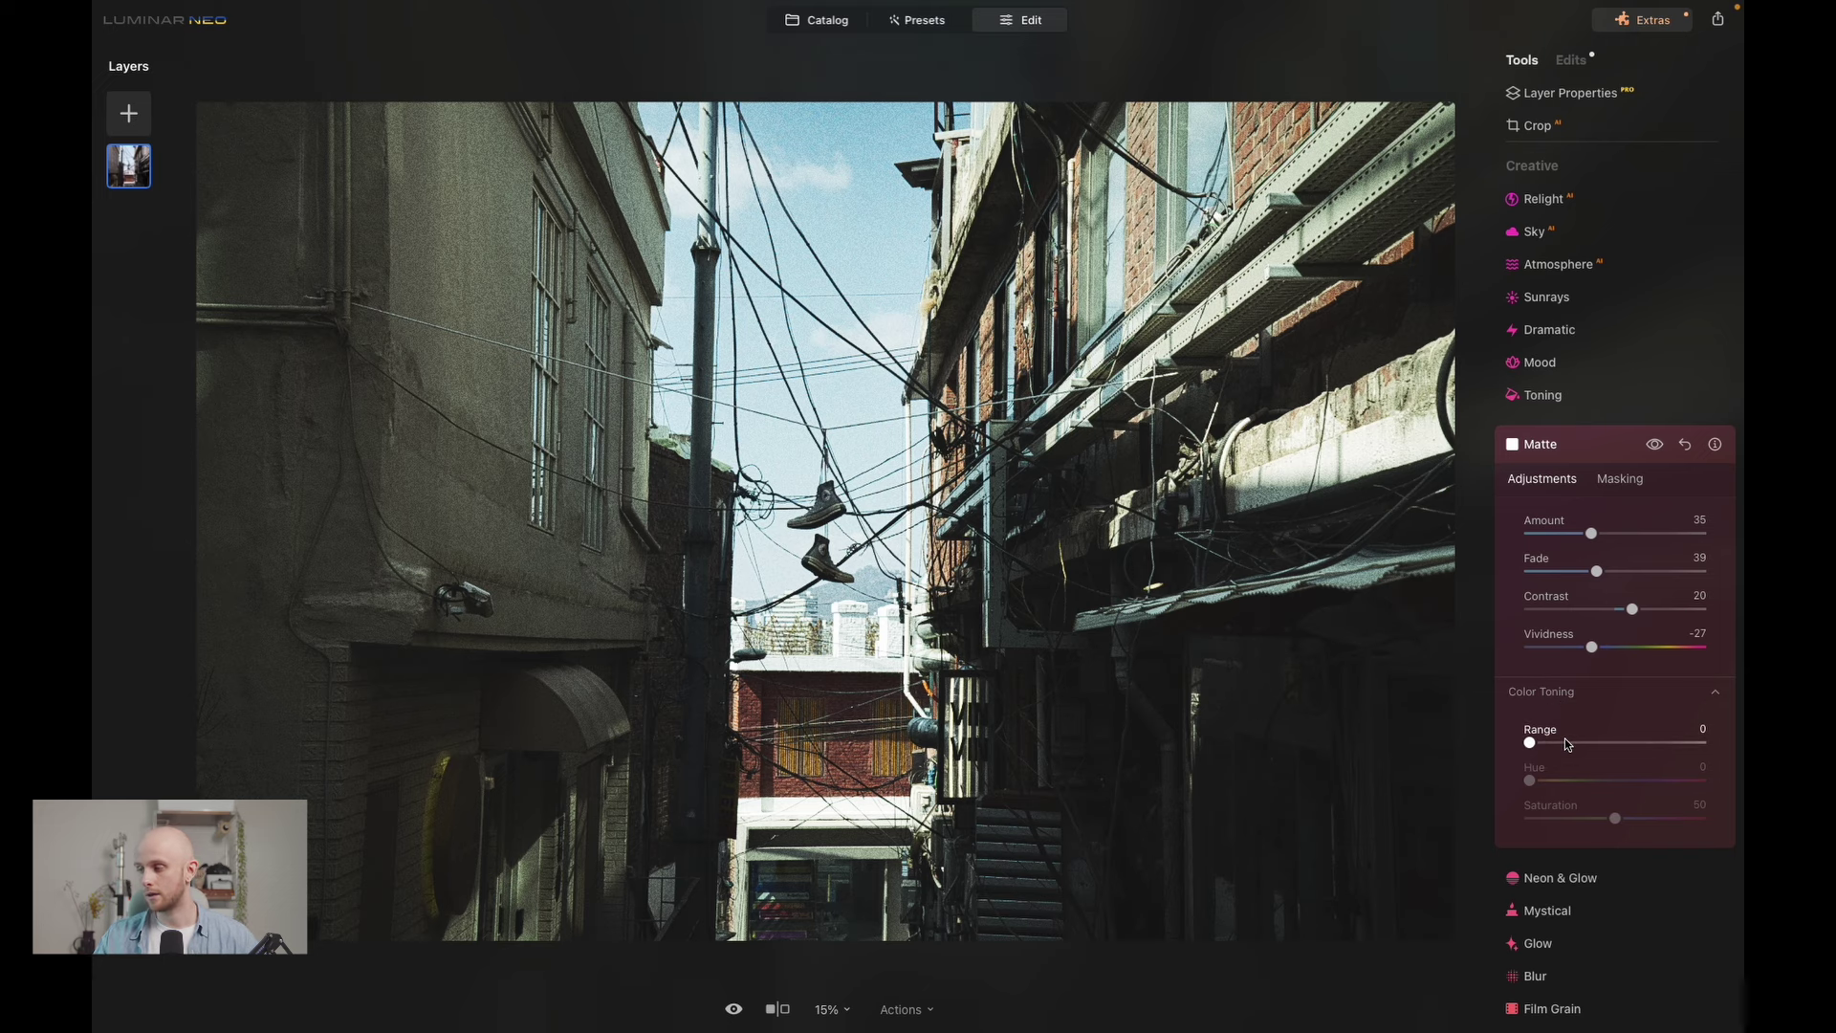
- Adjust the Matte colour toning hue and range to tint the photo
left_click(1568, 742)
mouse_move(1551, 778)
left_mouse_down()
mouse_move(1625, 784)
mouse_move(1578, 788)
left_mouse_up()
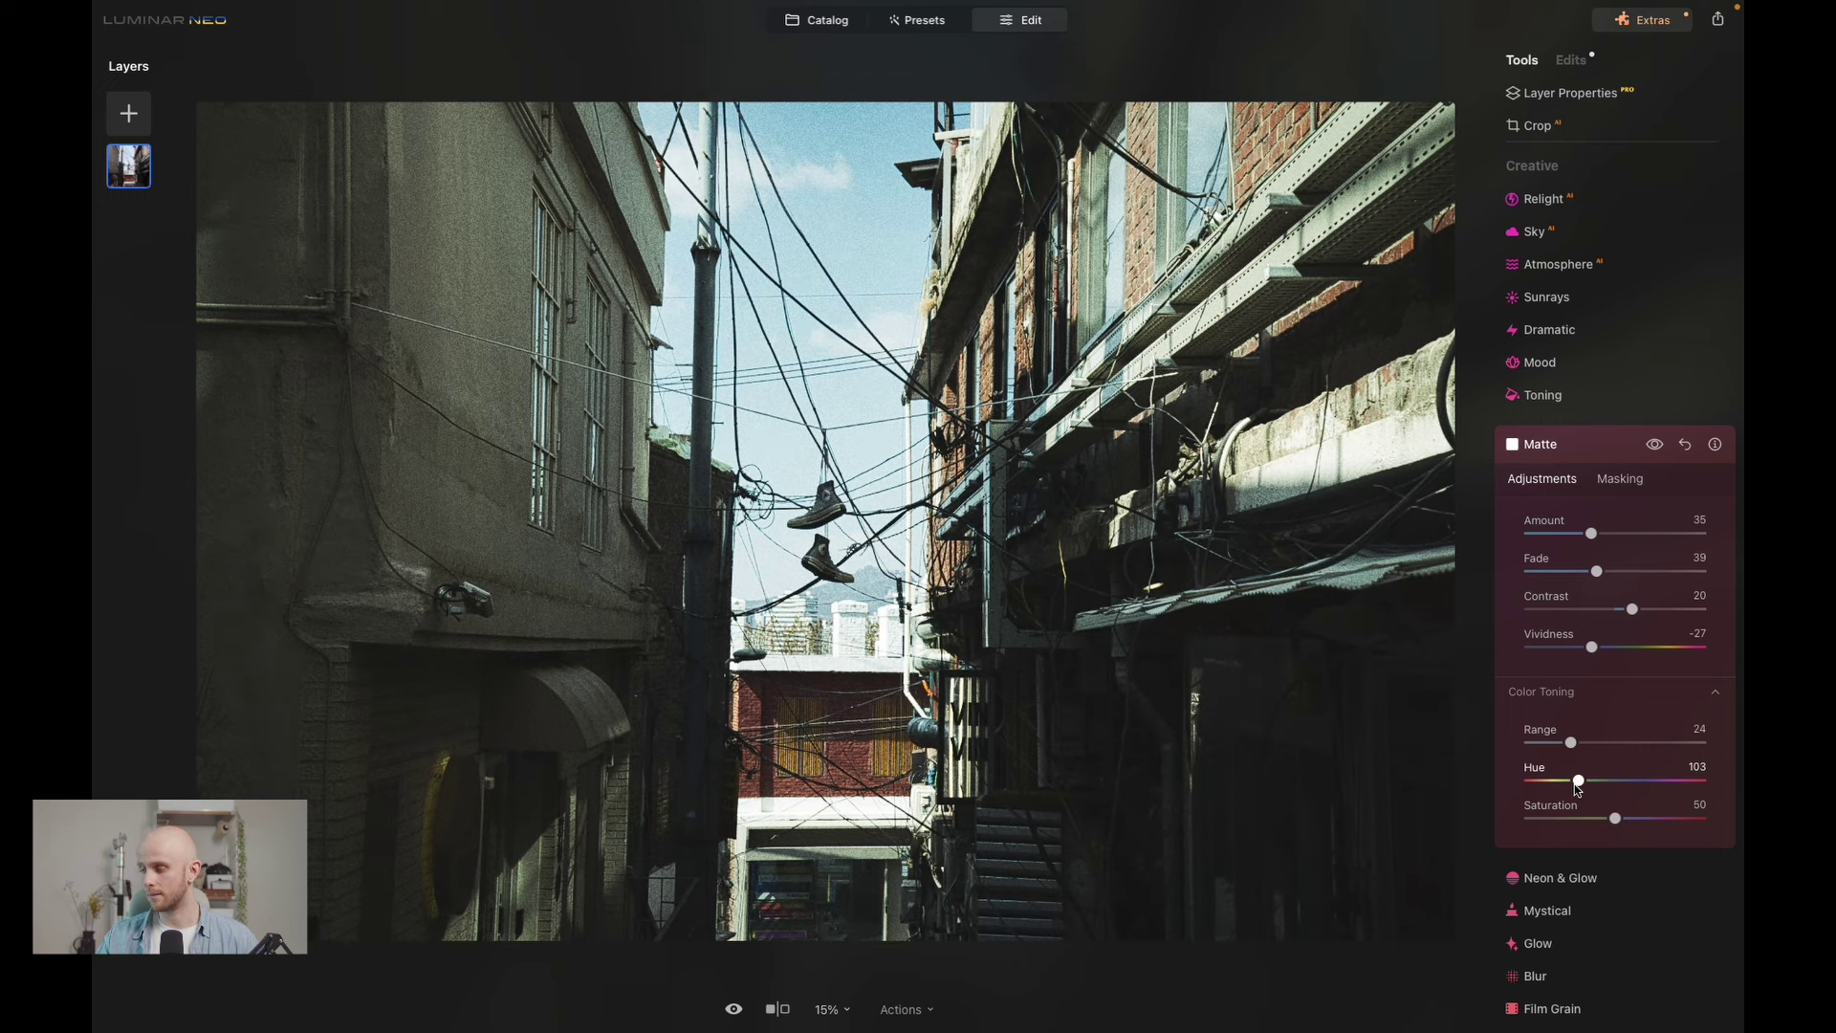
left_click_drag(1587, 784, 1528, 744)
left_click(1560, 744)
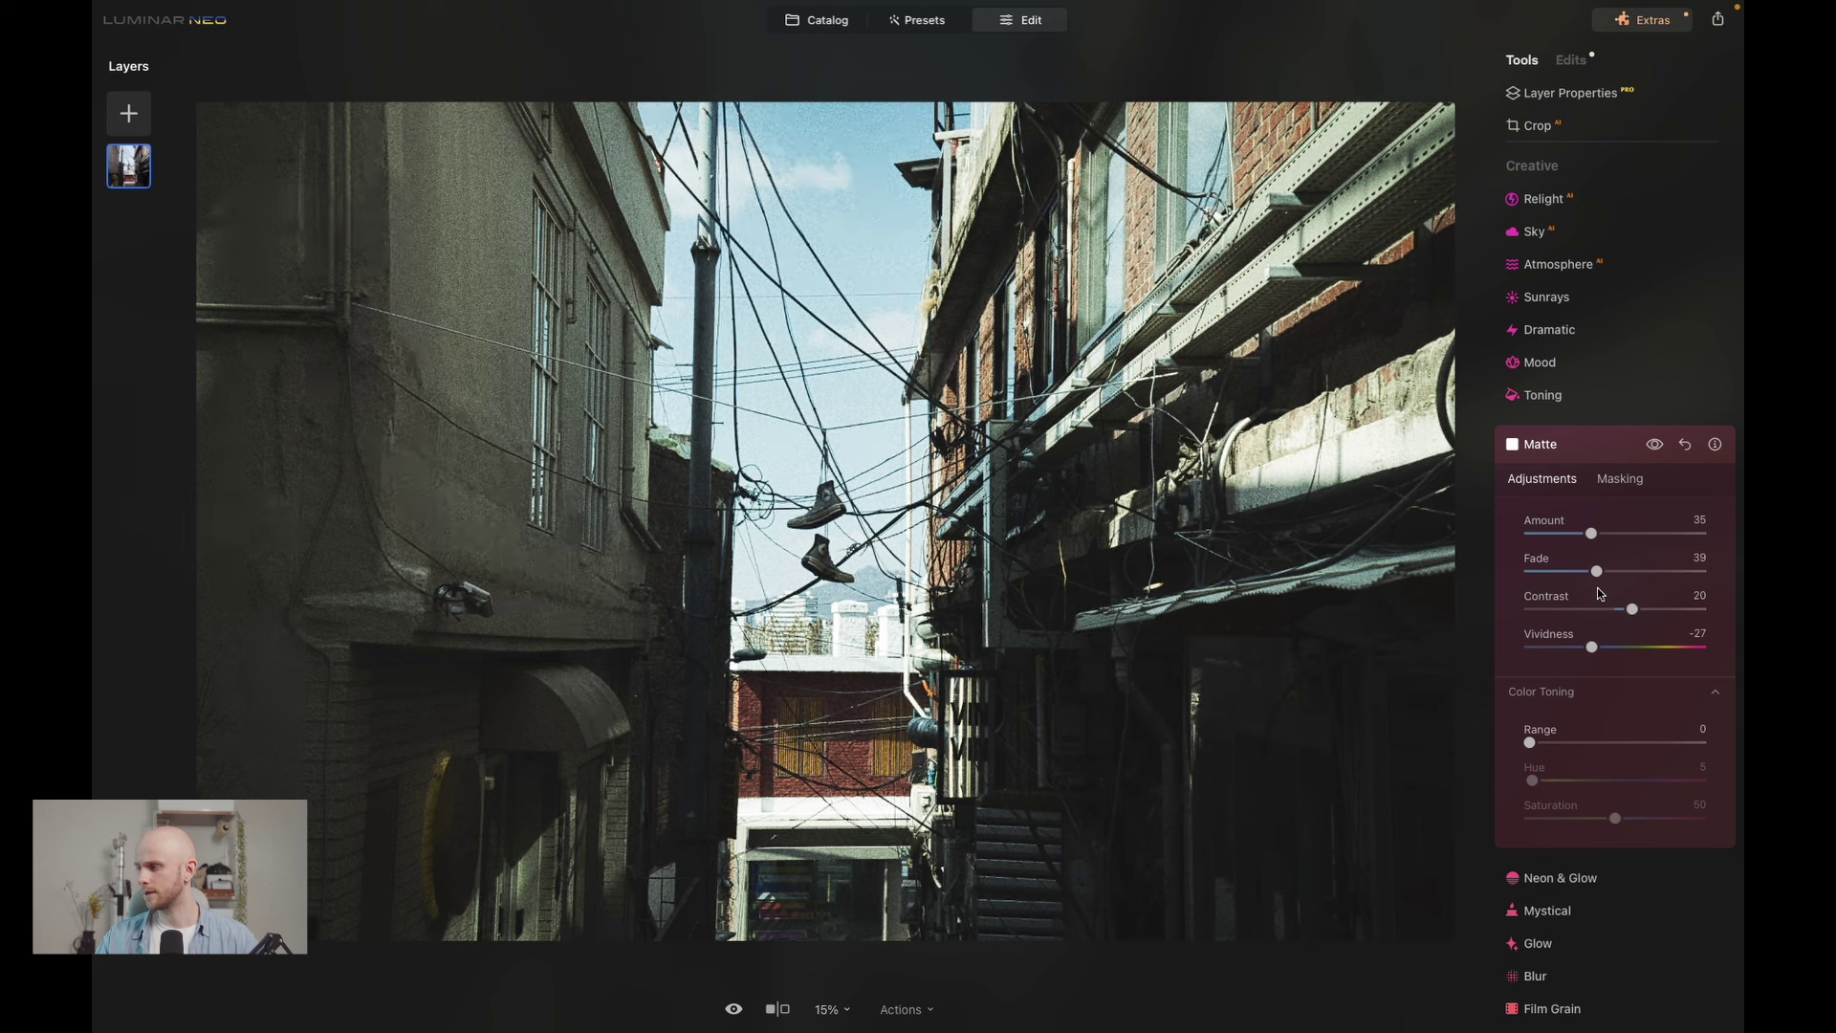
left_click(1590, 446)
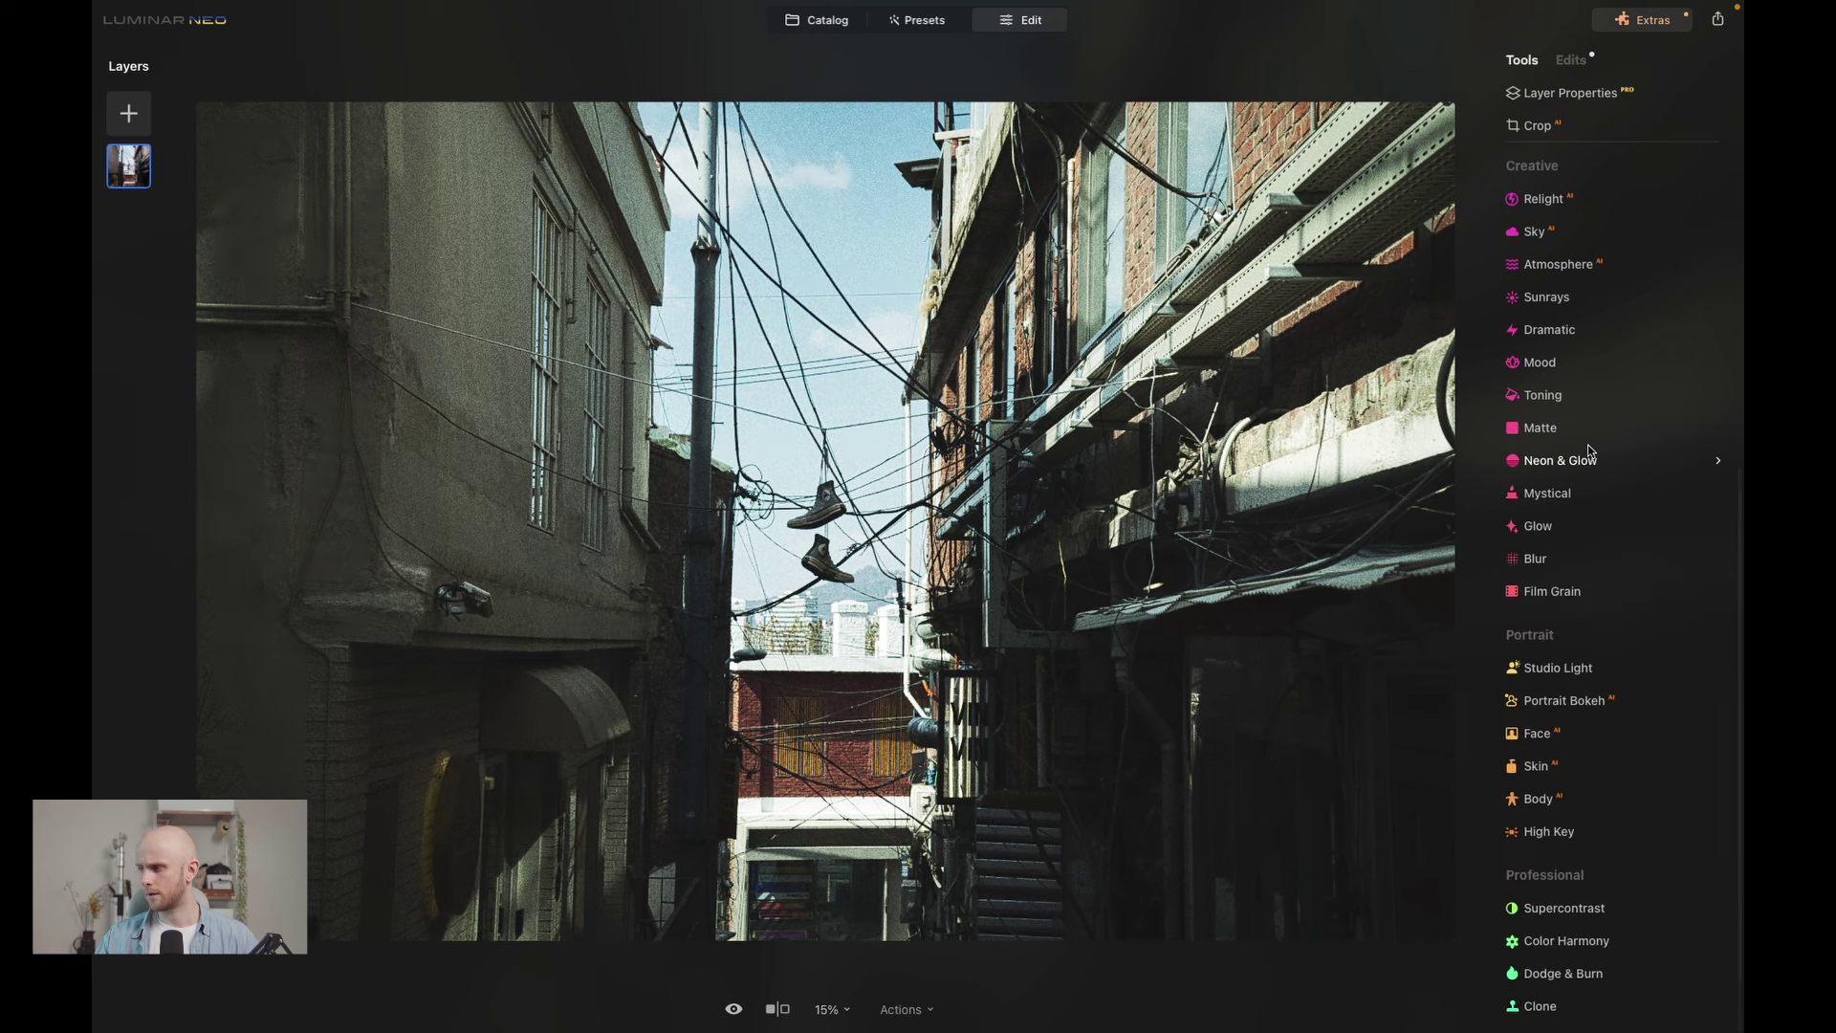
- Add a Soft Focus glow at Amount 24 with Softness 29, Brightness -8, Contrast 15 and Warmth 49
left_click(1569, 524)
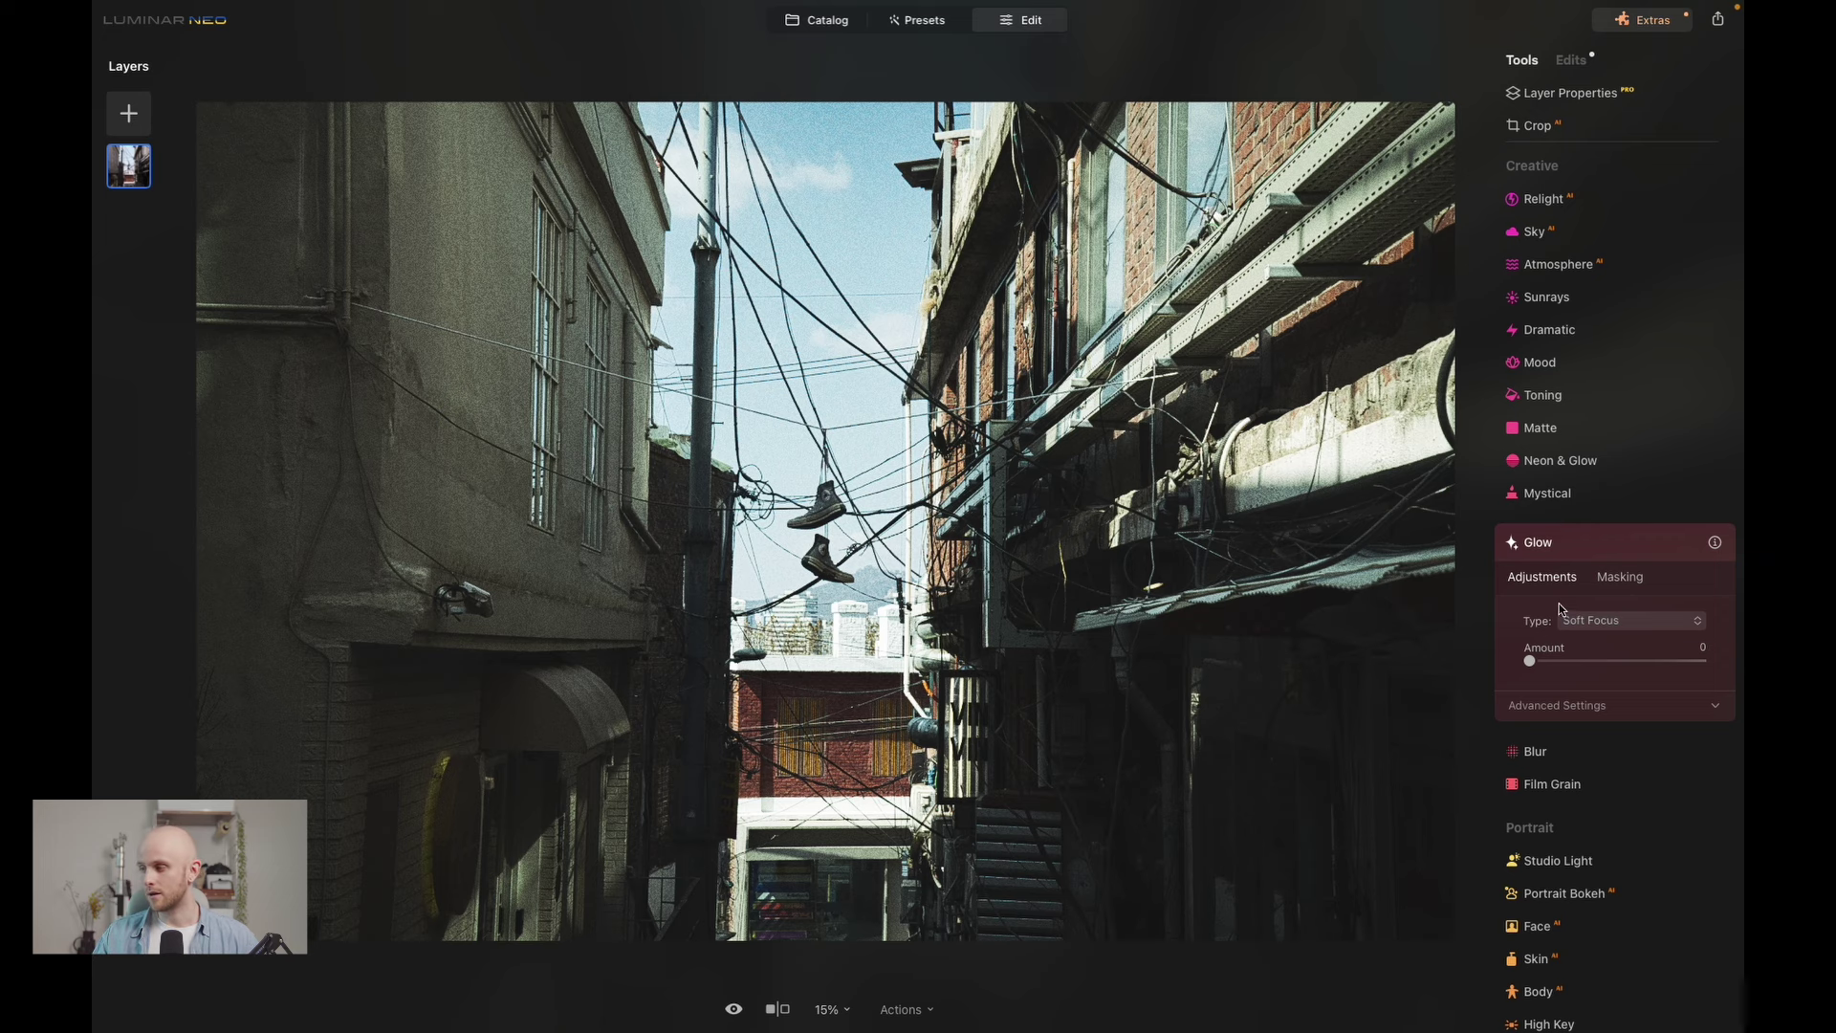
left_click_drag(1530, 661, 1574, 661)
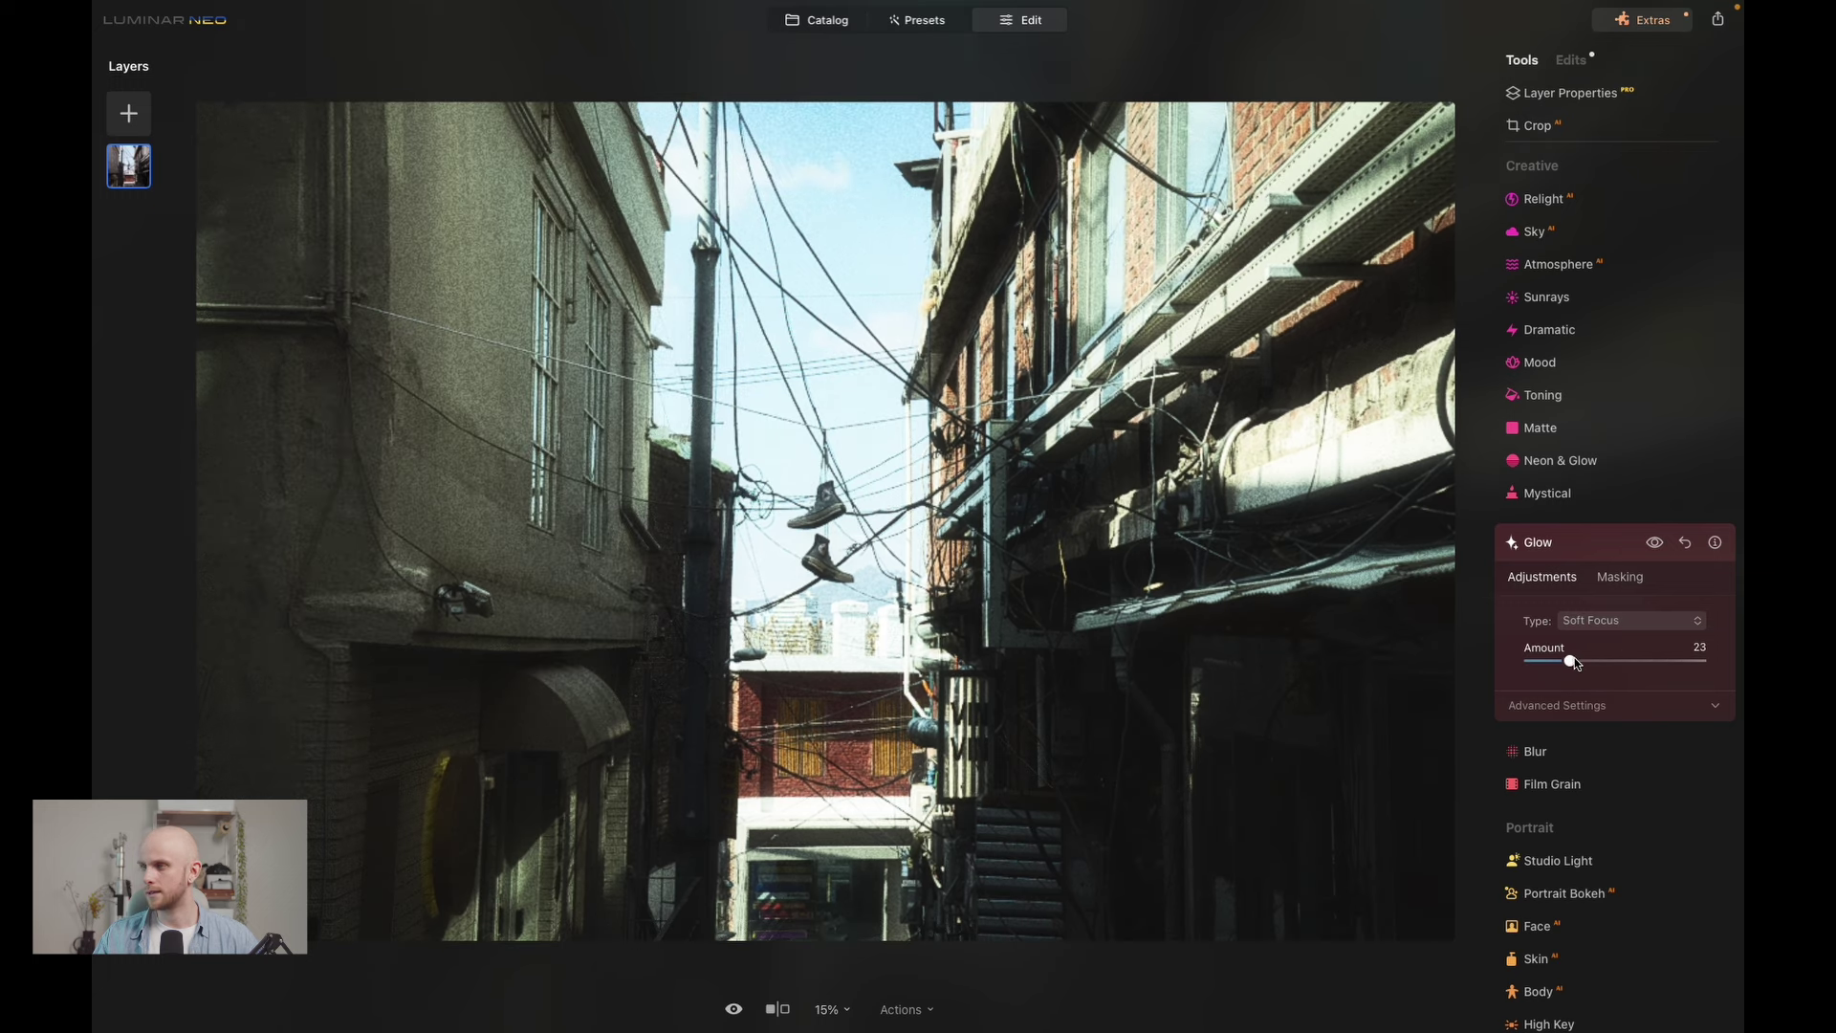
left_click(1610, 708)
scroll(1583, 719, "down", 1)
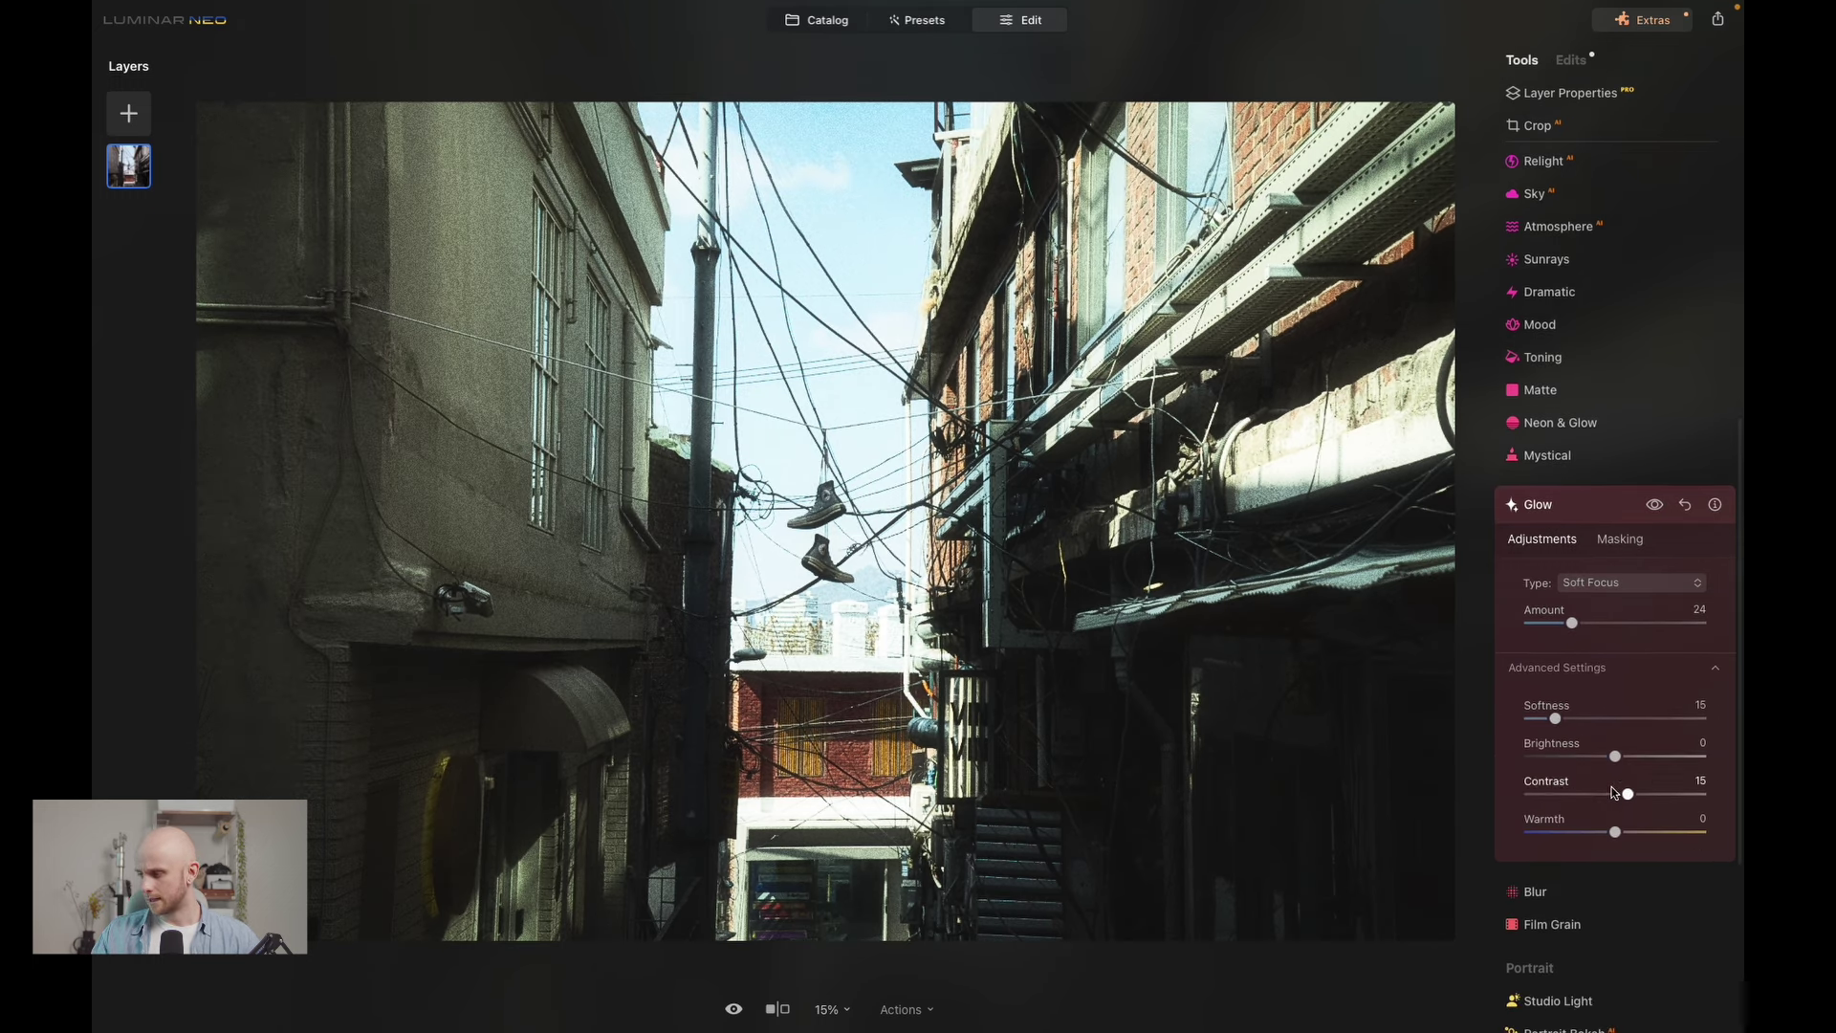
left_click_drag(1615, 832, 1656, 834)
left_click_drag(1615, 757, 1580, 719)
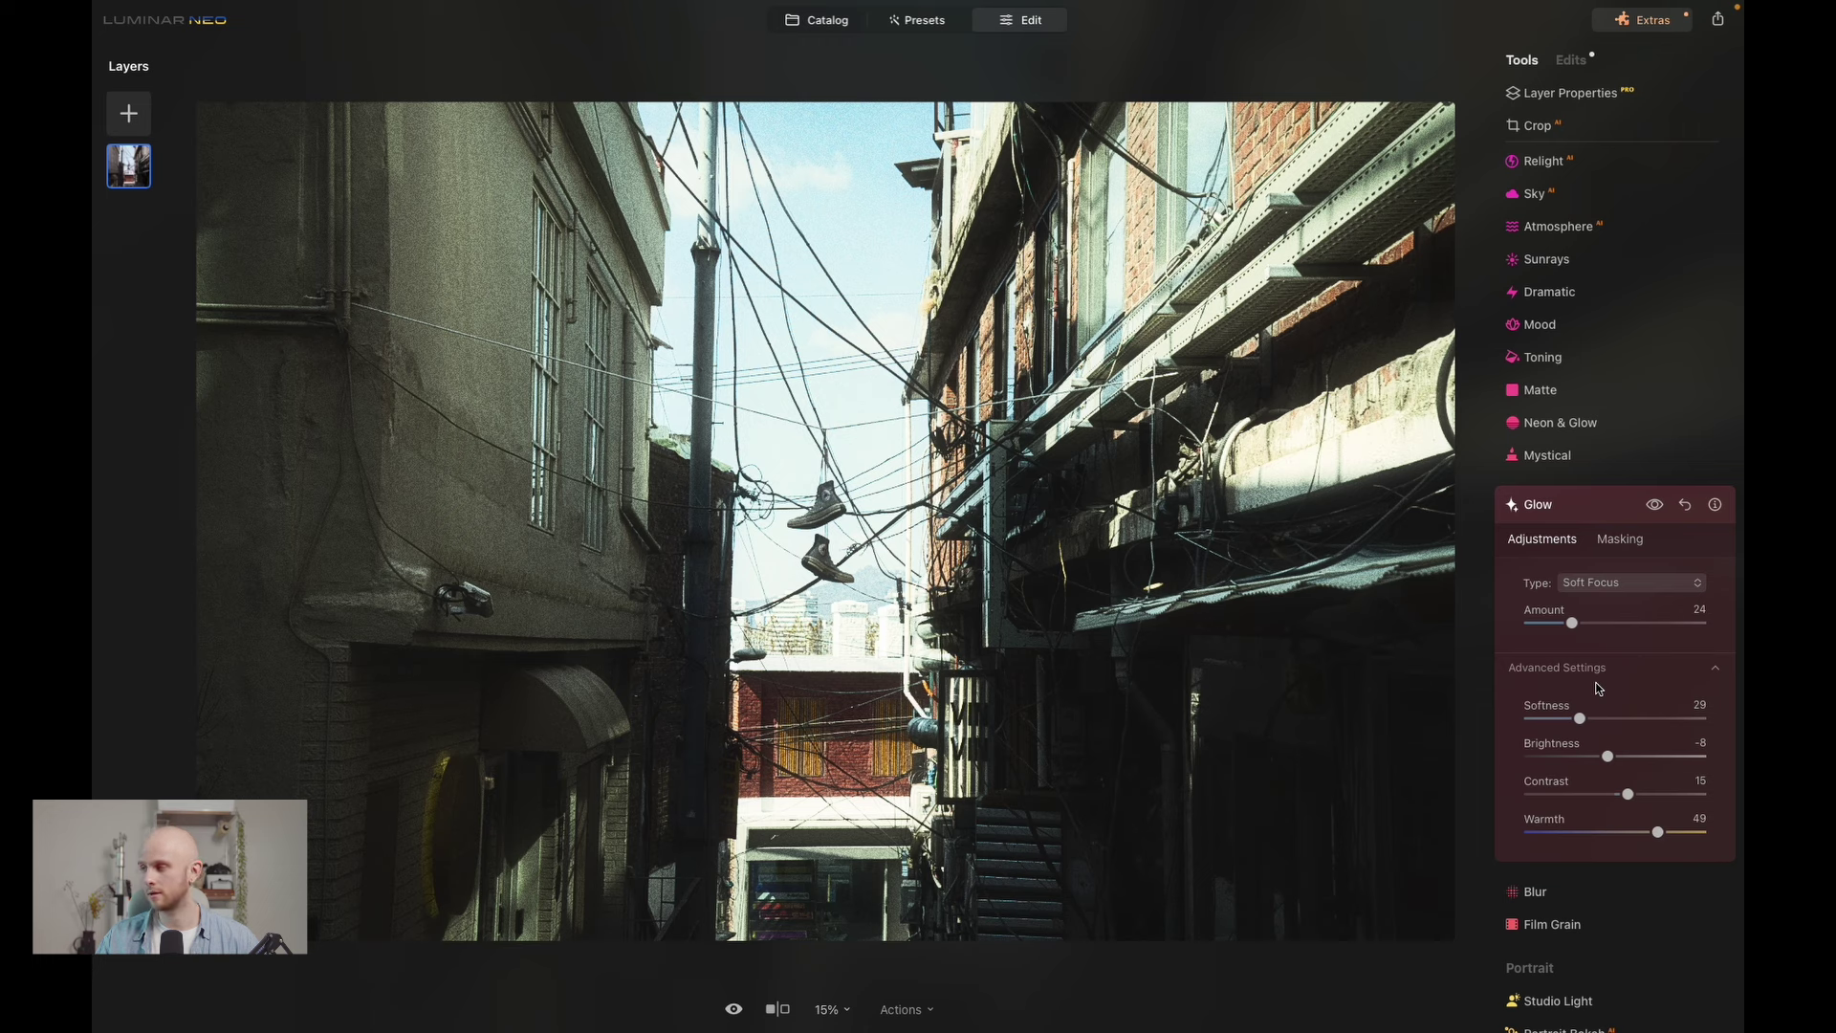
left_click(1596, 514)
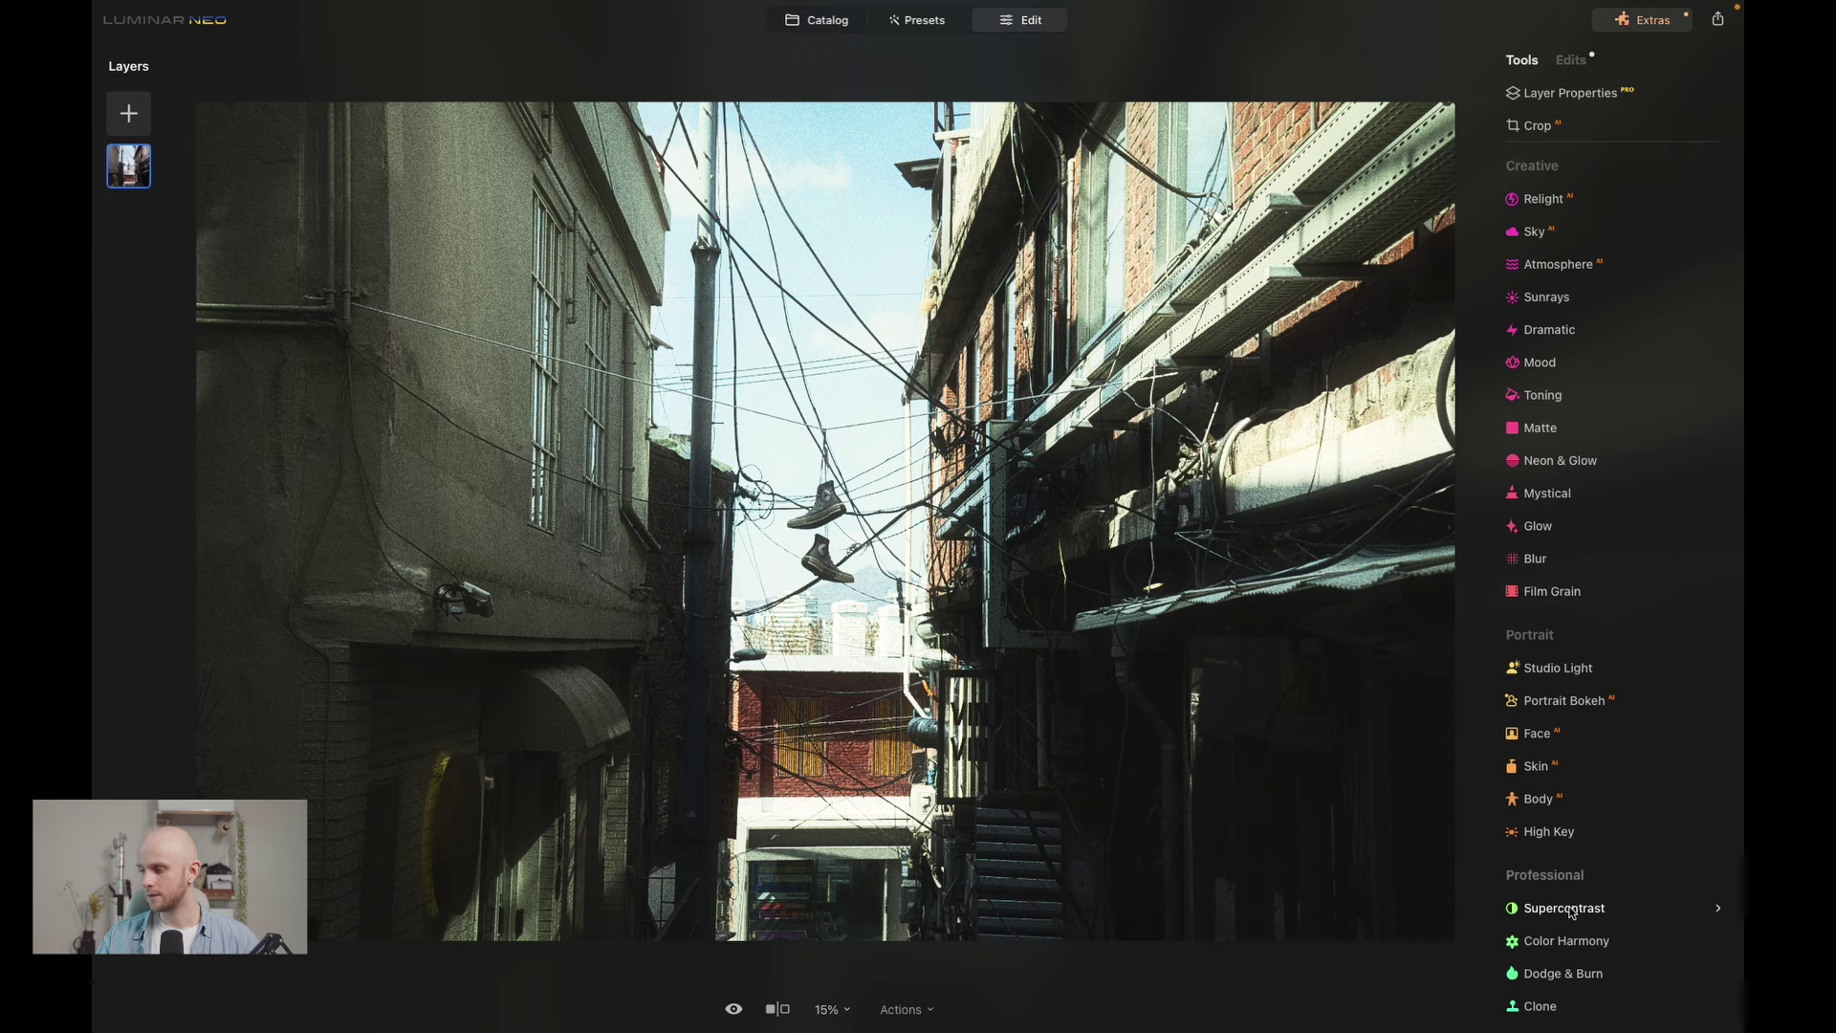
- Shift the shadows and midtones toward cyan in Color Harmony's Color Balance
left_click(1607, 948)
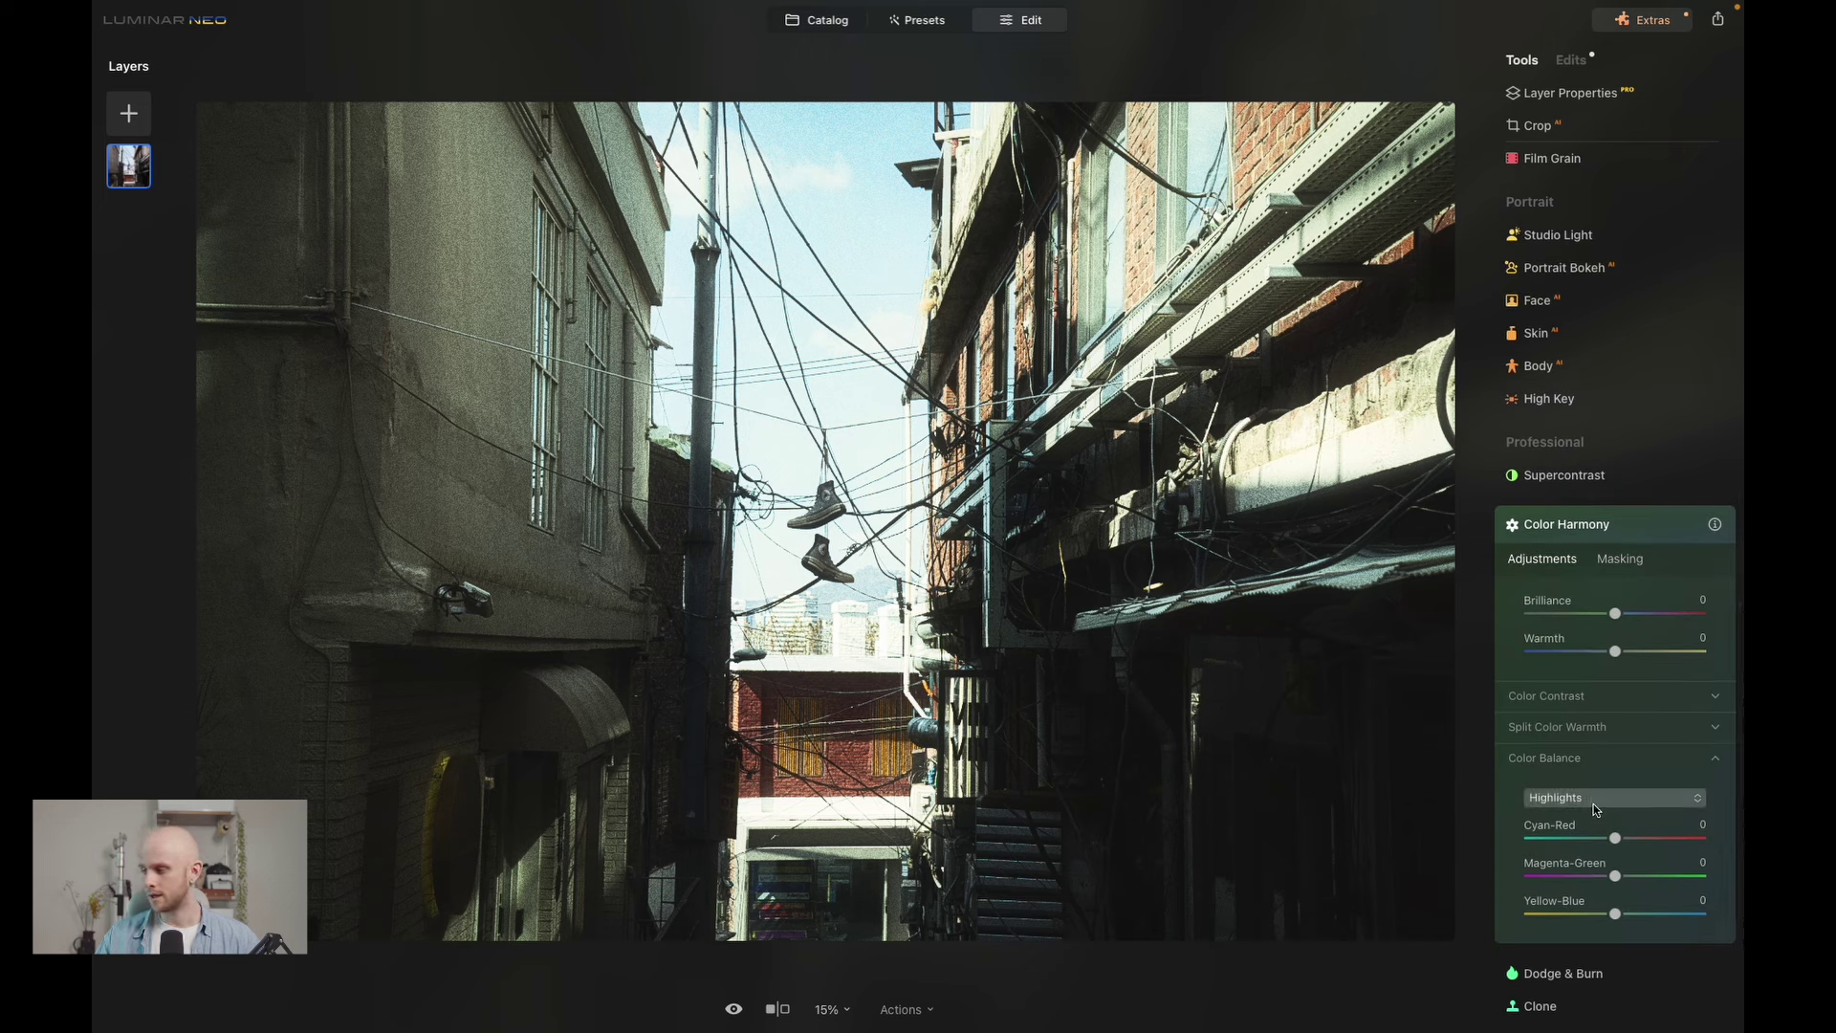
left_click(1596, 801)
left_click(1606, 824)
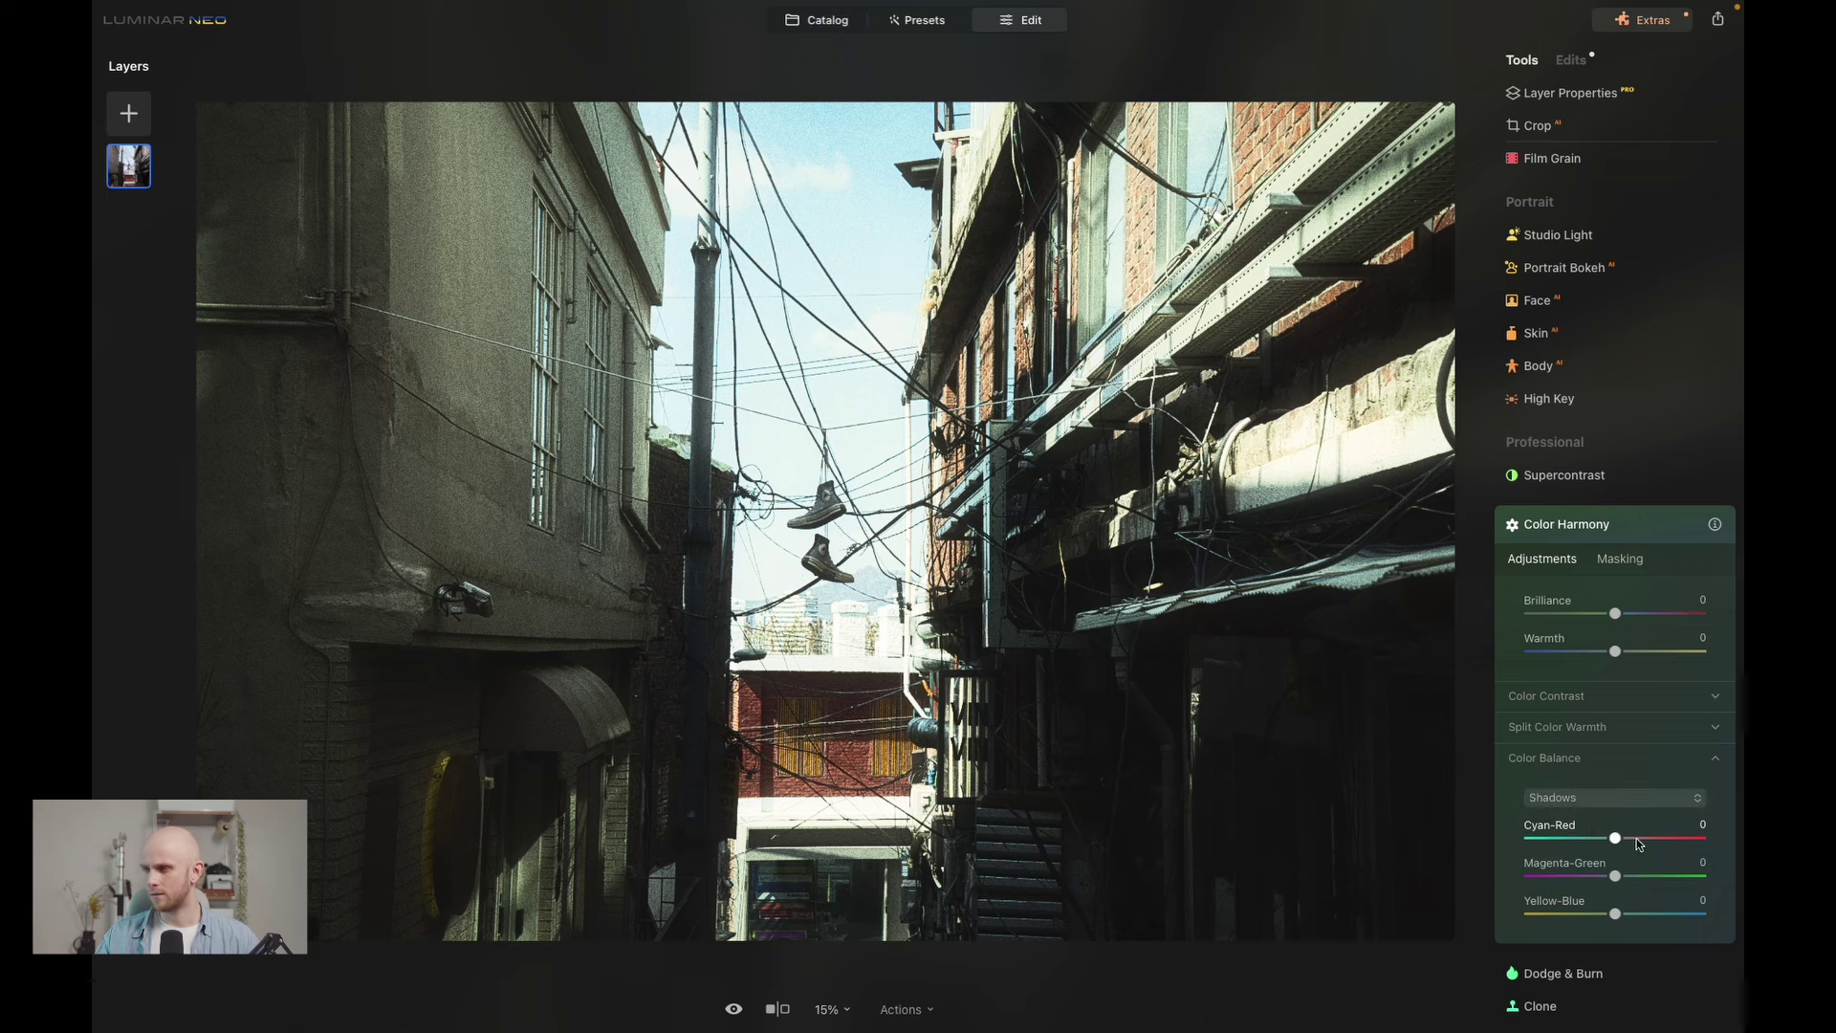
left_click_drag(1615, 840, 1618, 916)
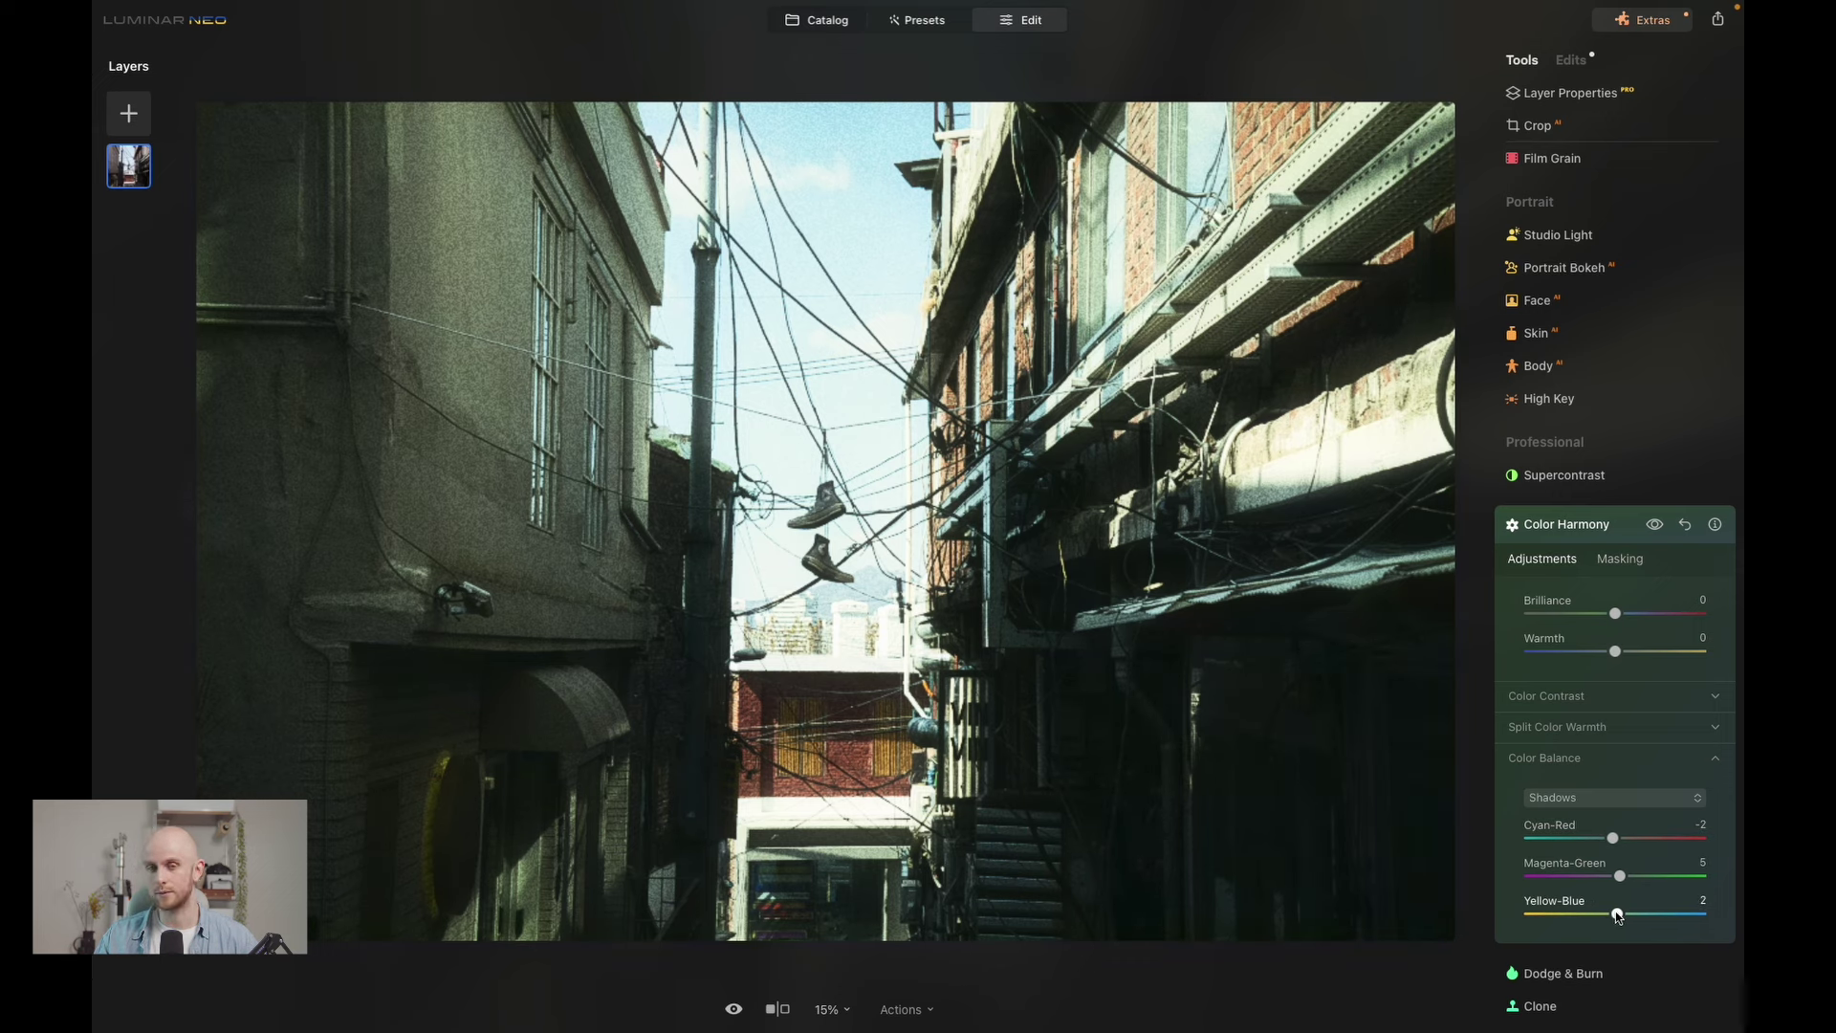
left_click(1614, 797)
left_click(1625, 842)
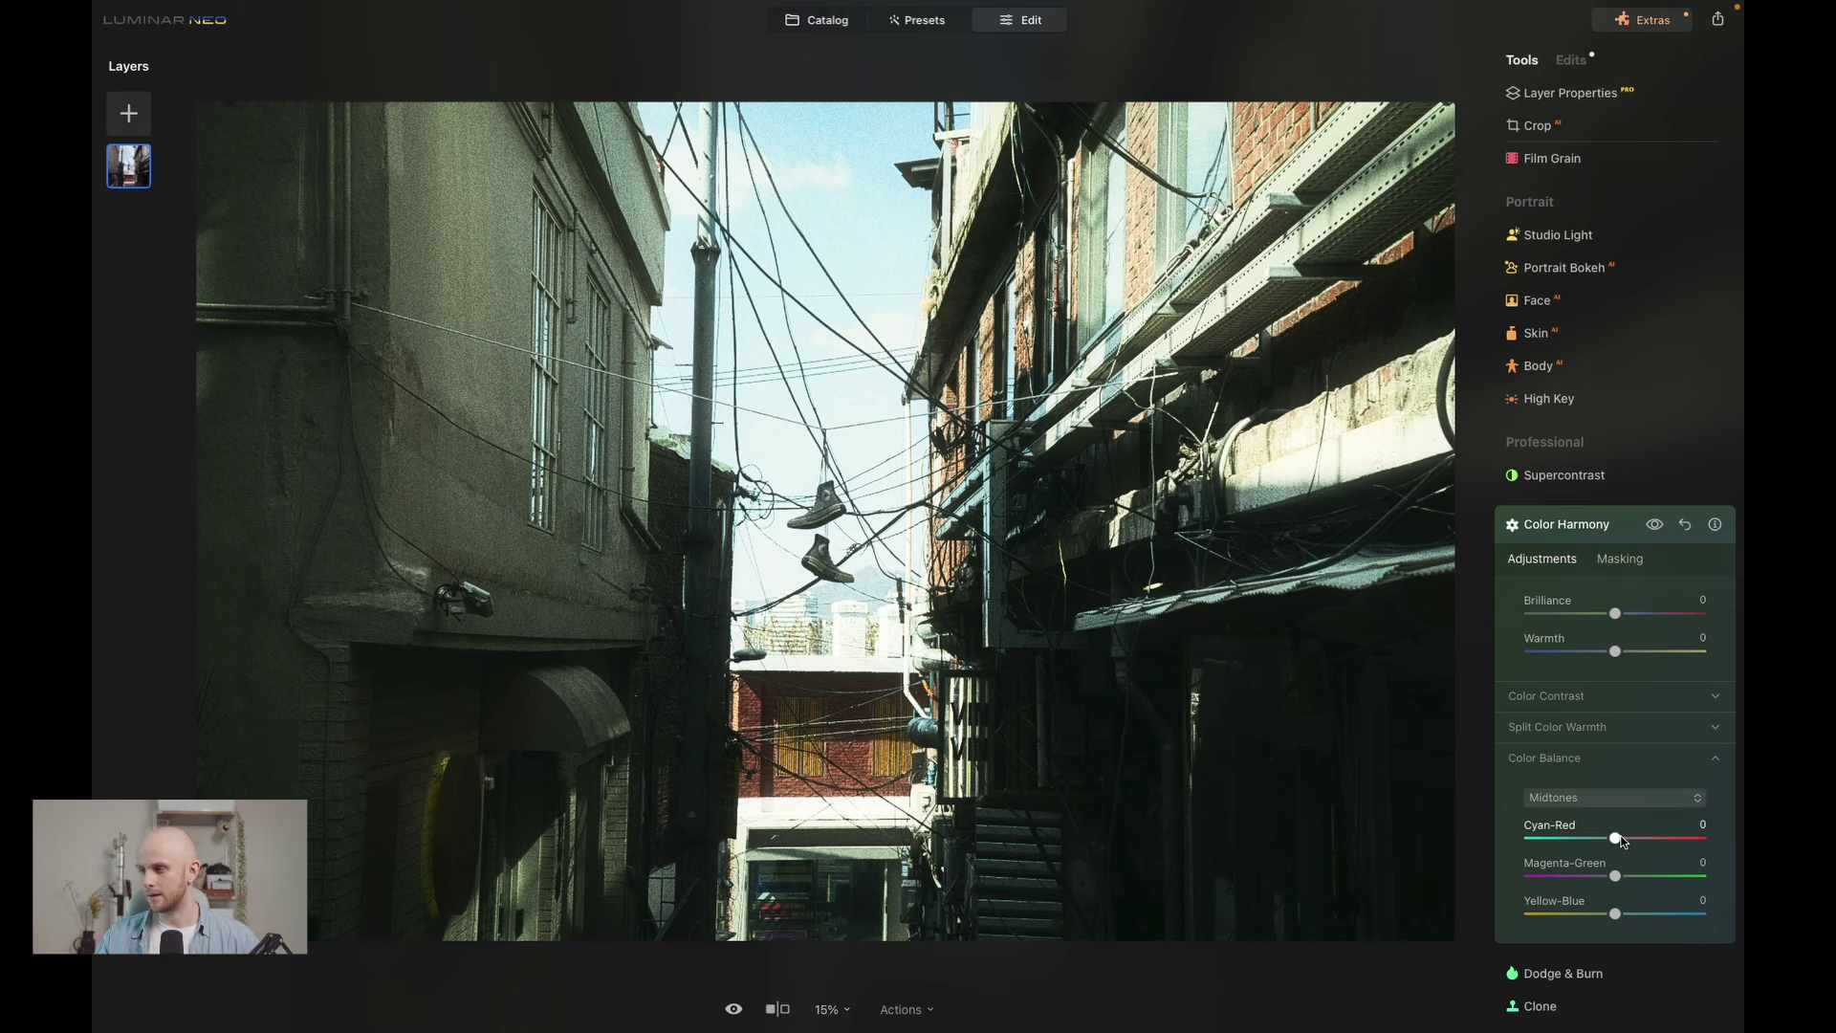
left_click_drag(1614, 839, 1611, 915)
- Balance the highlights to Cyan-Red -5, Magenta-Green -3, Yellow-Blue -4, then toggle the effect to compare
left_click(1624, 802)
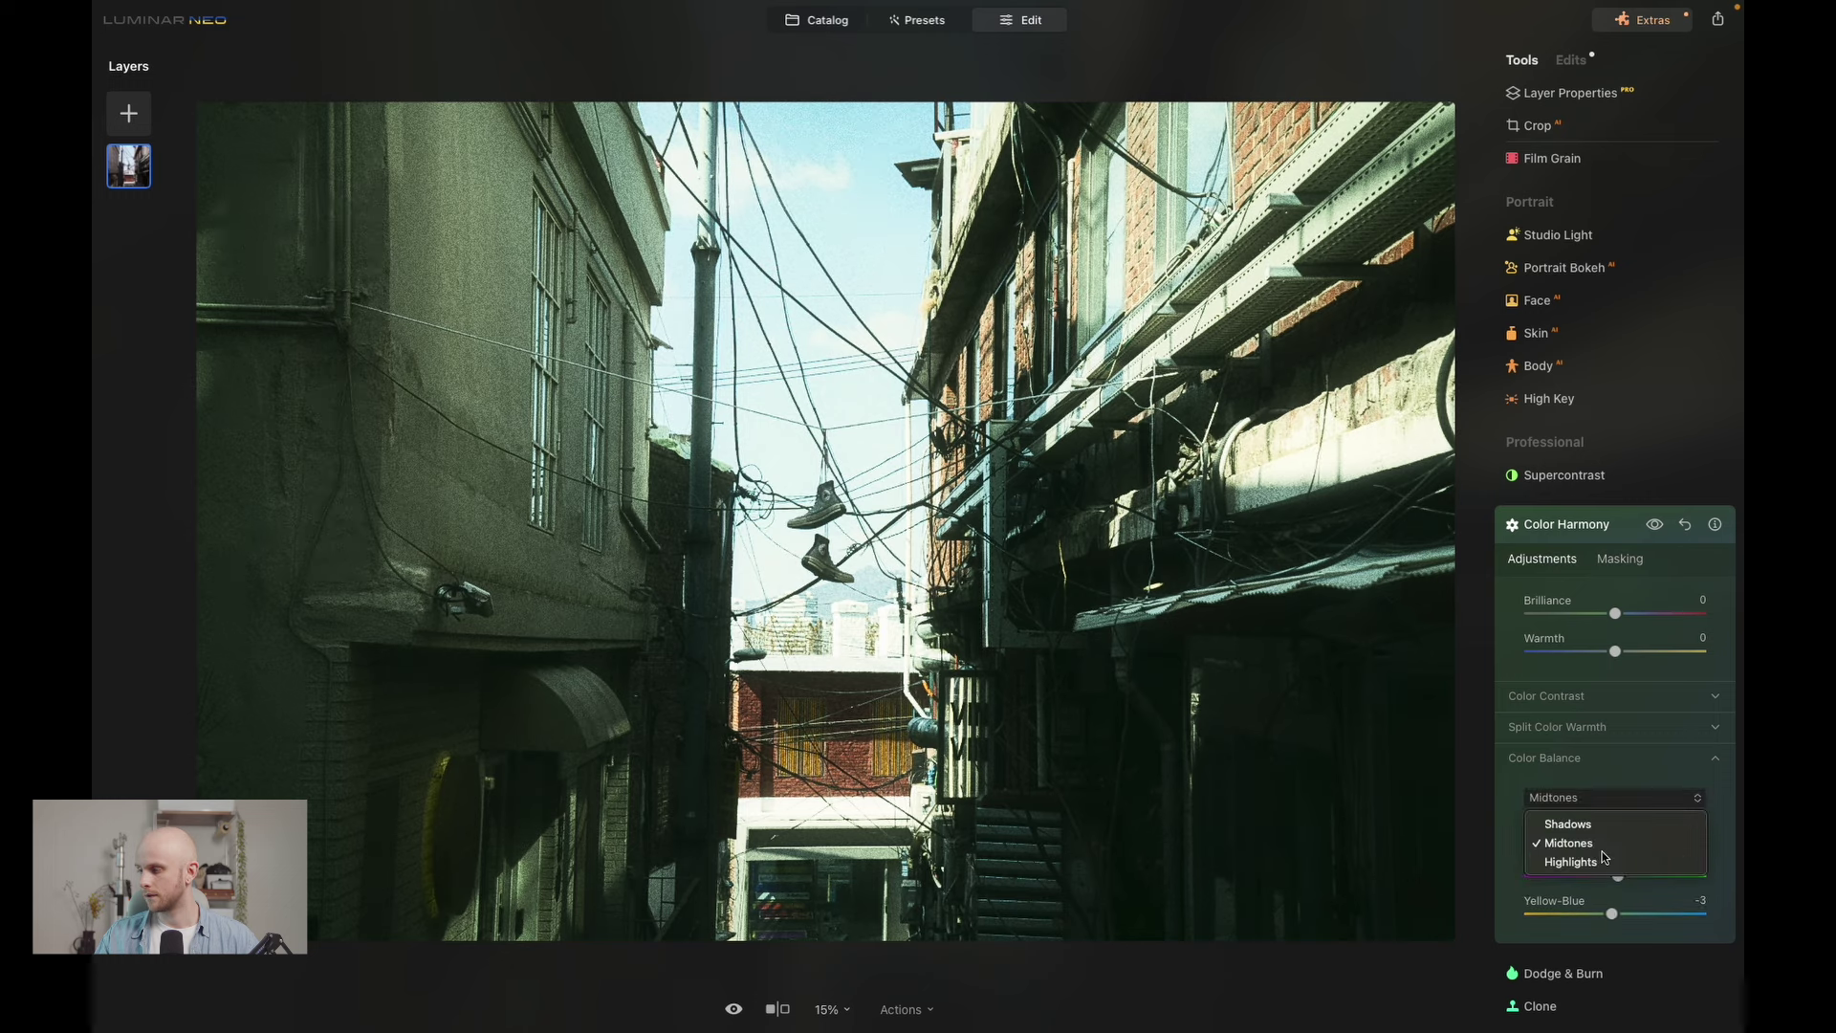
left_click(1616, 862)
left_click_drag(1615, 839, 1611, 914)
left_click(1656, 525)
left_click(1657, 526)
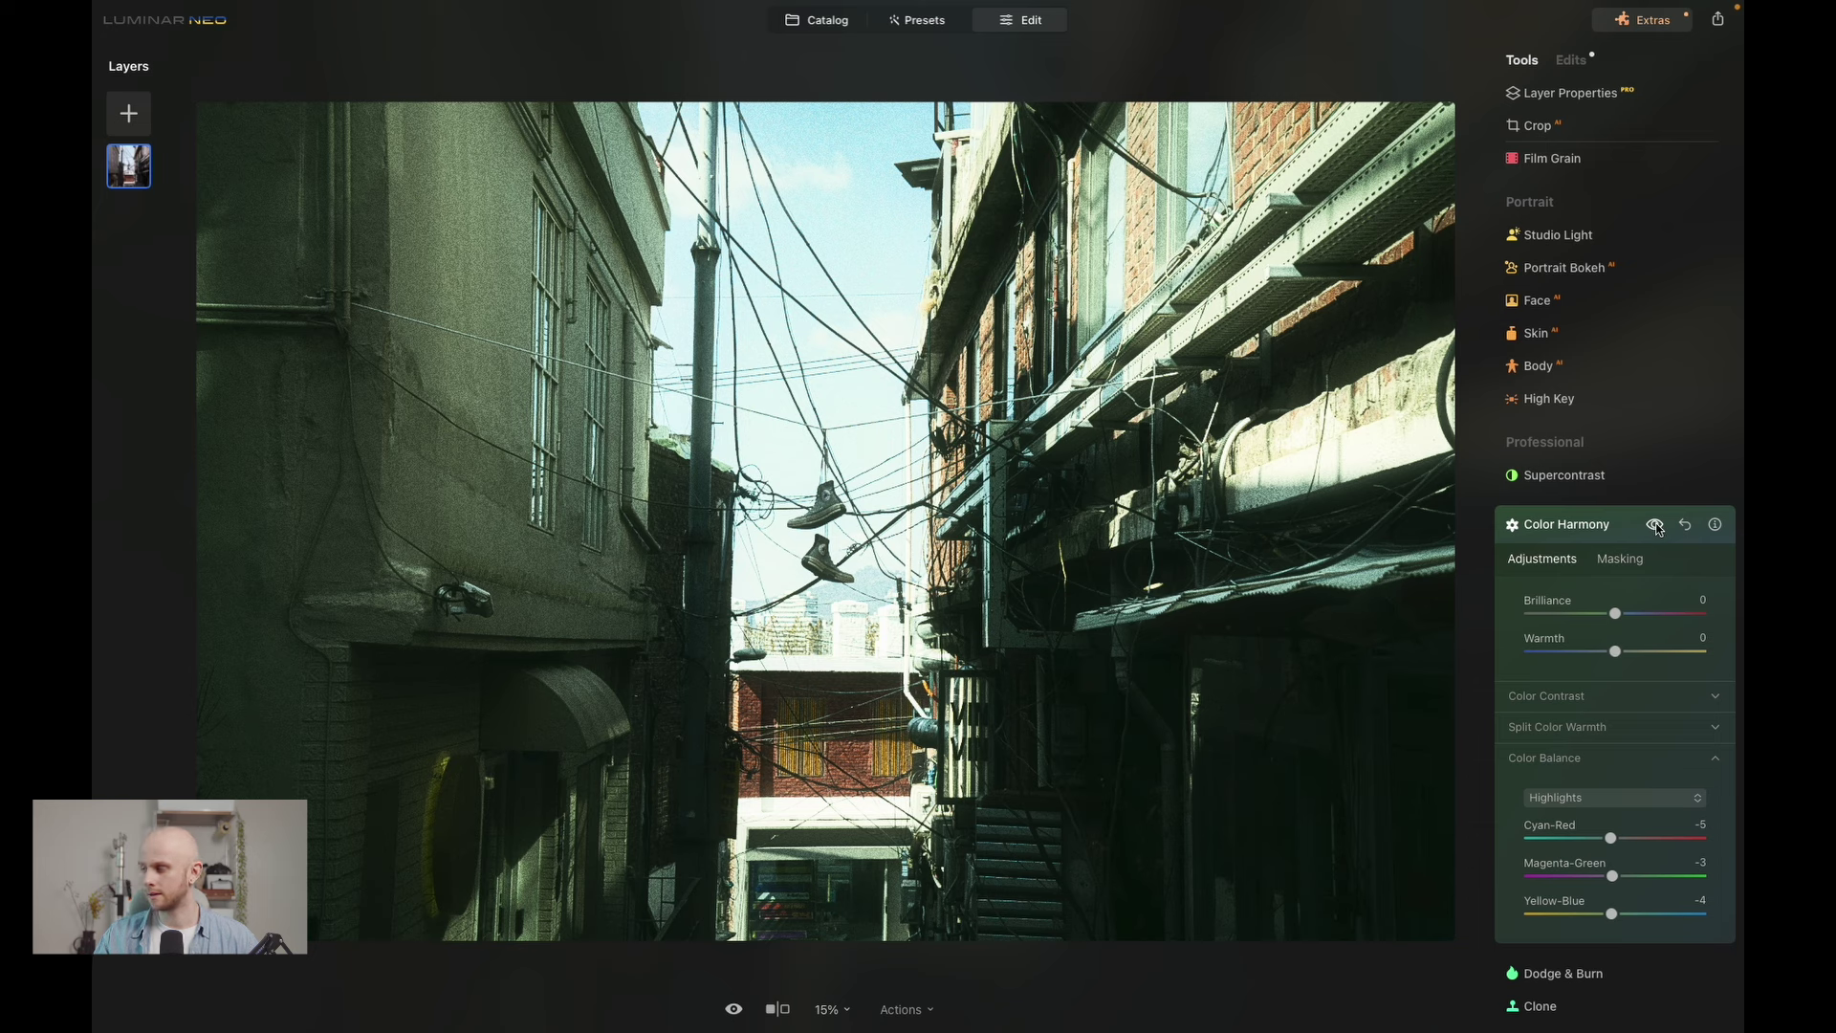
- Toggle the before/after view repeatedly to compare the alley edit with the original
left_click(1721, 524)
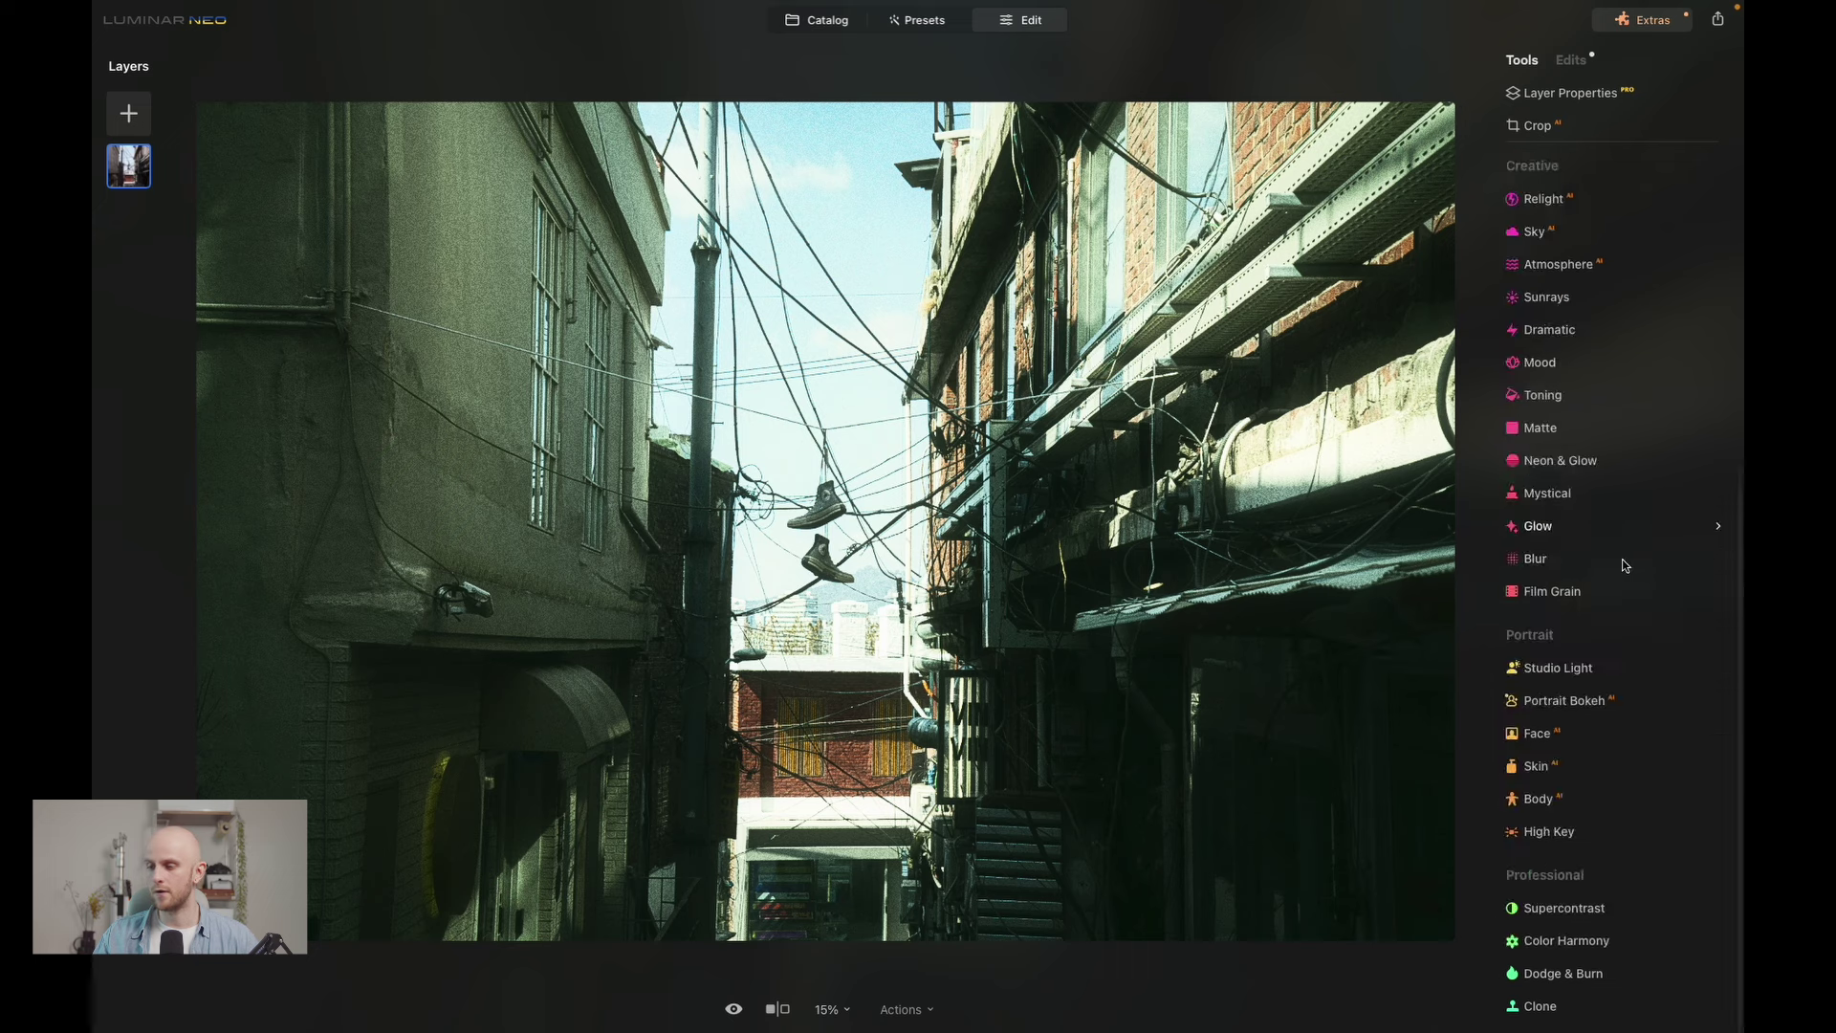
left_click(734, 1010)
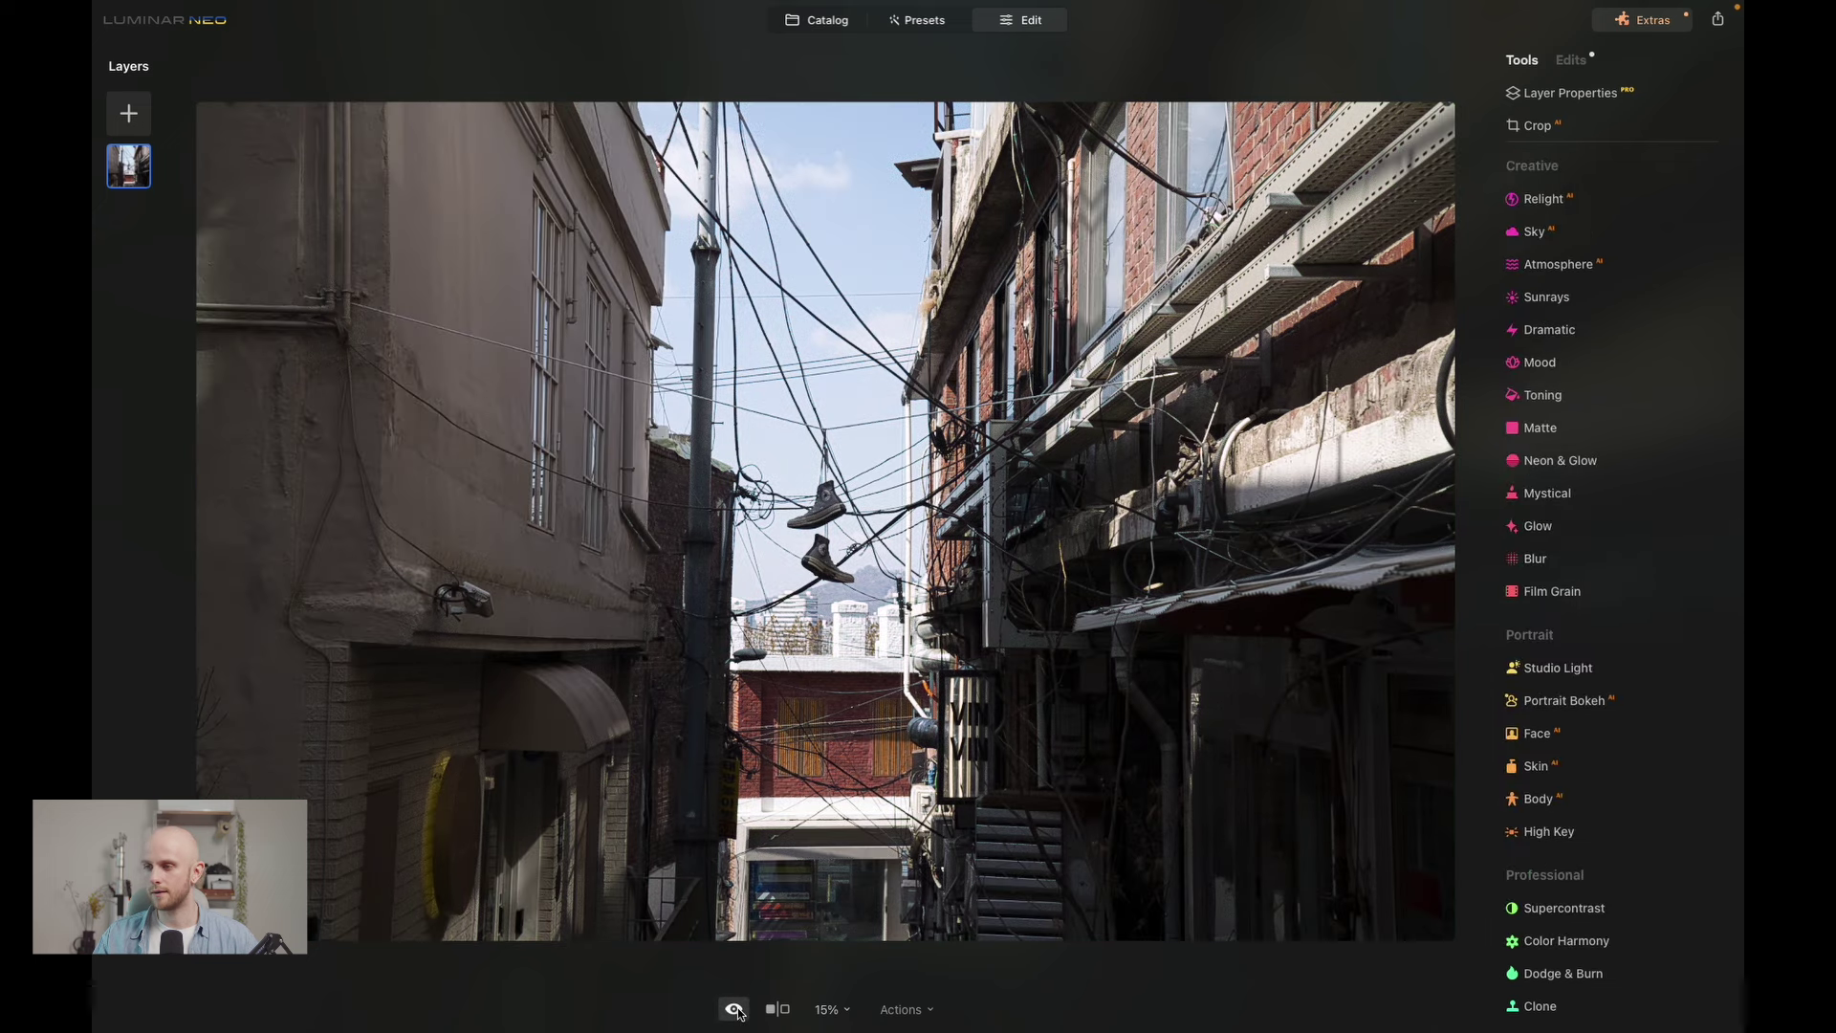
left_click(734, 1010)
left_click(734, 1010)
left_click(734, 1010)
left_click(734, 1010)
left_click(734, 1010)
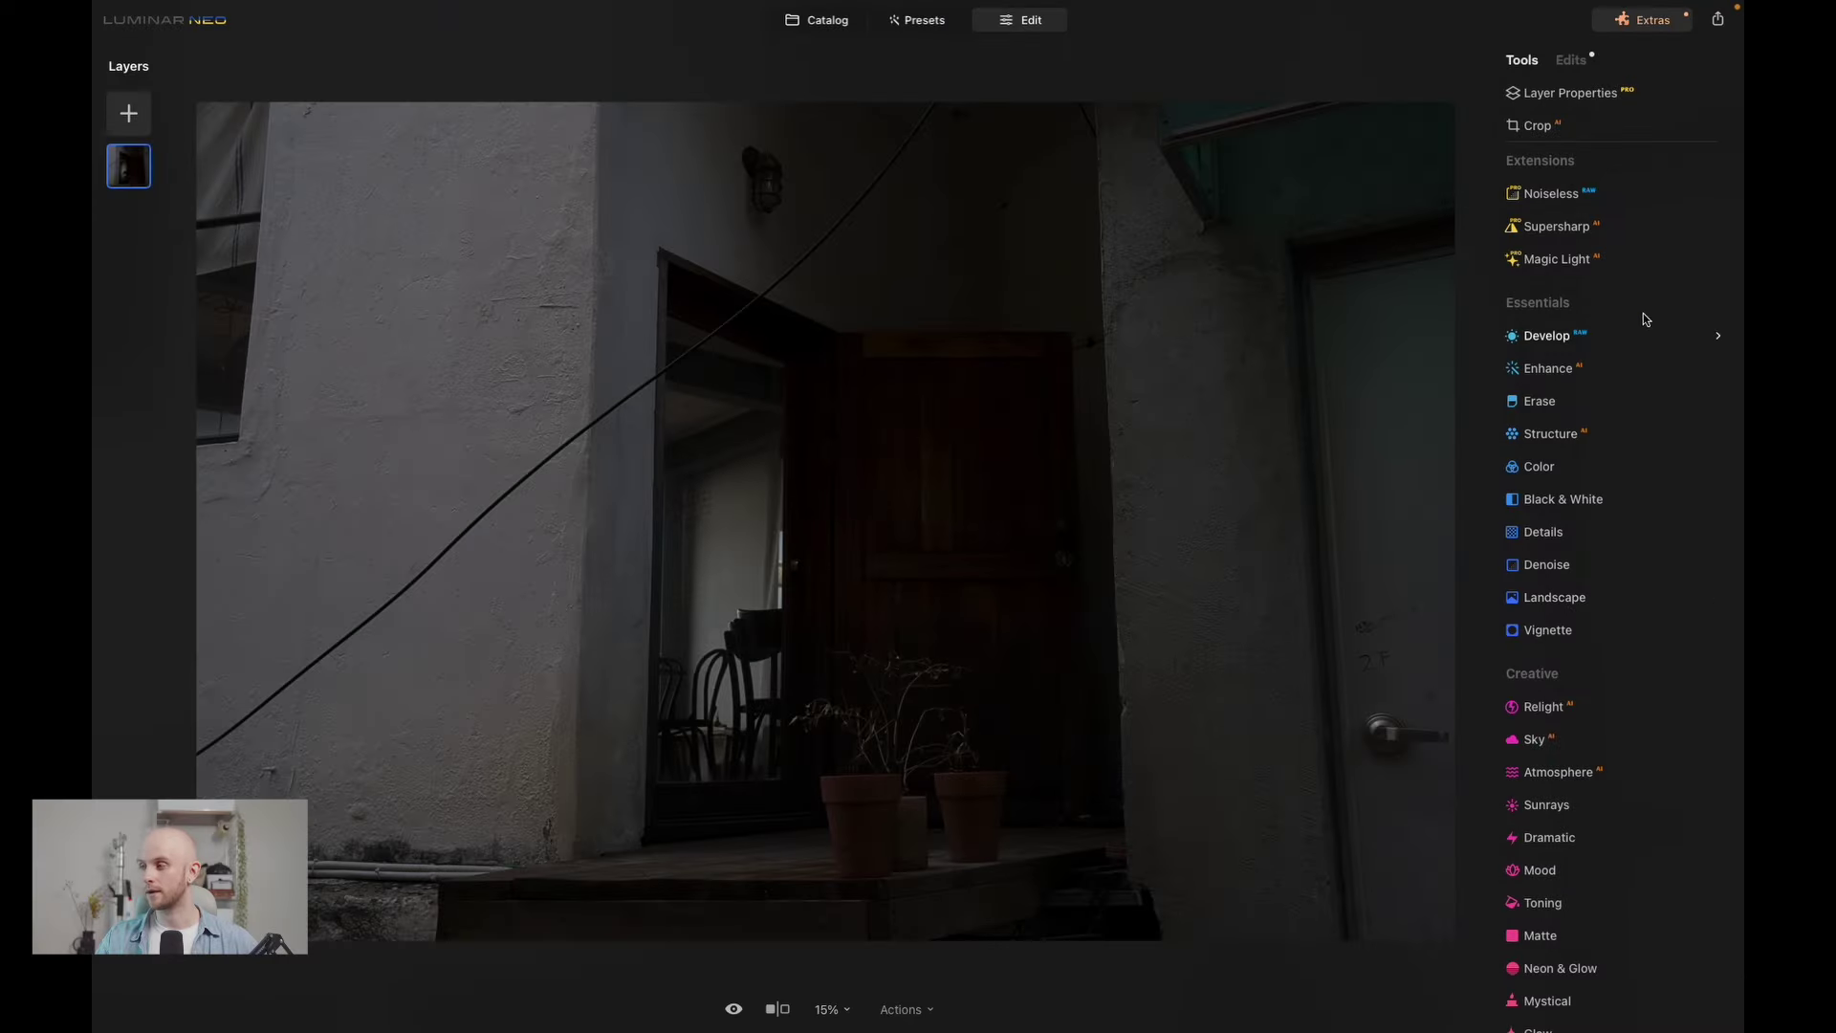
- Brighten the courtyard photo to Exposure 0.99, Highlights -11 and Shadows 42
left_click(1604, 342)
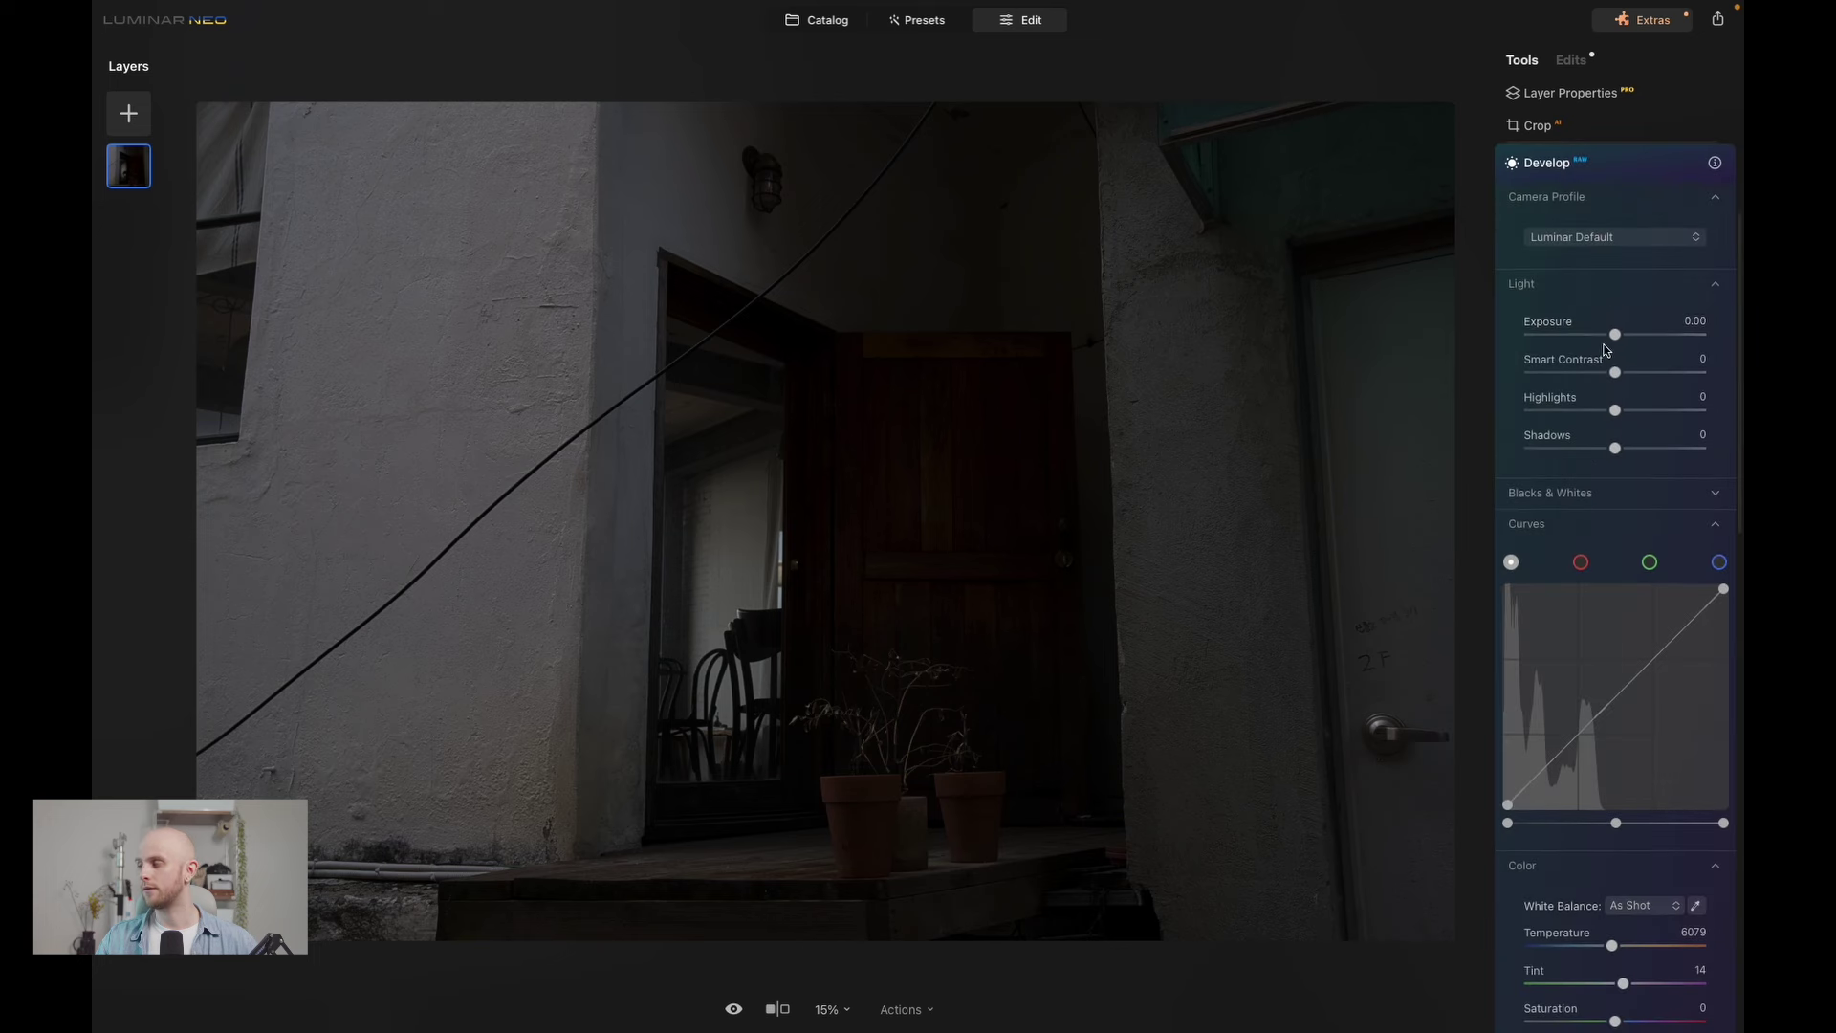
left_click_drag(1615, 333, 1626, 334)
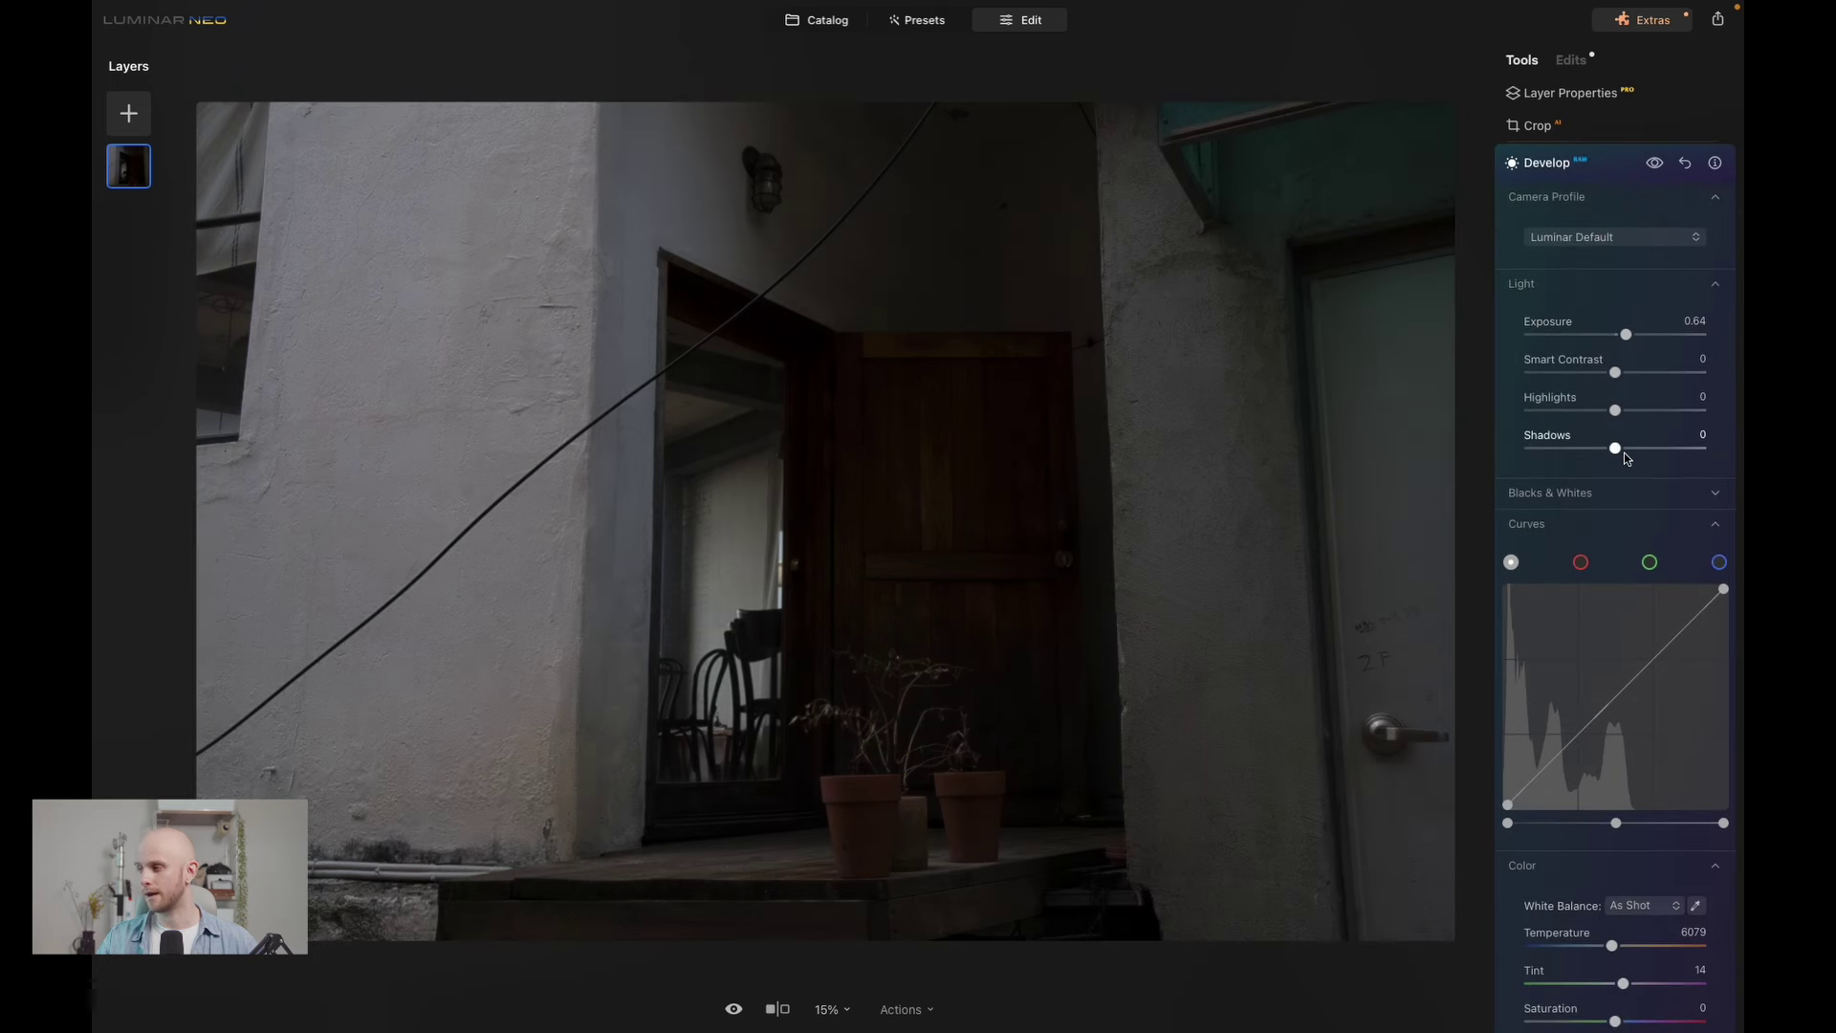
left_click_drag(1615, 447, 1655, 455)
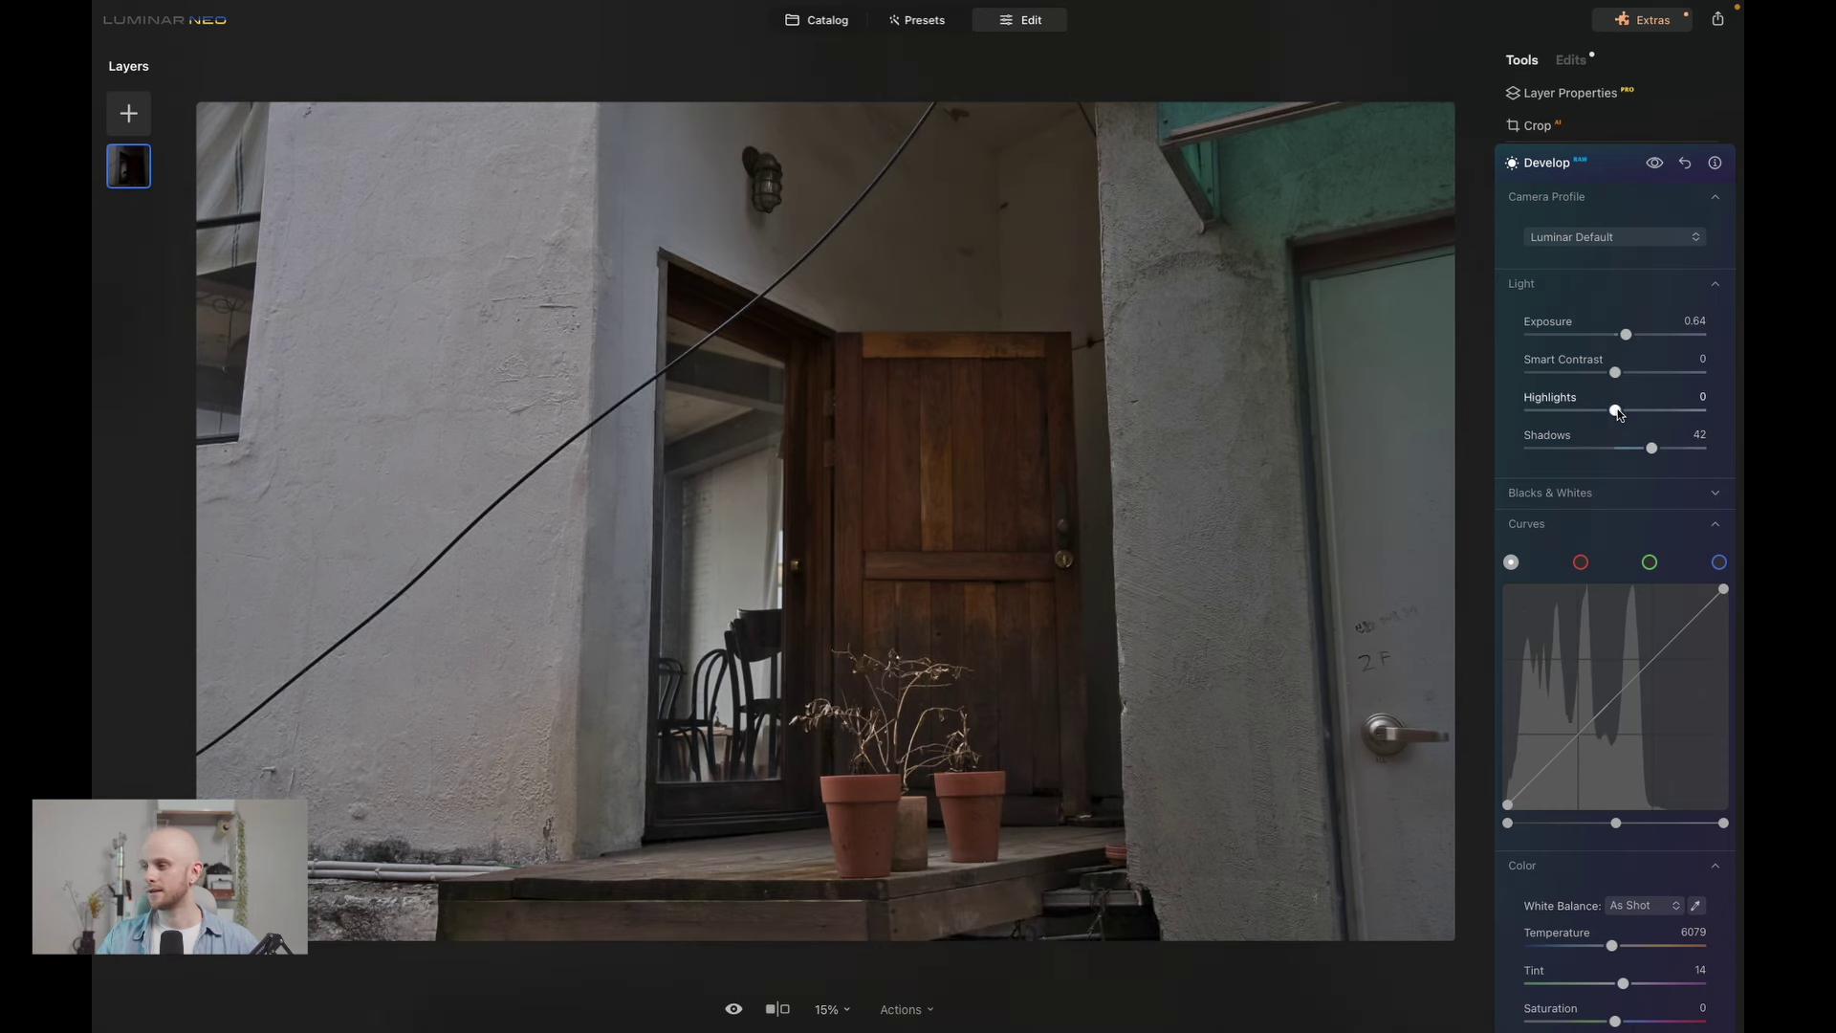
left_click_drag(1616, 415, 1606, 415)
left_click_drag(1626, 335, 1633, 336)
left_click(1618, 165)
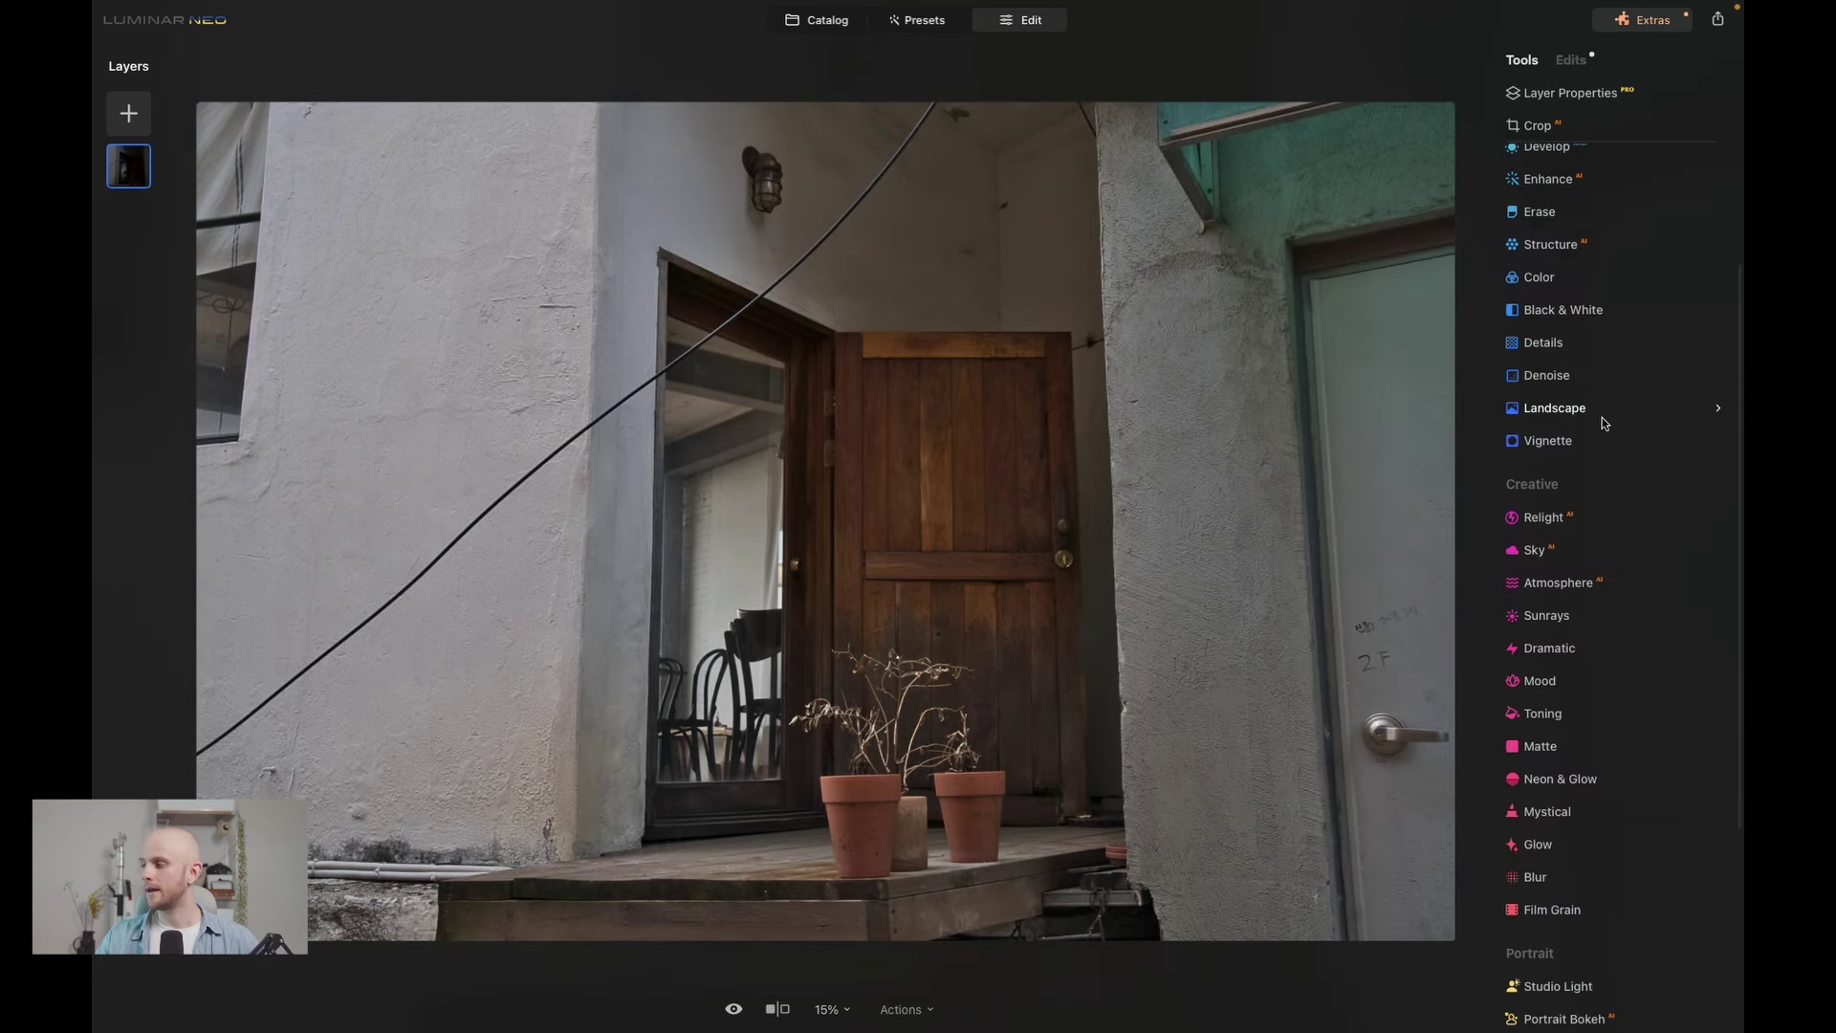
- Add Film Grain at Amount 23 to the courtyard photo
scroll(1606, 533, "down", 3)
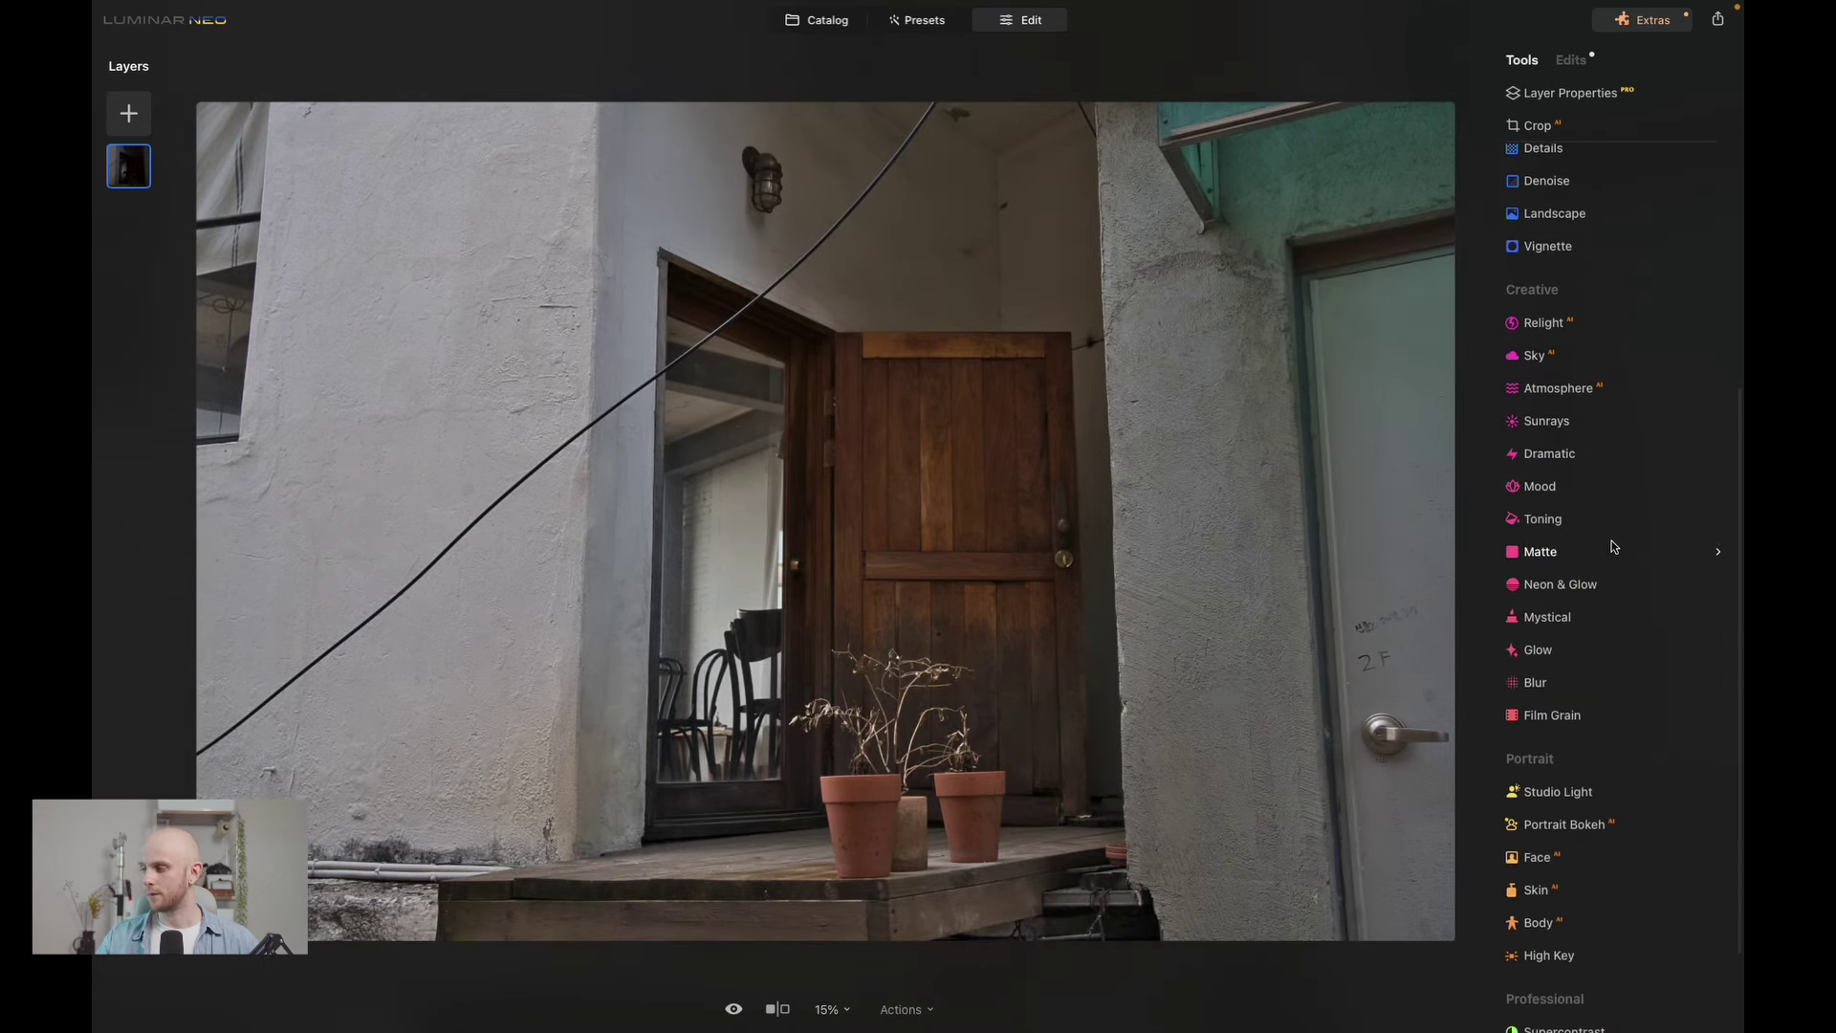
left_click(1580, 720)
left_click_drag(1574, 828, 1570, 830)
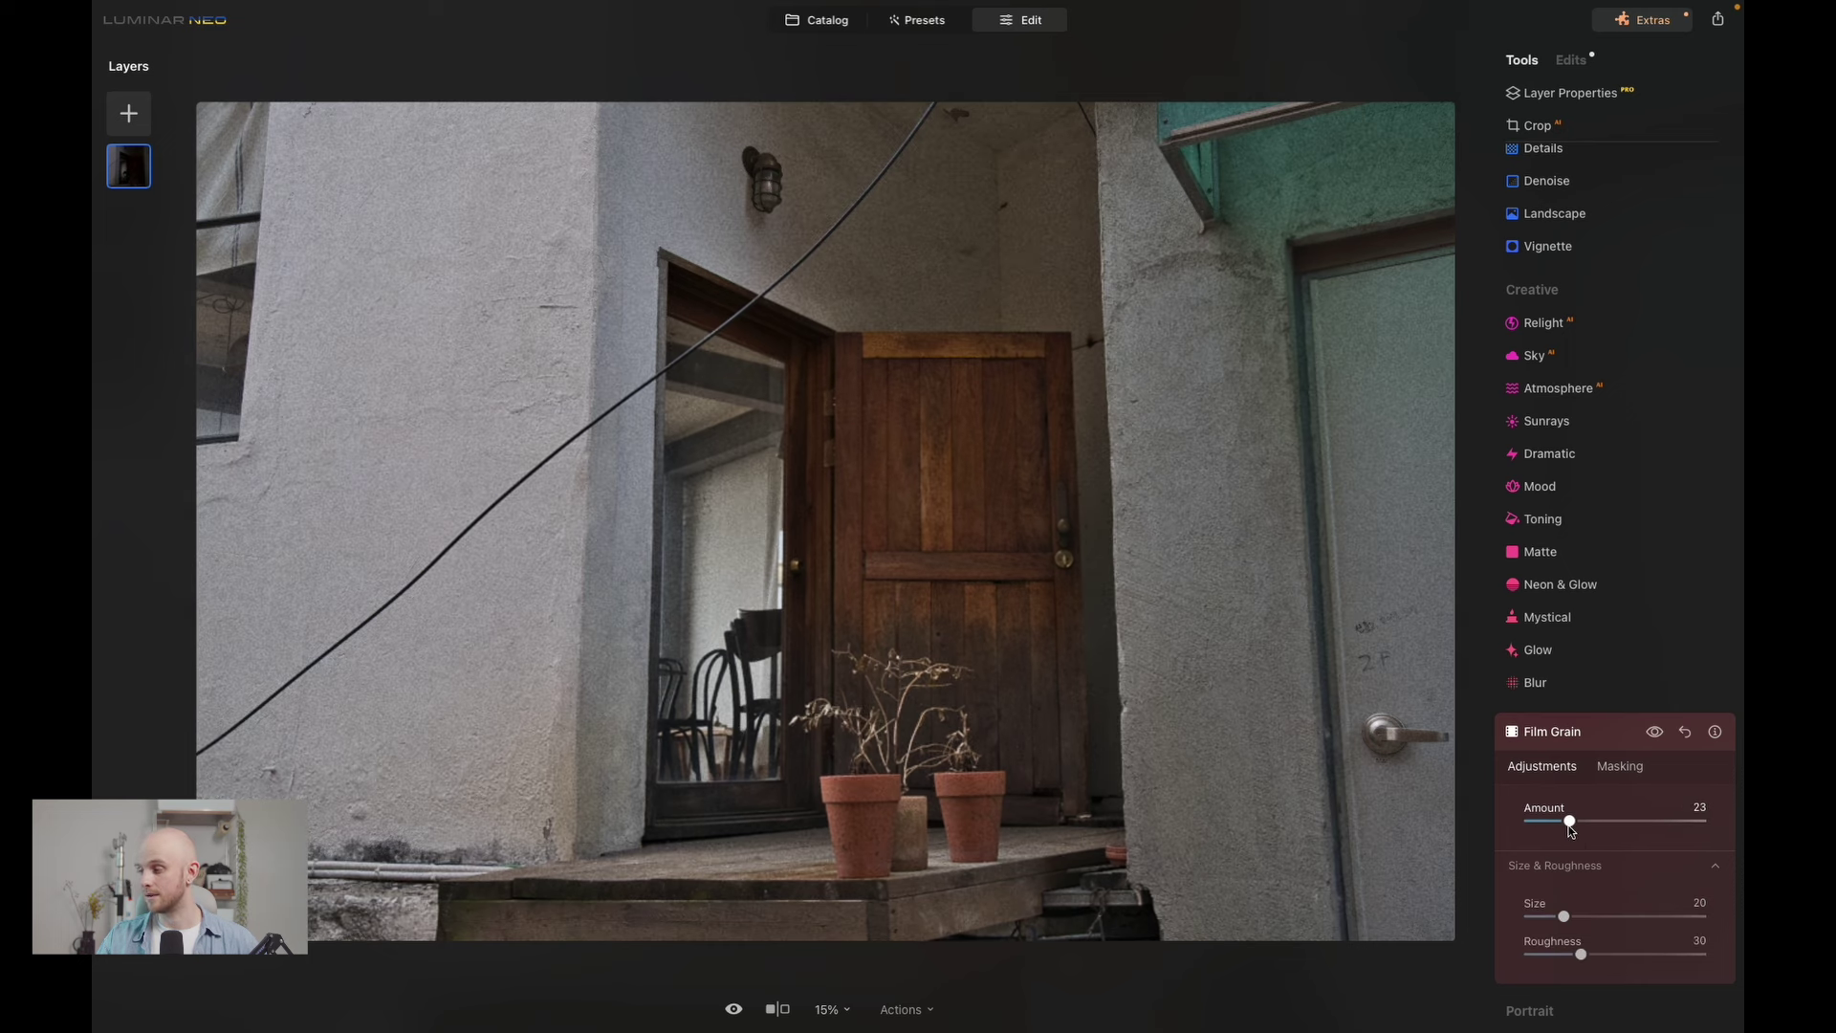
left_click(1618, 733)
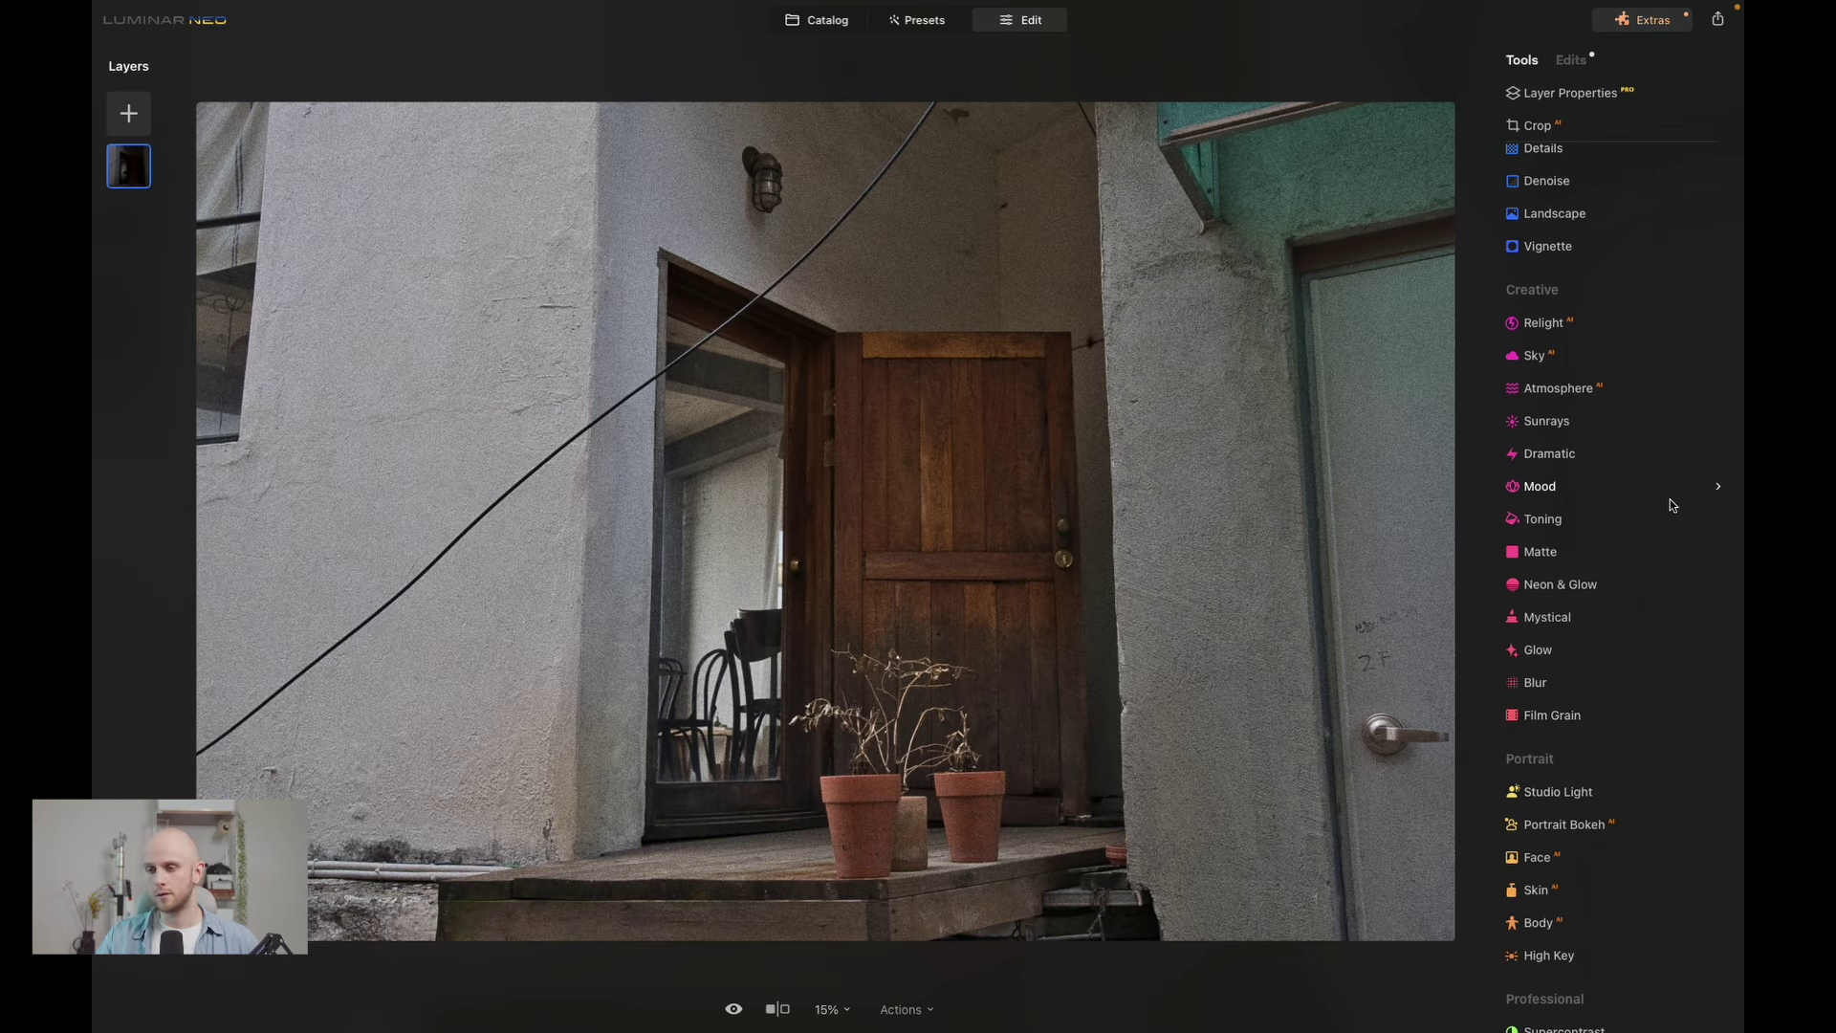
scroll(1662, 383, "up", 4)
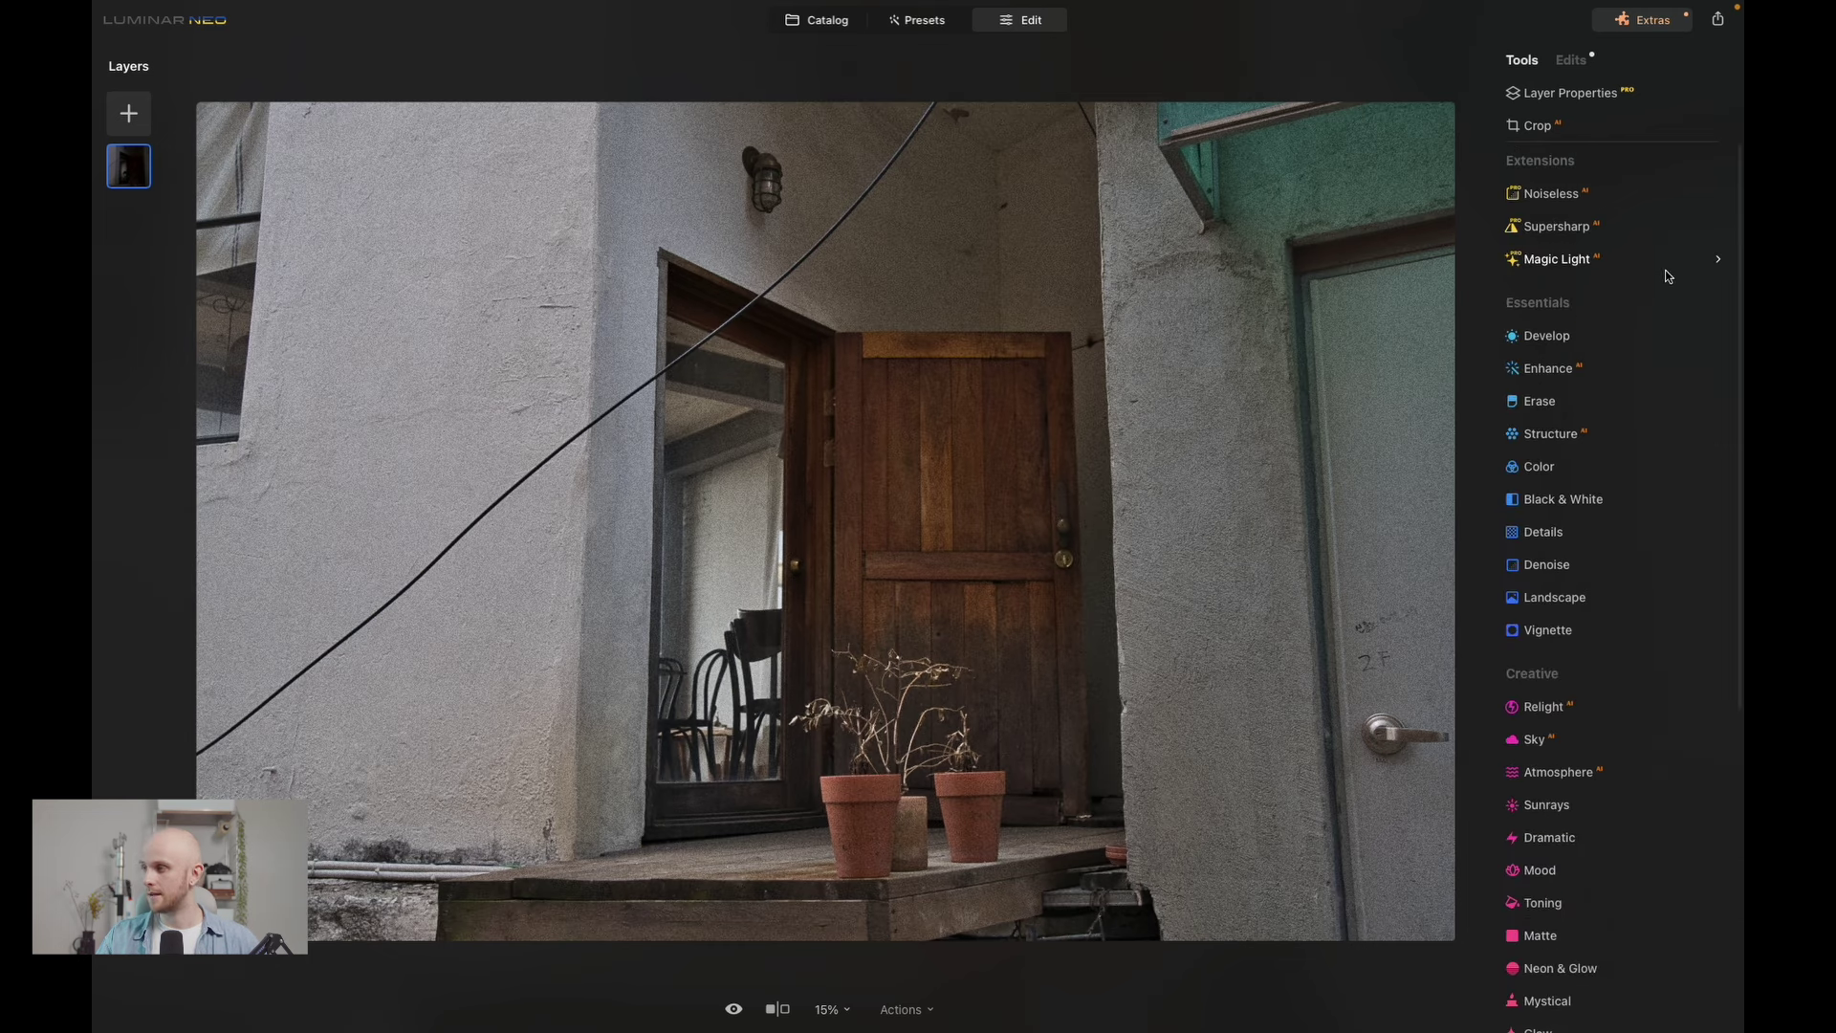
- Shape a faded S-curve in Develop Curves: highlights raised, shadows dropped, blacks lifted, whites lowered
left_click(1618, 338)
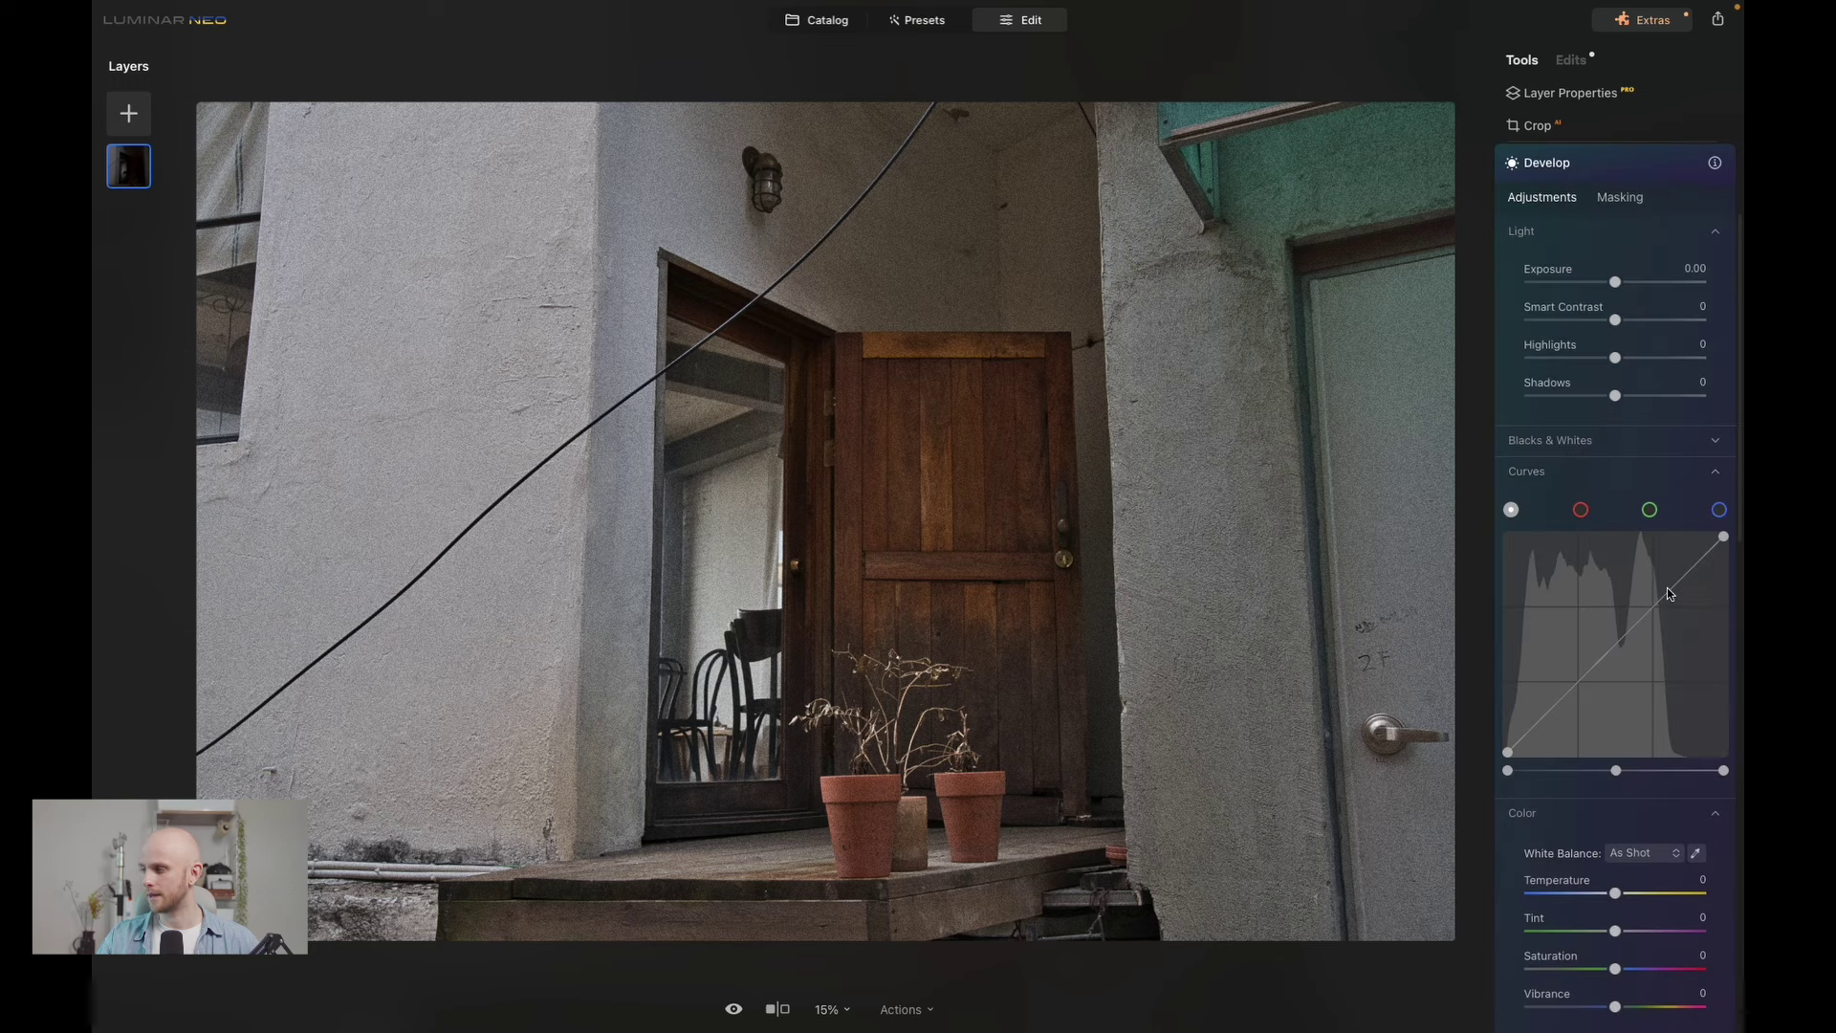
left_click_drag(1666, 601, 1662, 590)
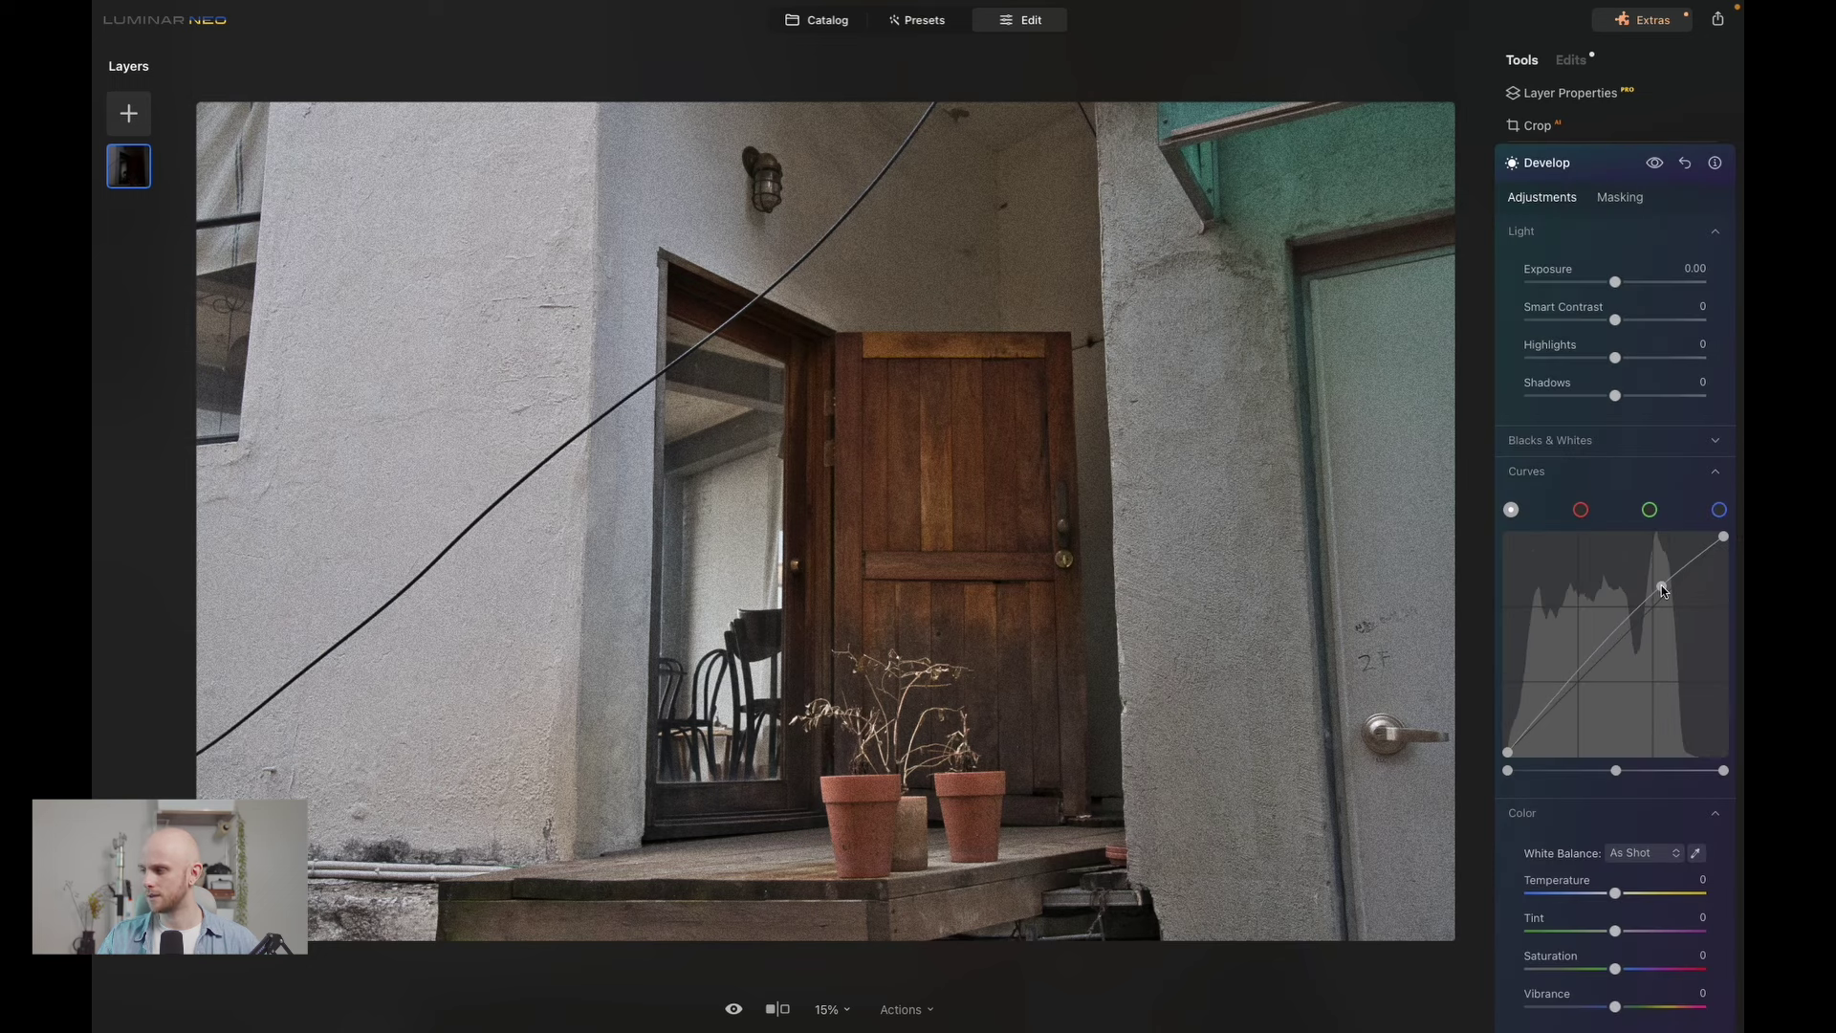
left_click_drag(1580, 675, 1582, 686)
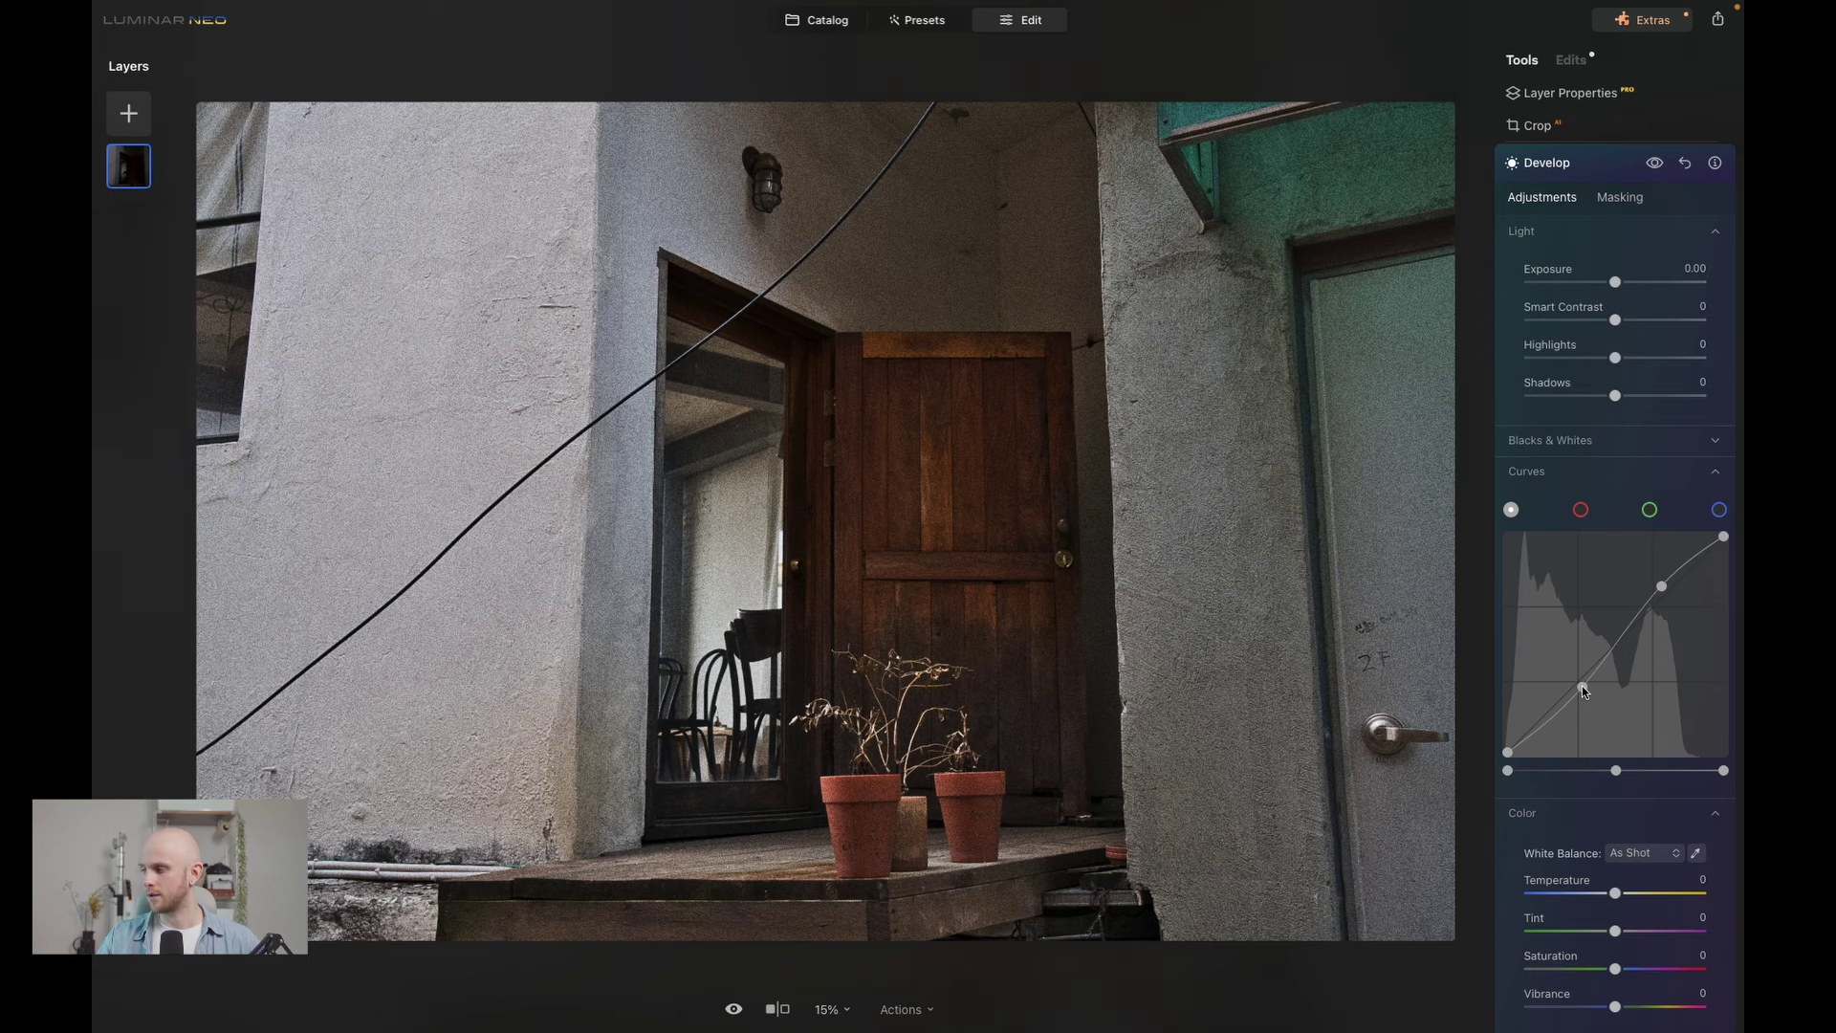
left_click_drag(1502, 755, 1501, 747)
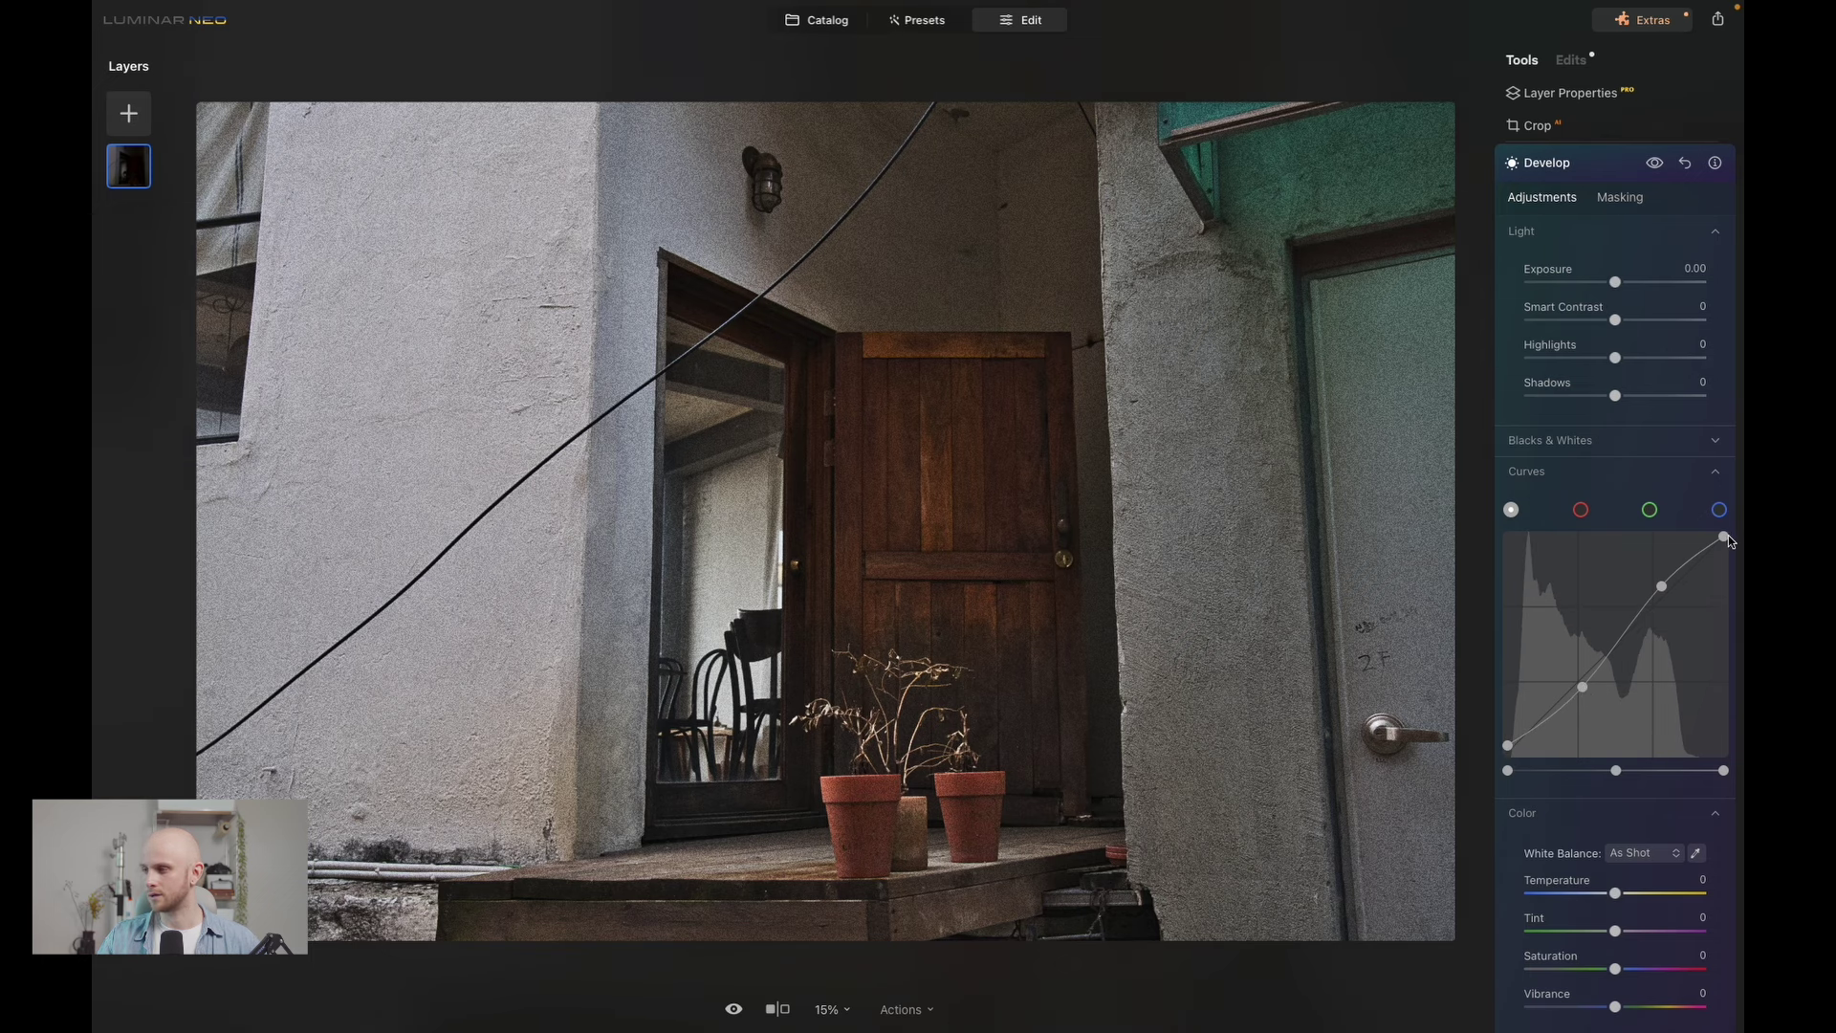
left_click_drag(1729, 536, 1736, 553)
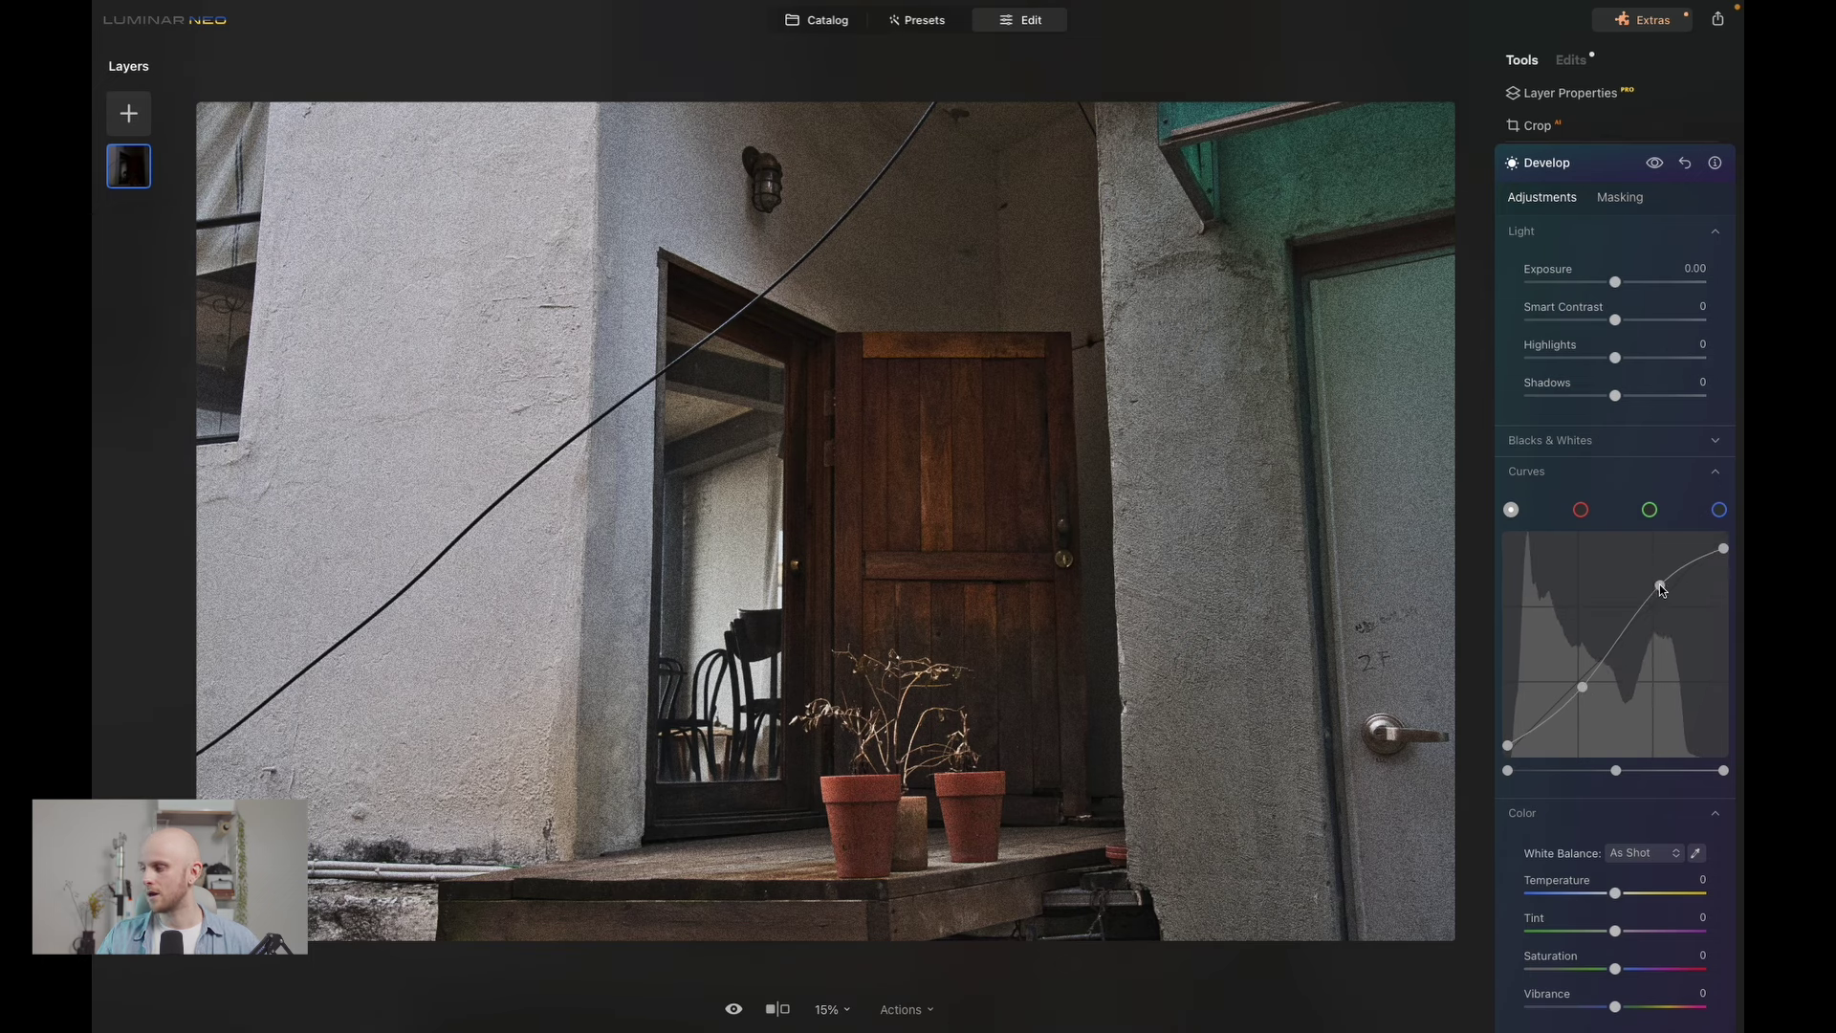
left_click_drag(1582, 681, 1582, 684)
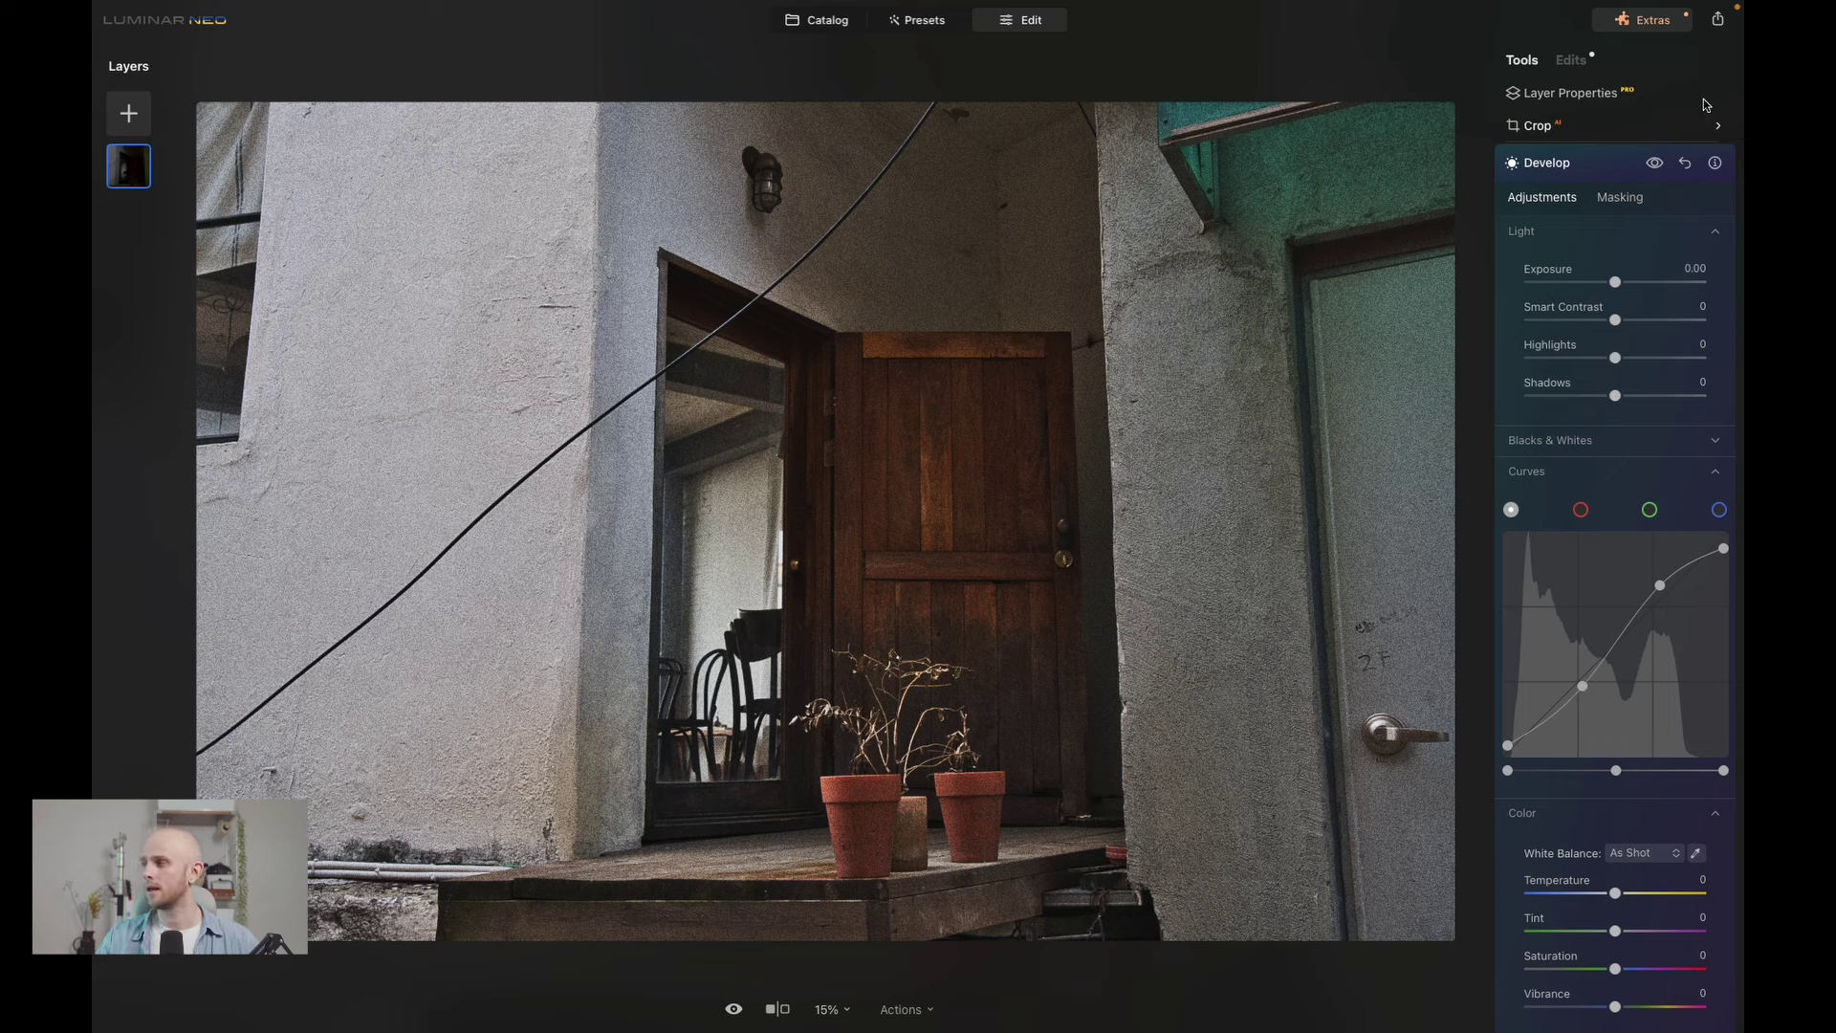
- Apply a Soft Focus Glow at Amount 32 with Brightness -34
left_click(1602, 172)
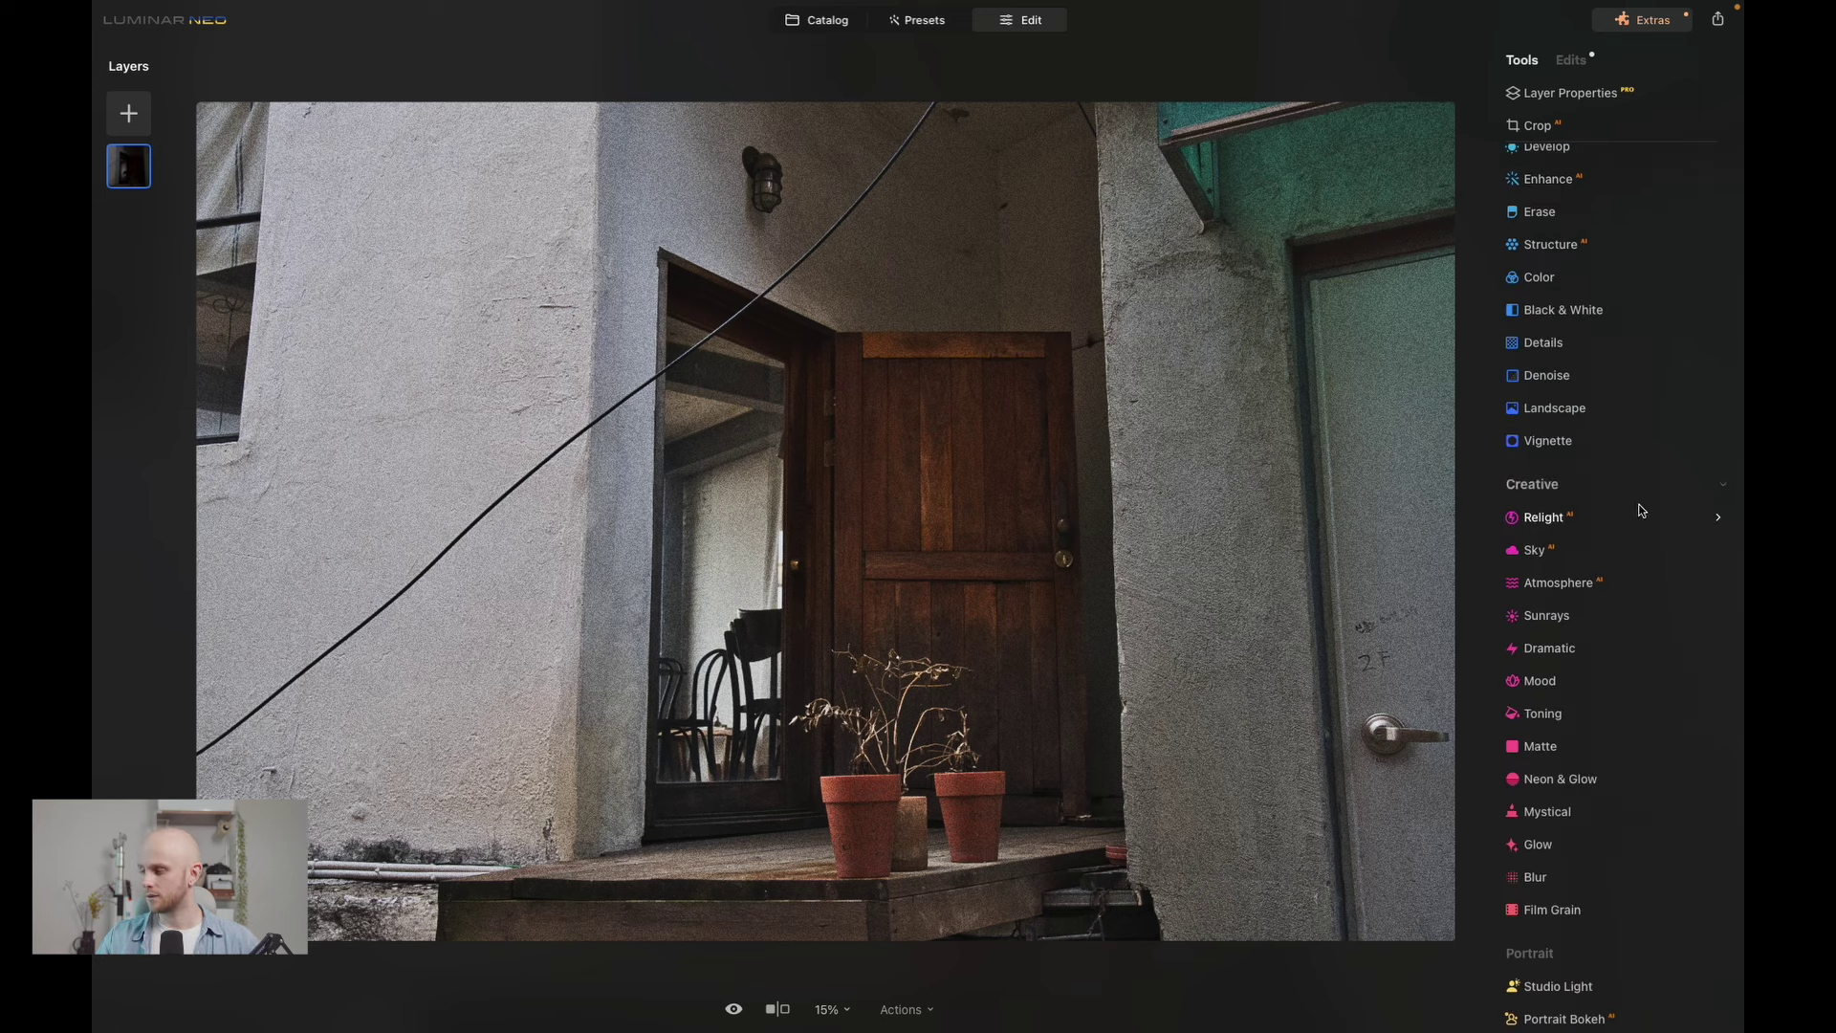
scroll(1604, 795, "down", 2)
left_click(1586, 750)
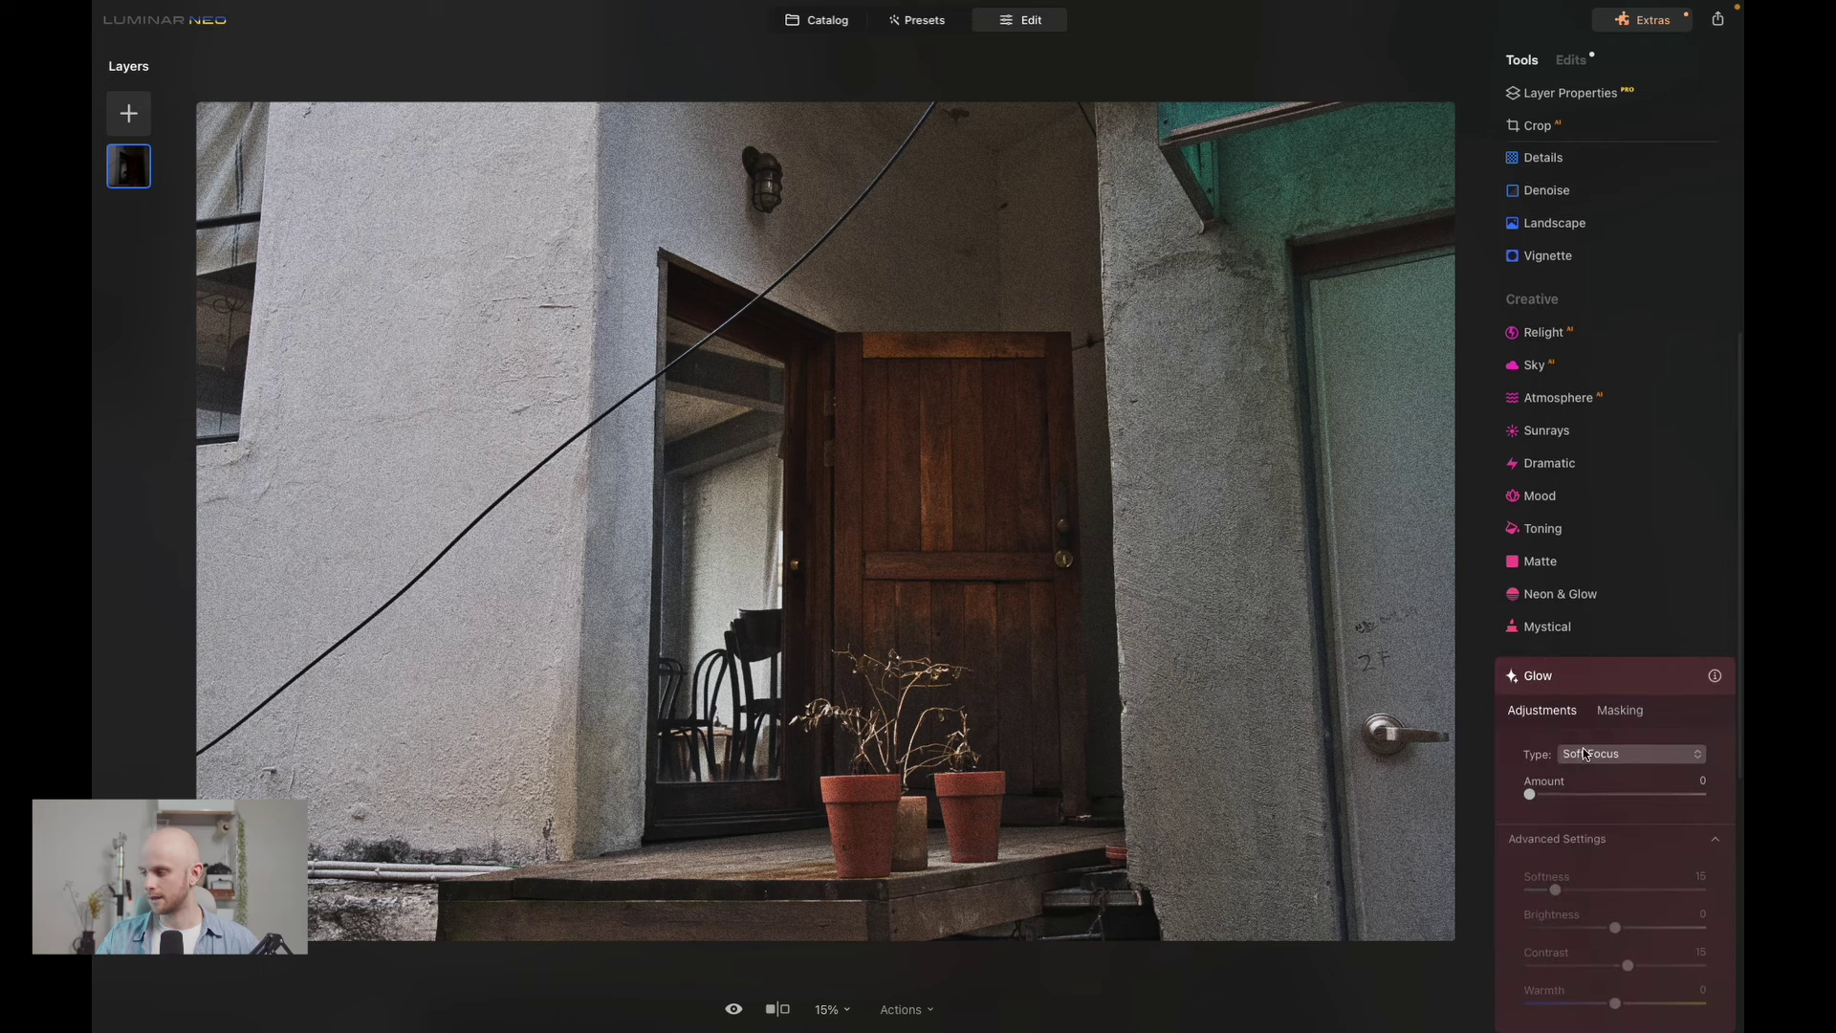
left_click_drag(1553, 789, 1584, 792)
scroll(1583, 803, "down", 5)
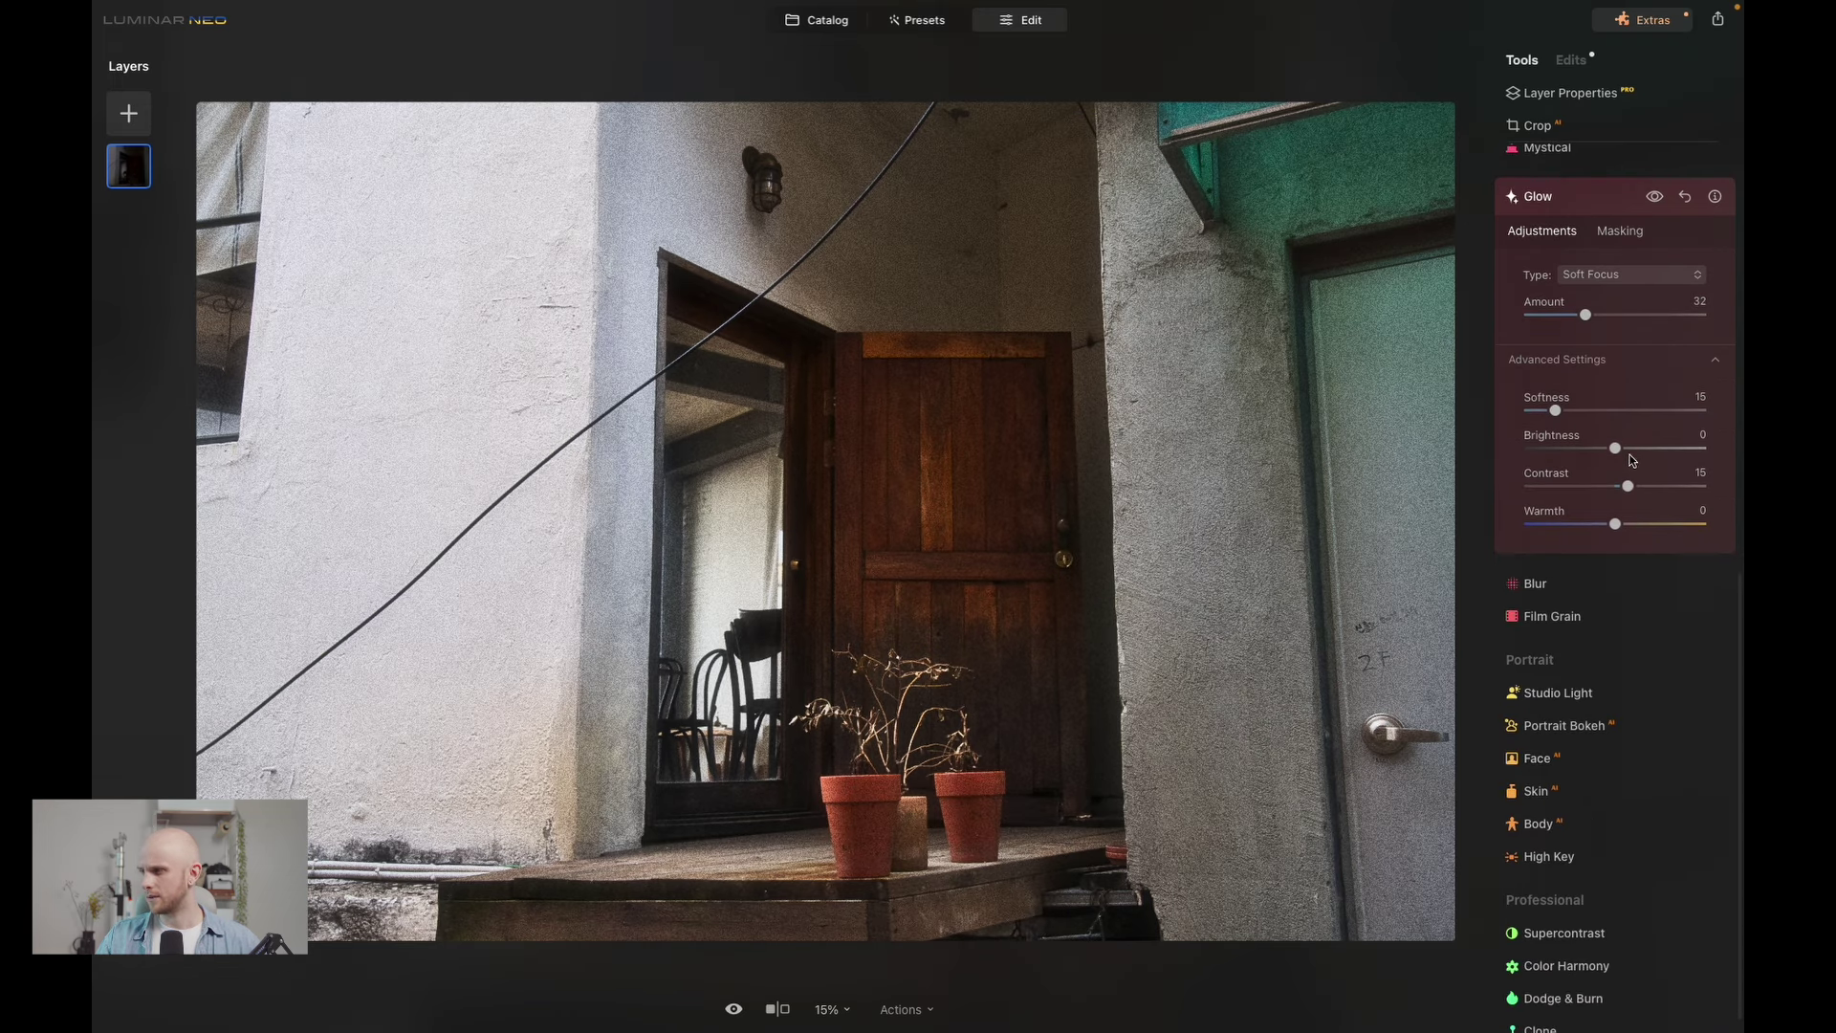
left_click_drag(1630, 459, 1583, 450)
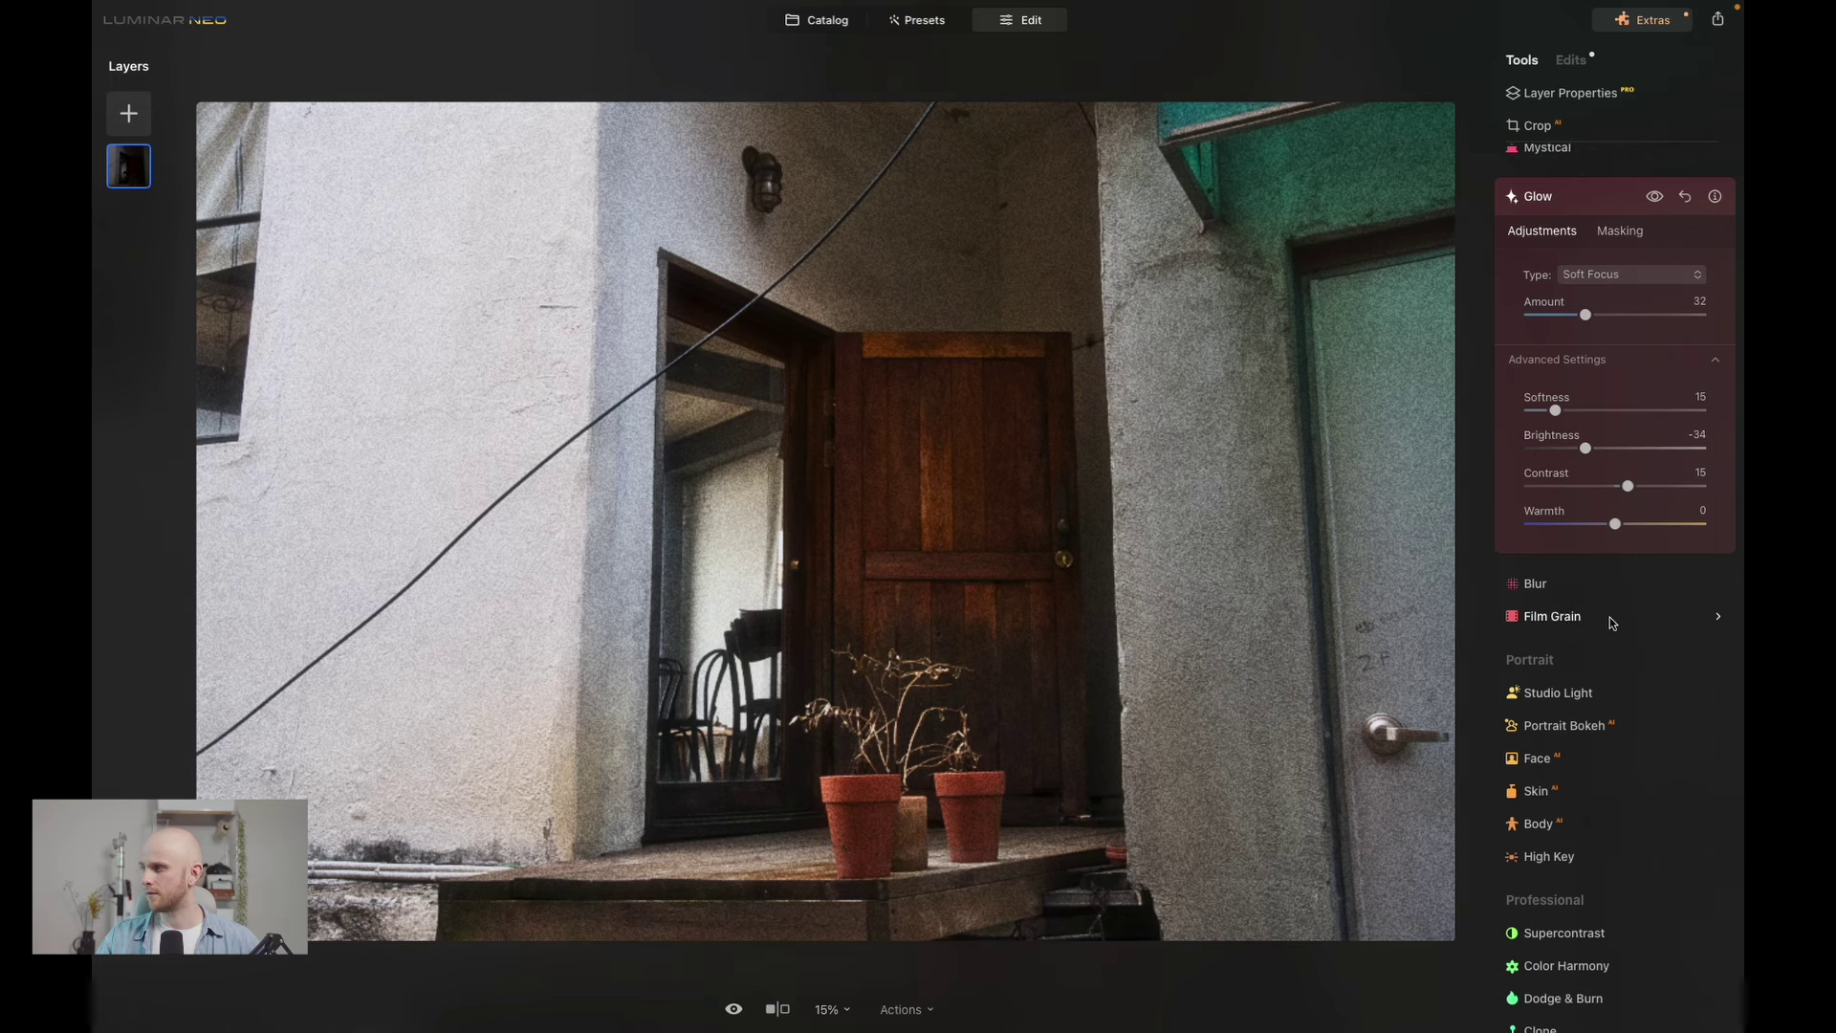
- Toggle the Glow effect off and on to compare the photo before and after
scroll(1615, 617, "up", 1)
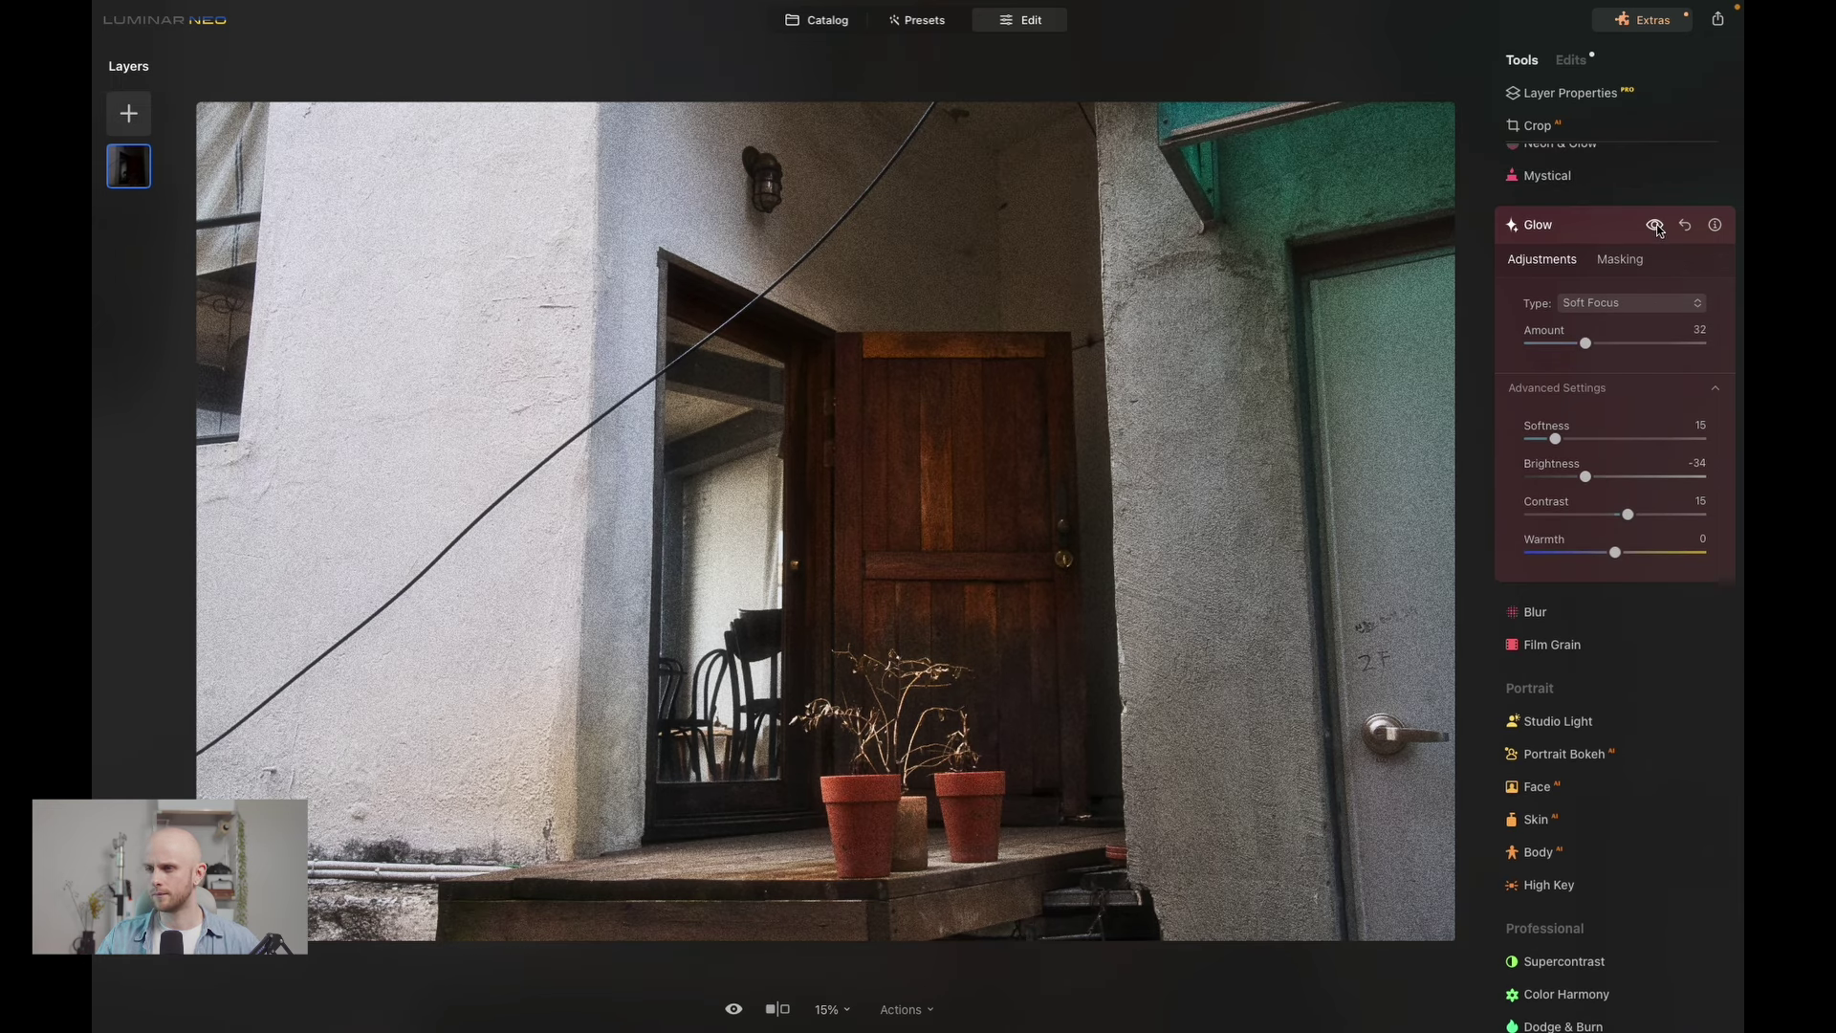
left_click(1656, 227)
left_click(1655, 227)
left_click(1655, 226)
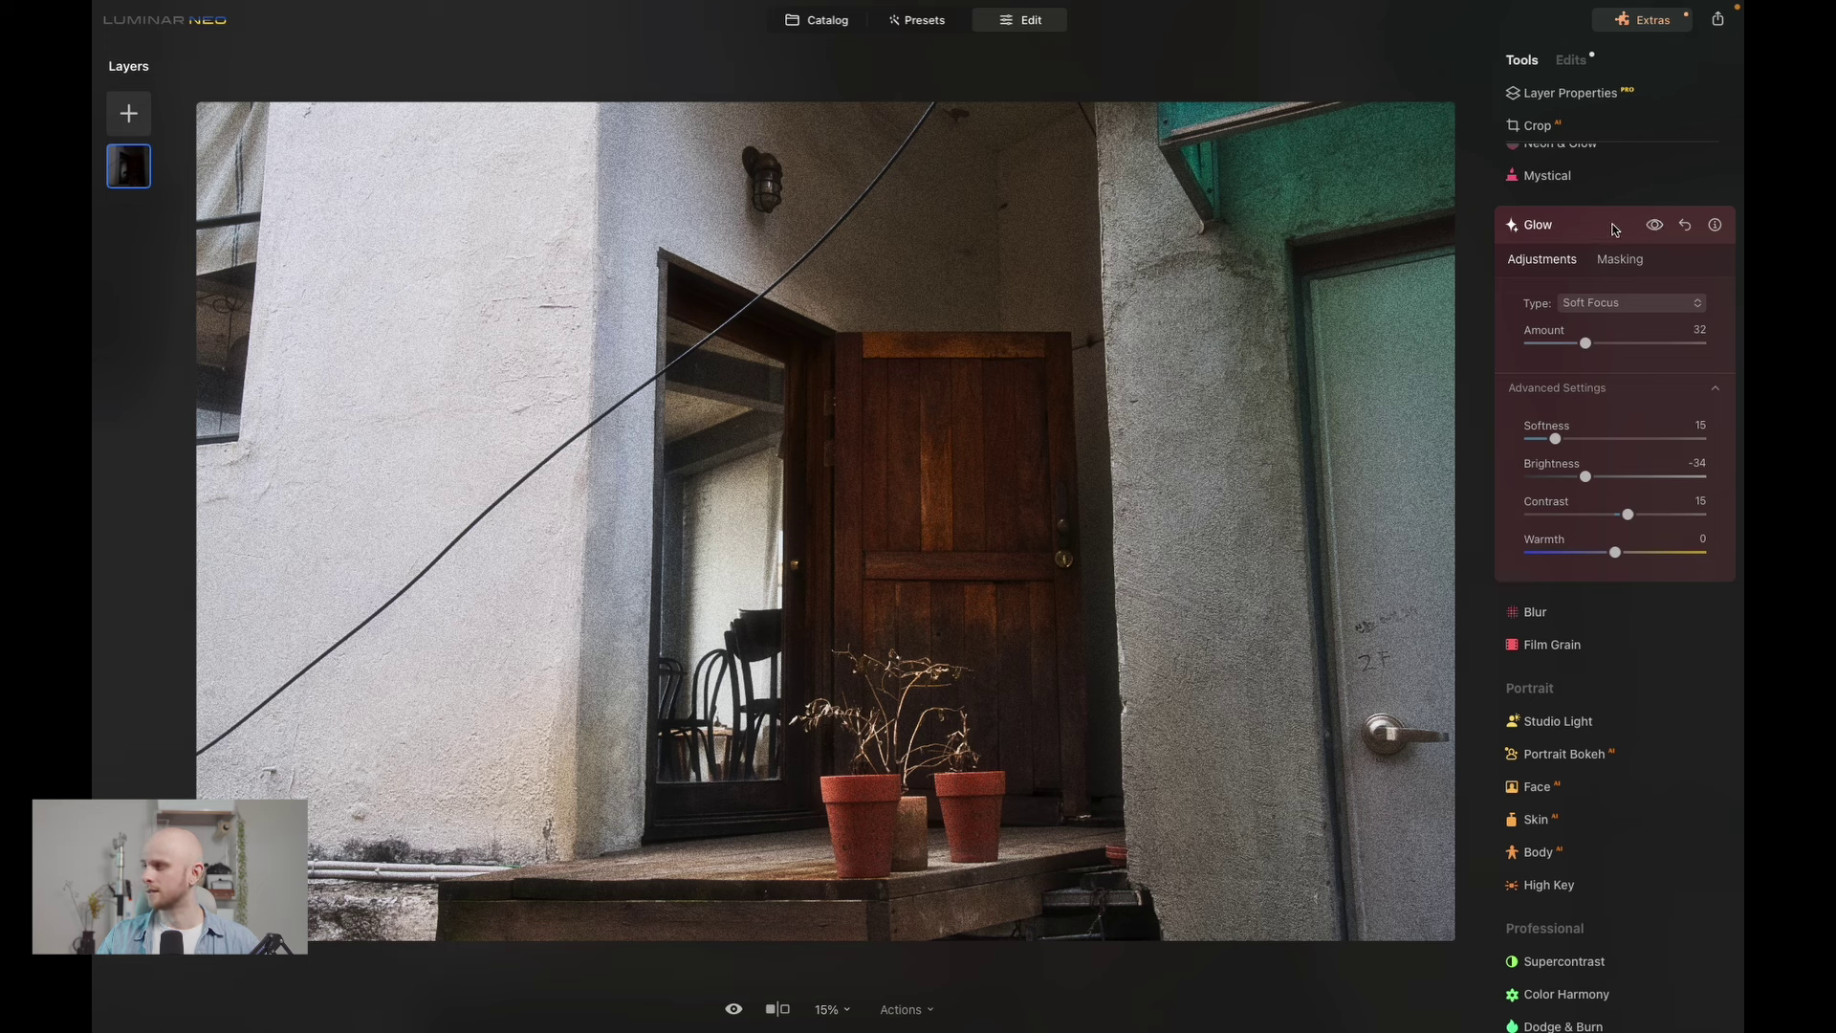
left_click(1614, 229)
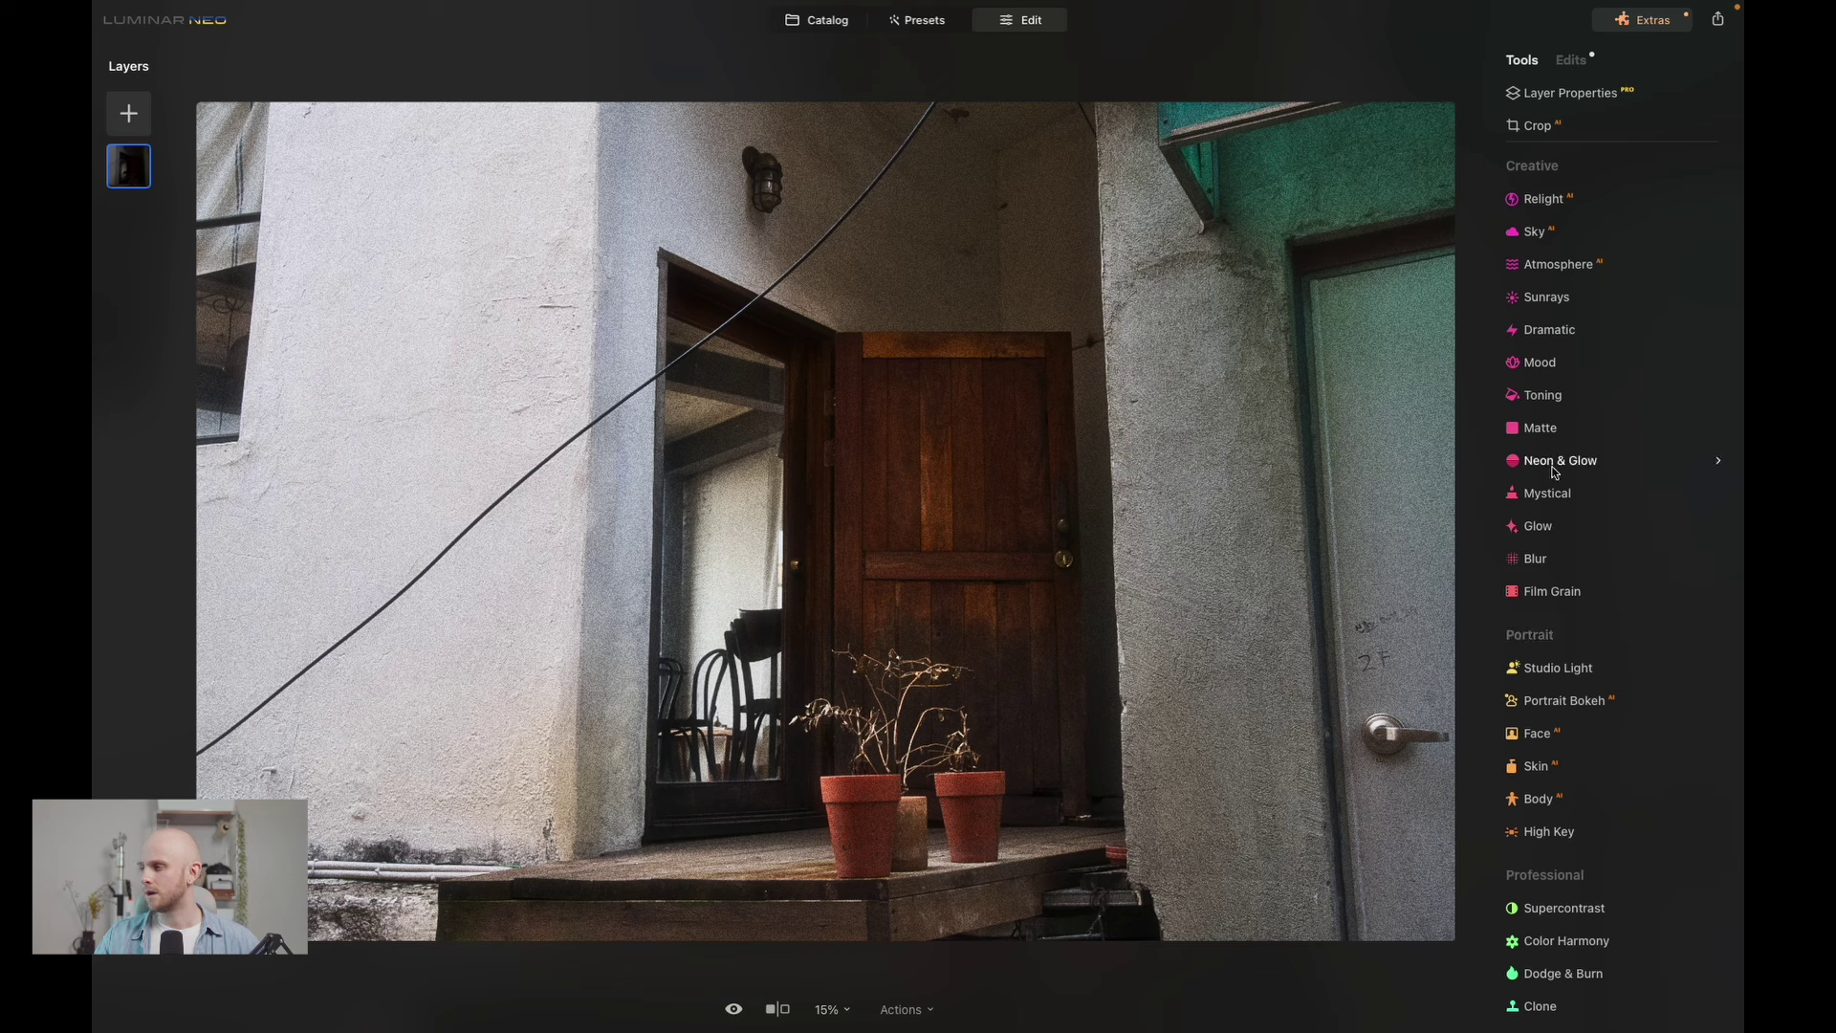
- Warm the shadows in Toning at Saturation 32 and Hue 29, comparing with the effect toggled
left_click(1581, 399)
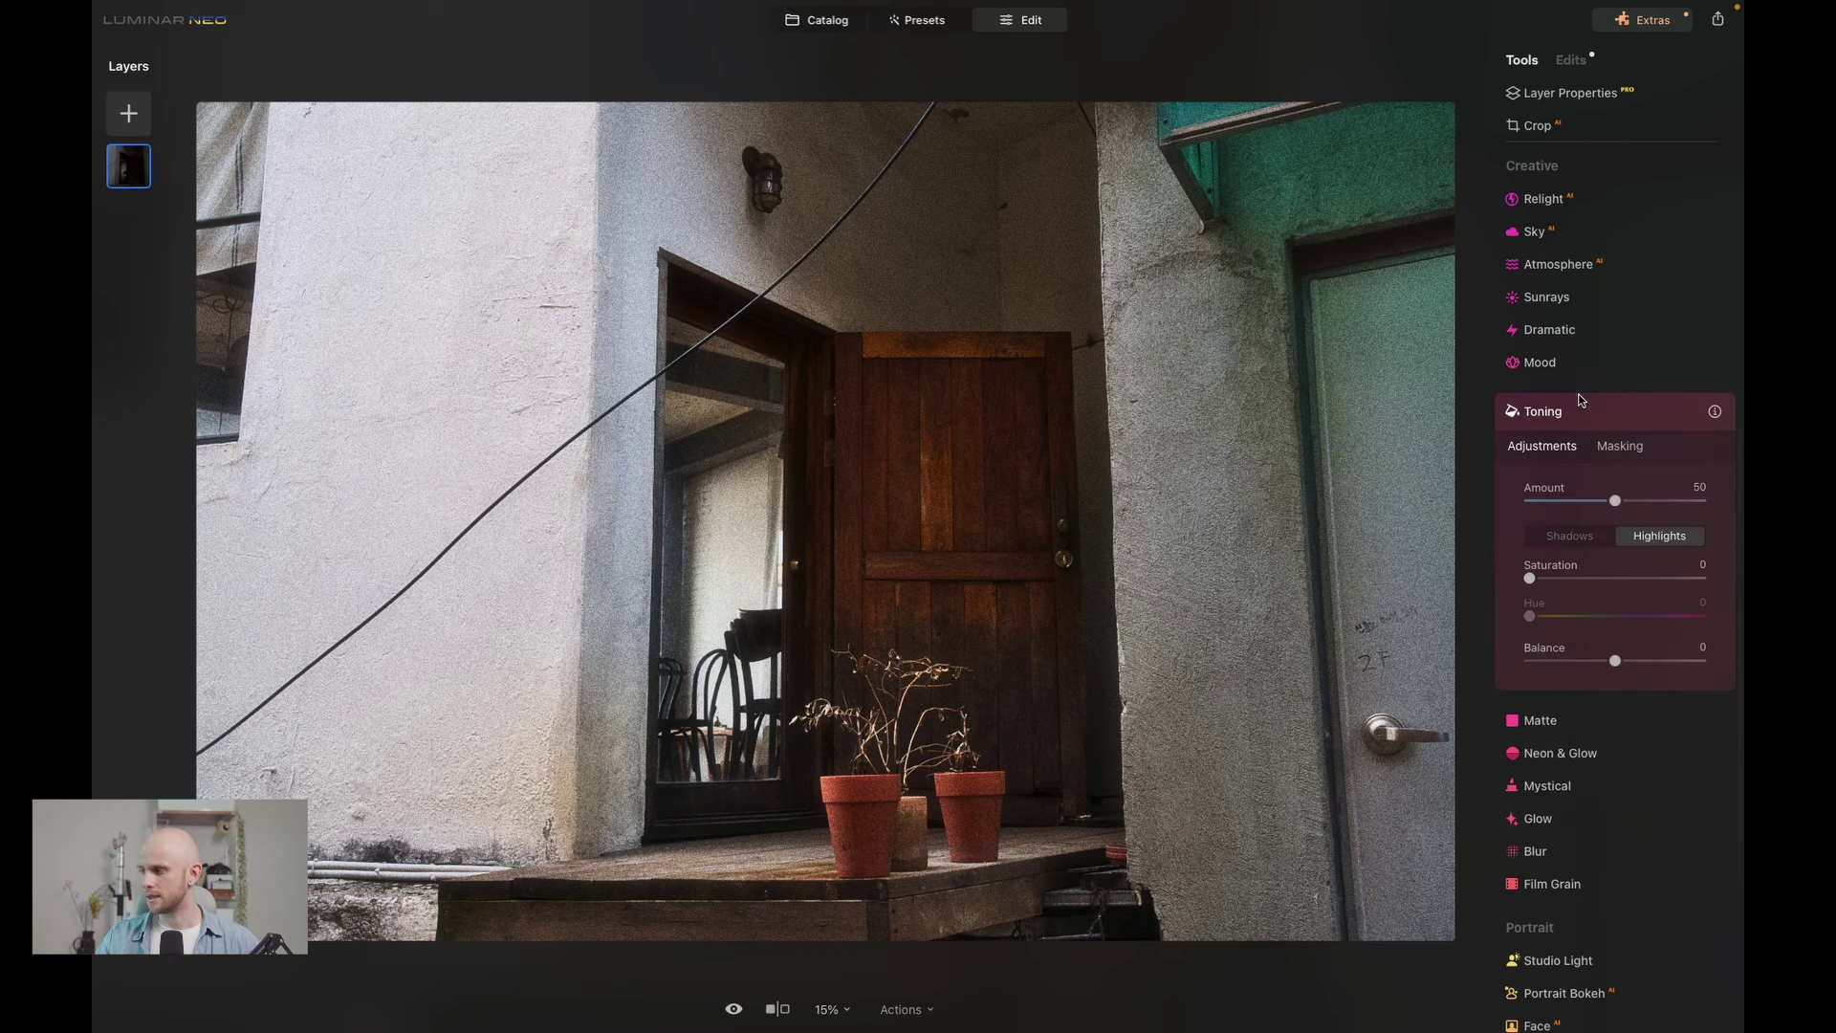
left_click(1603, 538)
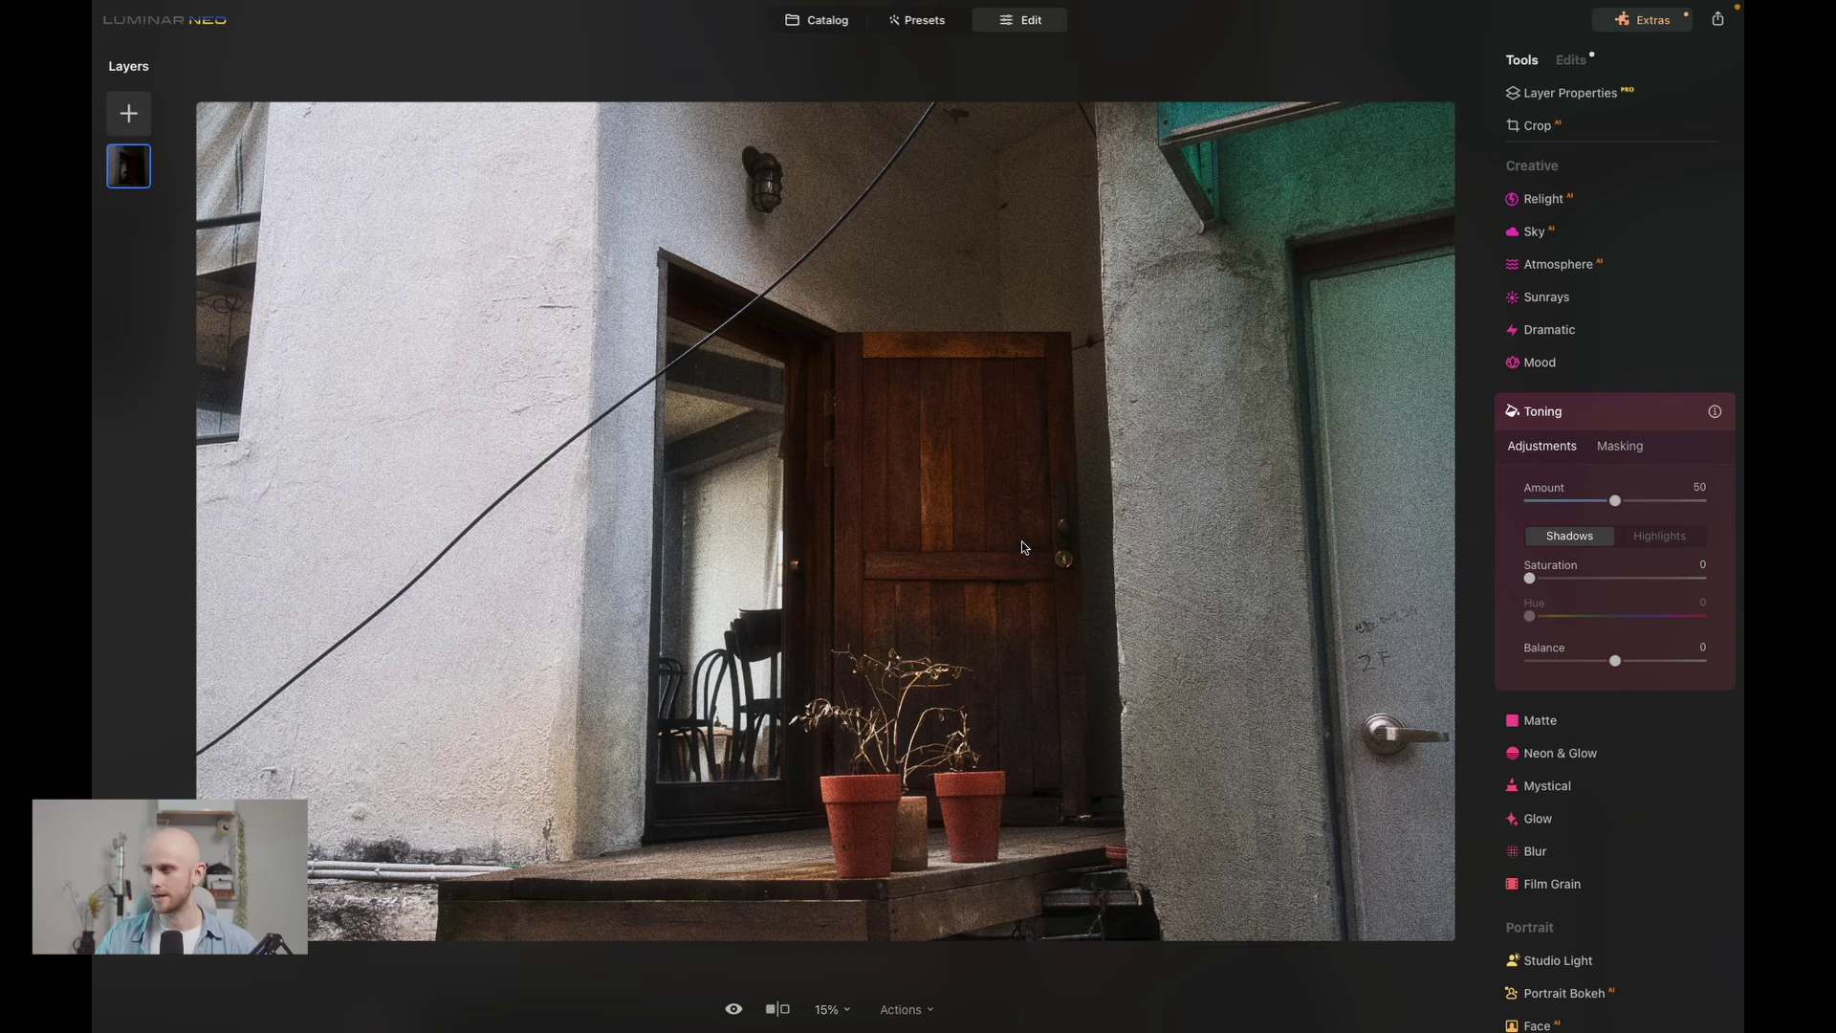
left_click_drag(1529, 577, 1586, 579)
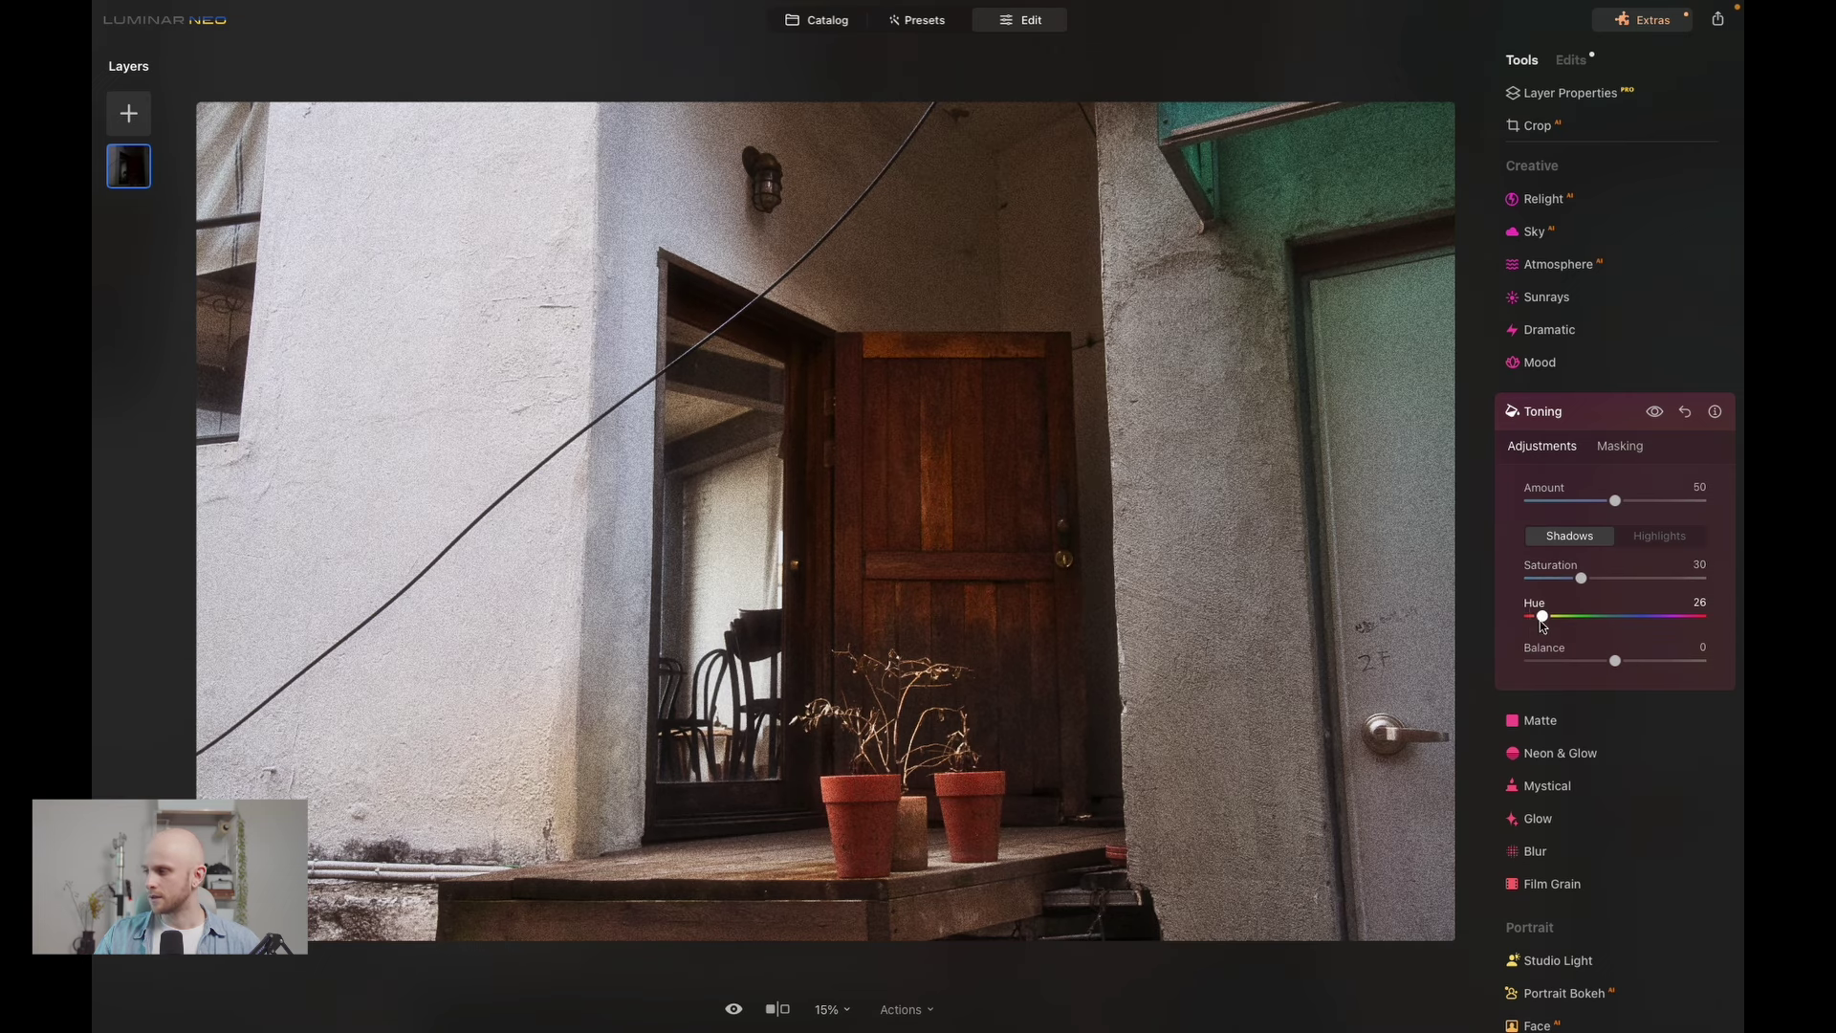
left_click_drag(1541, 620, 1580, 581)
left_click(1654, 413)
left_click(1655, 413)
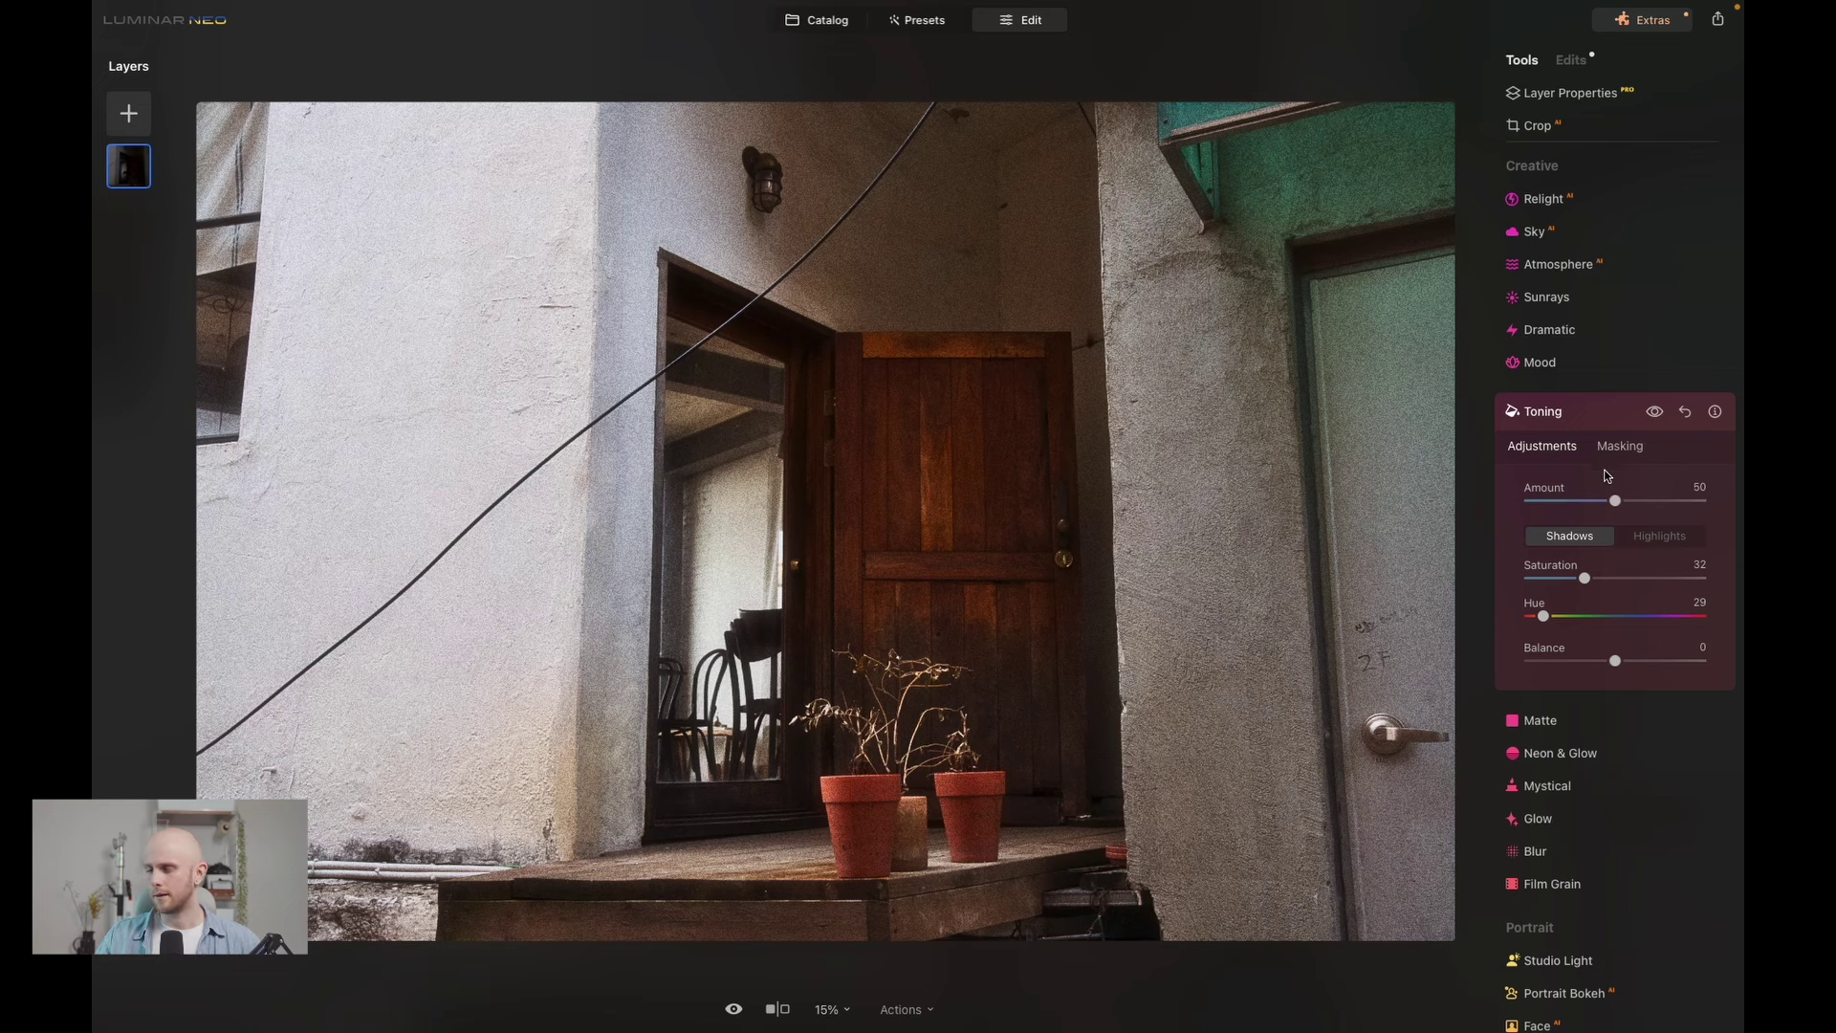
- Tint the highlights green in Toning at Saturation 23 and Hue 75, then compare
left_click(1650, 536)
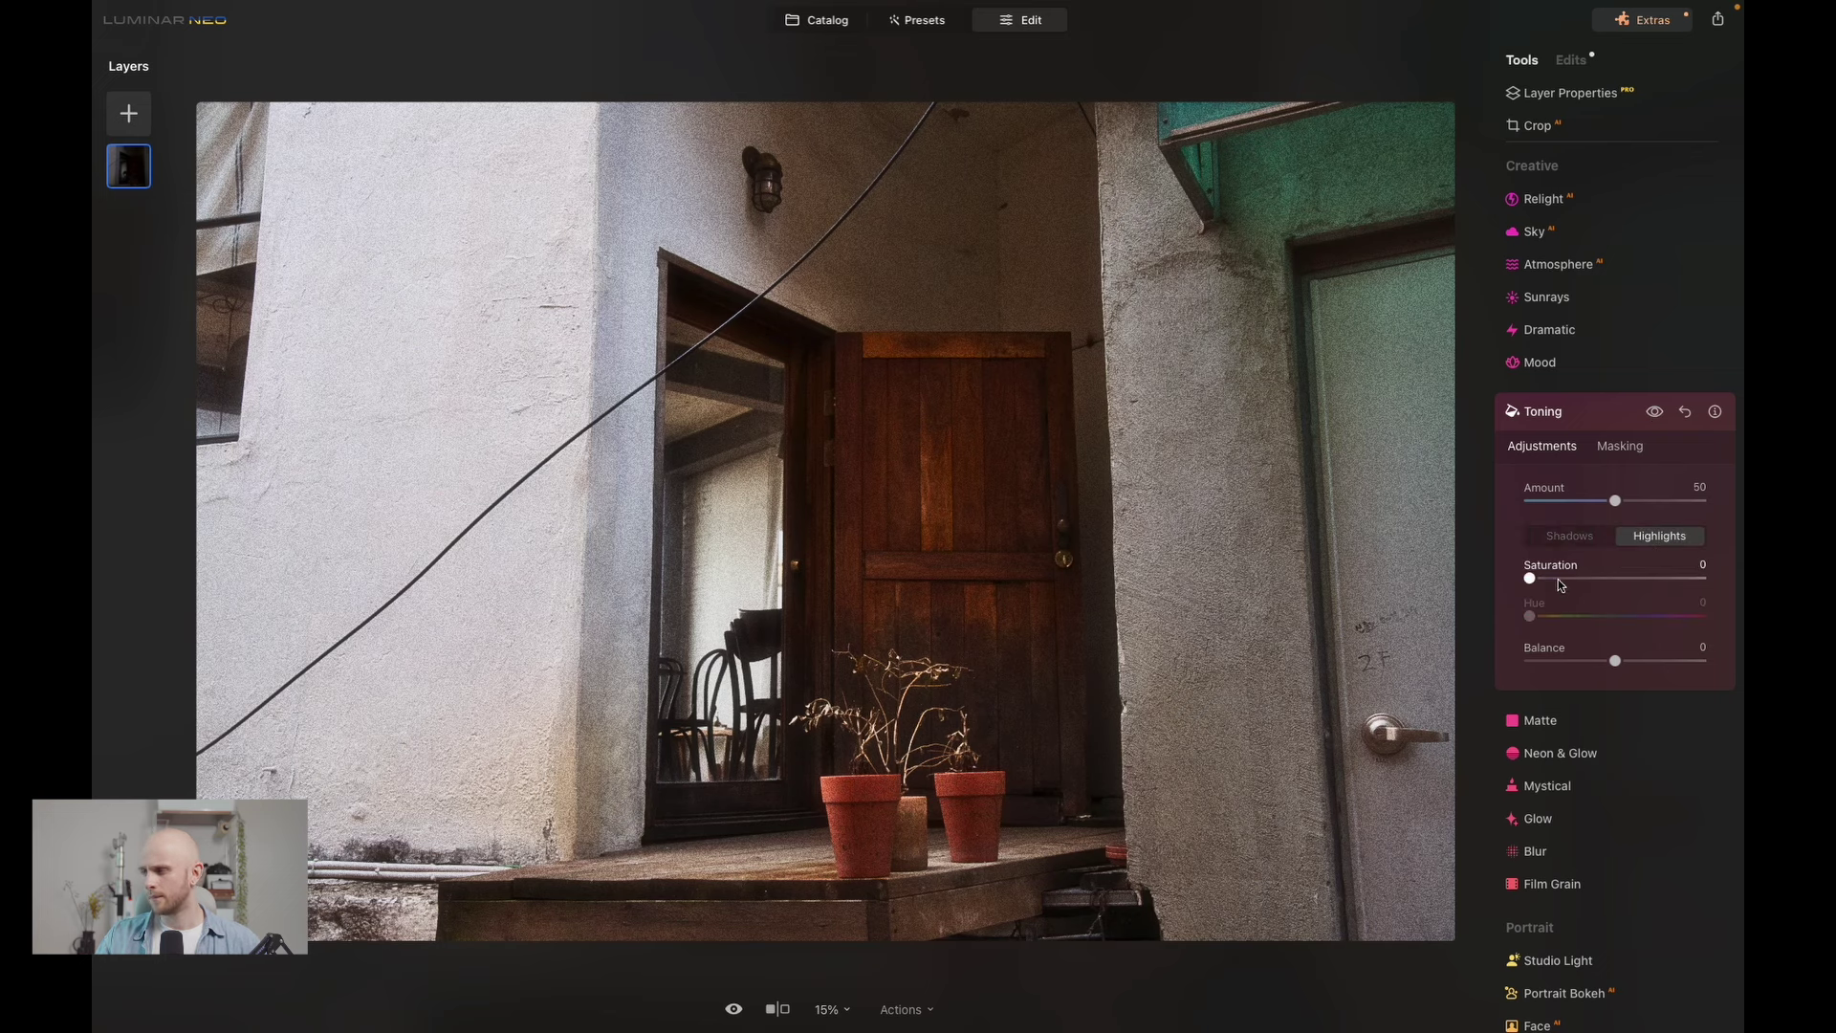
left_click_drag(1556, 576, 1570, 578)
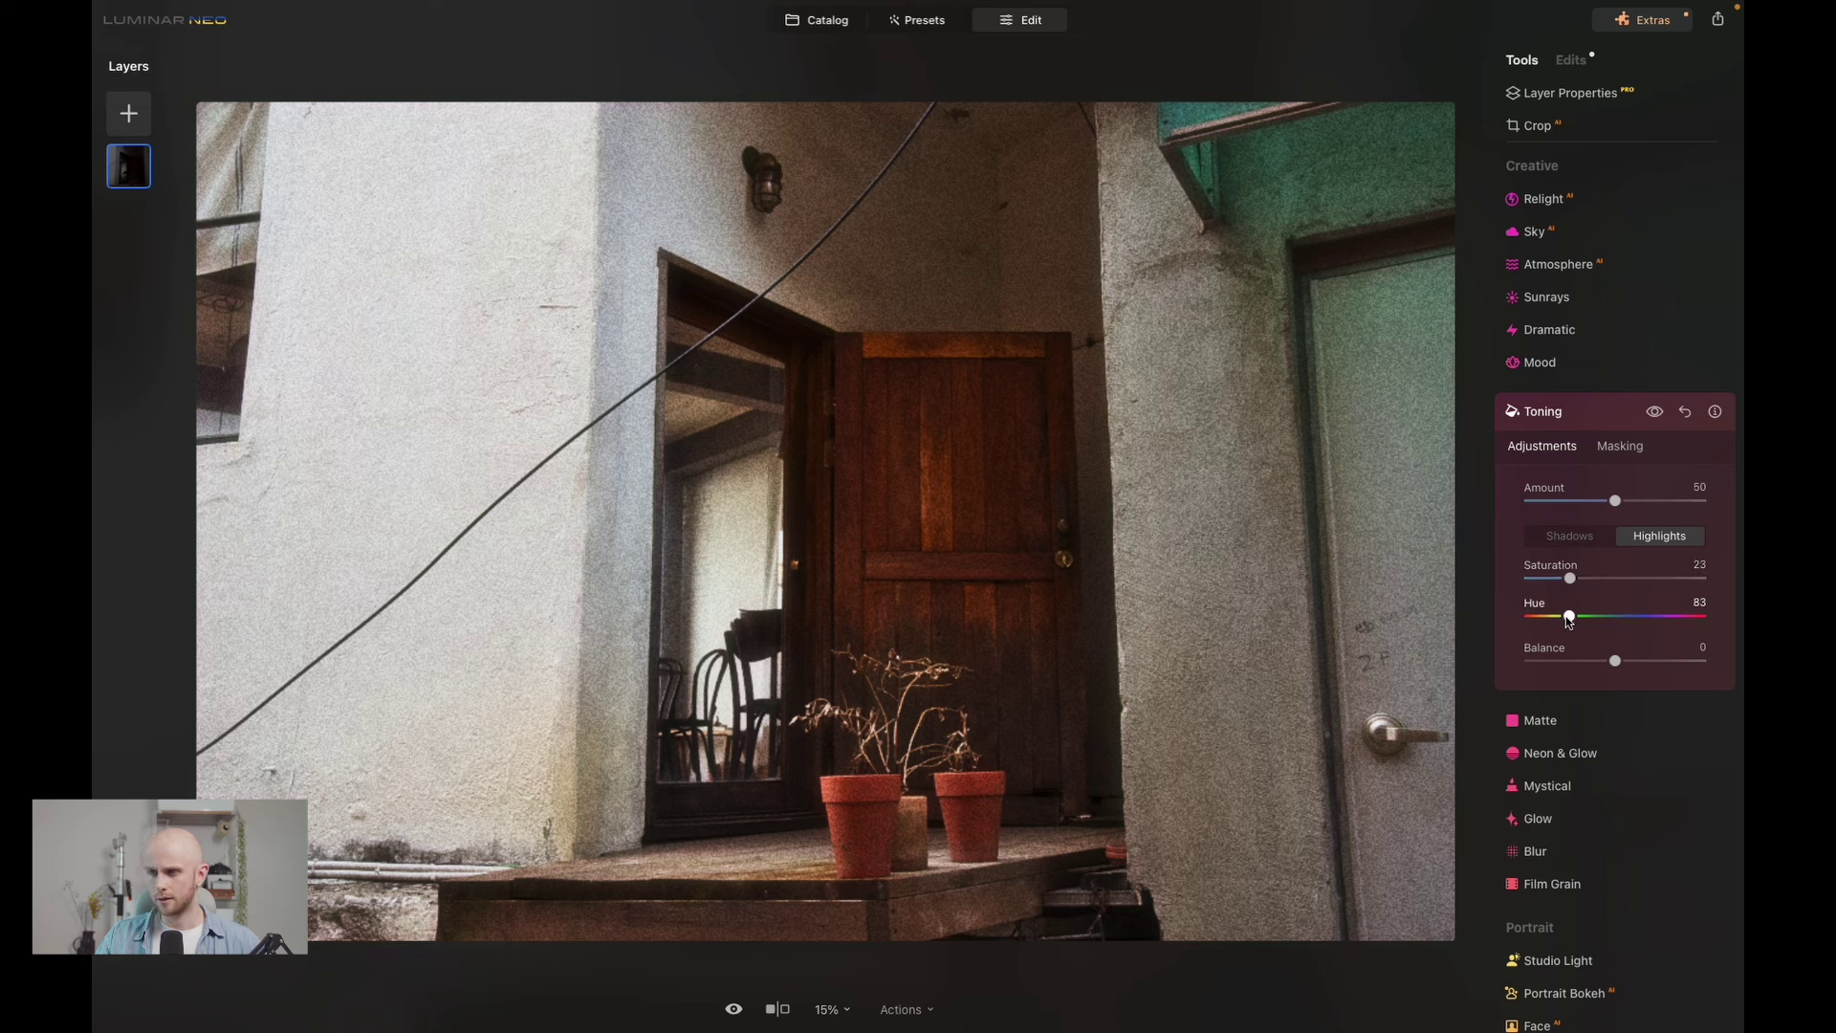
mouse_move(1570, 620)
left_mouse_down()
mouse_move(1667, 628)
mouse_move(1563, 636)
left_mouse_up()
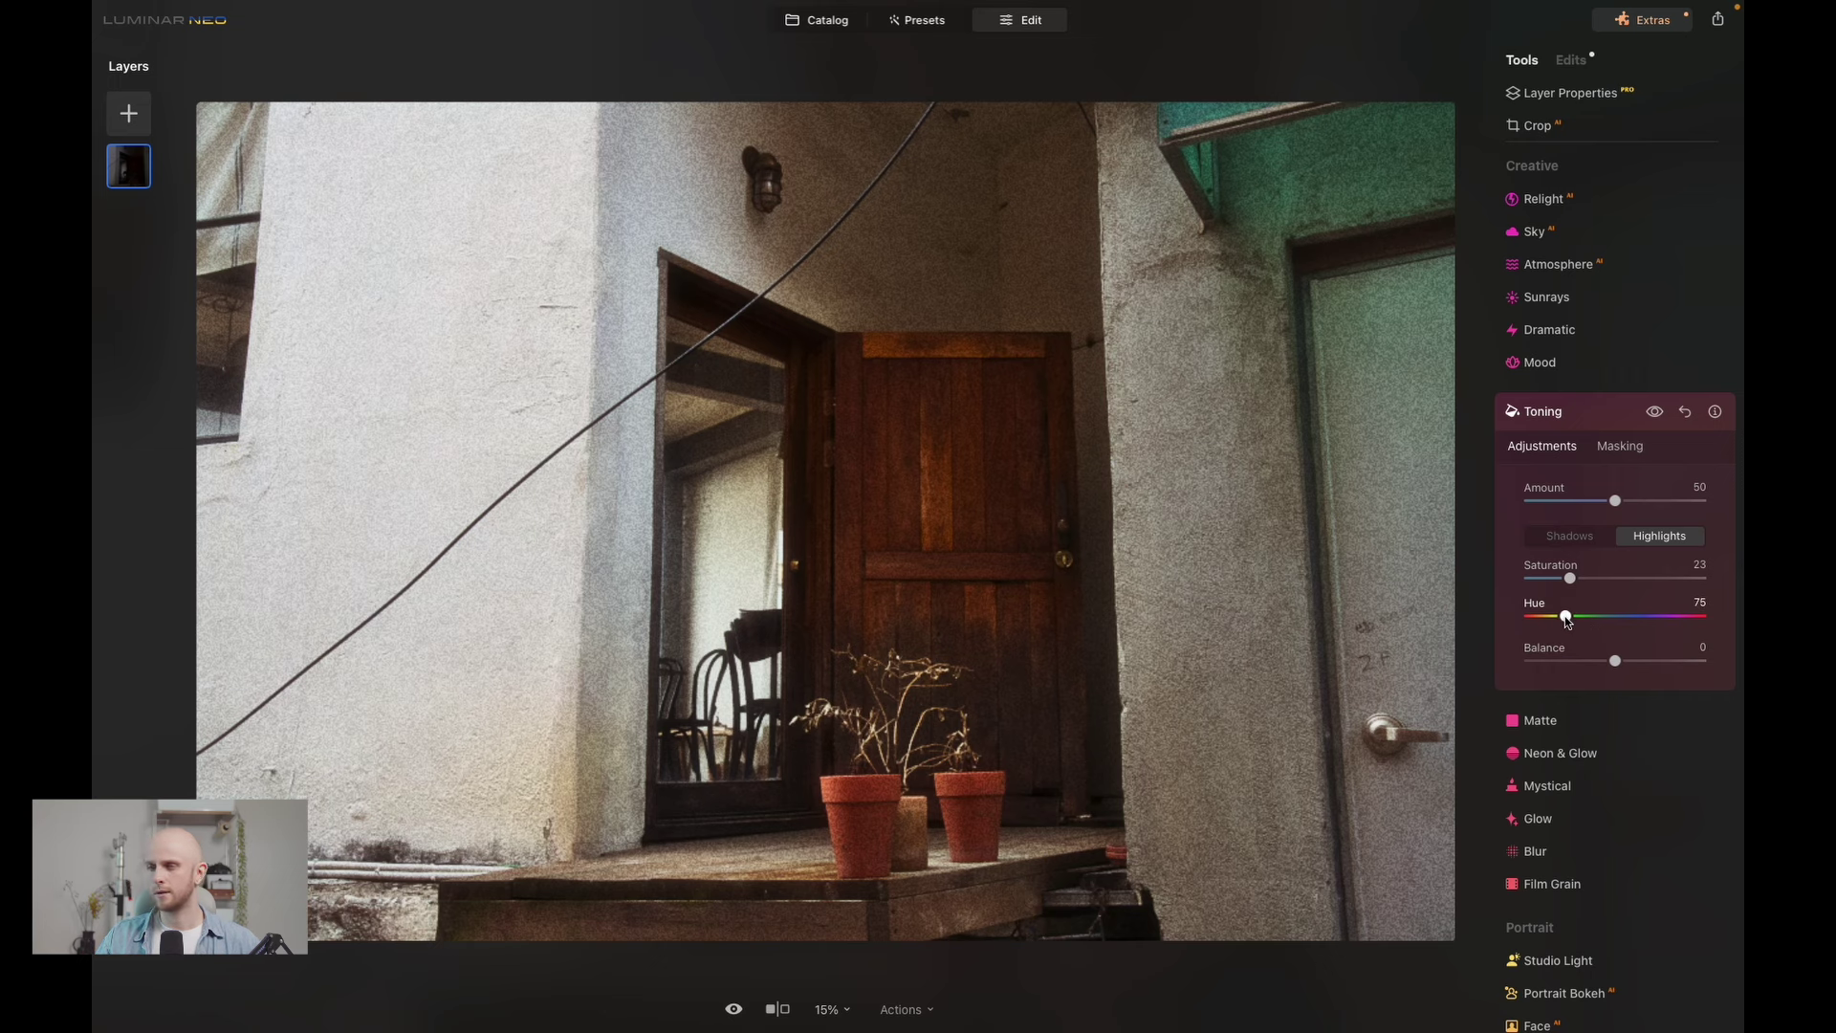
left_click(1655, 412)
left_click(1655, 412)
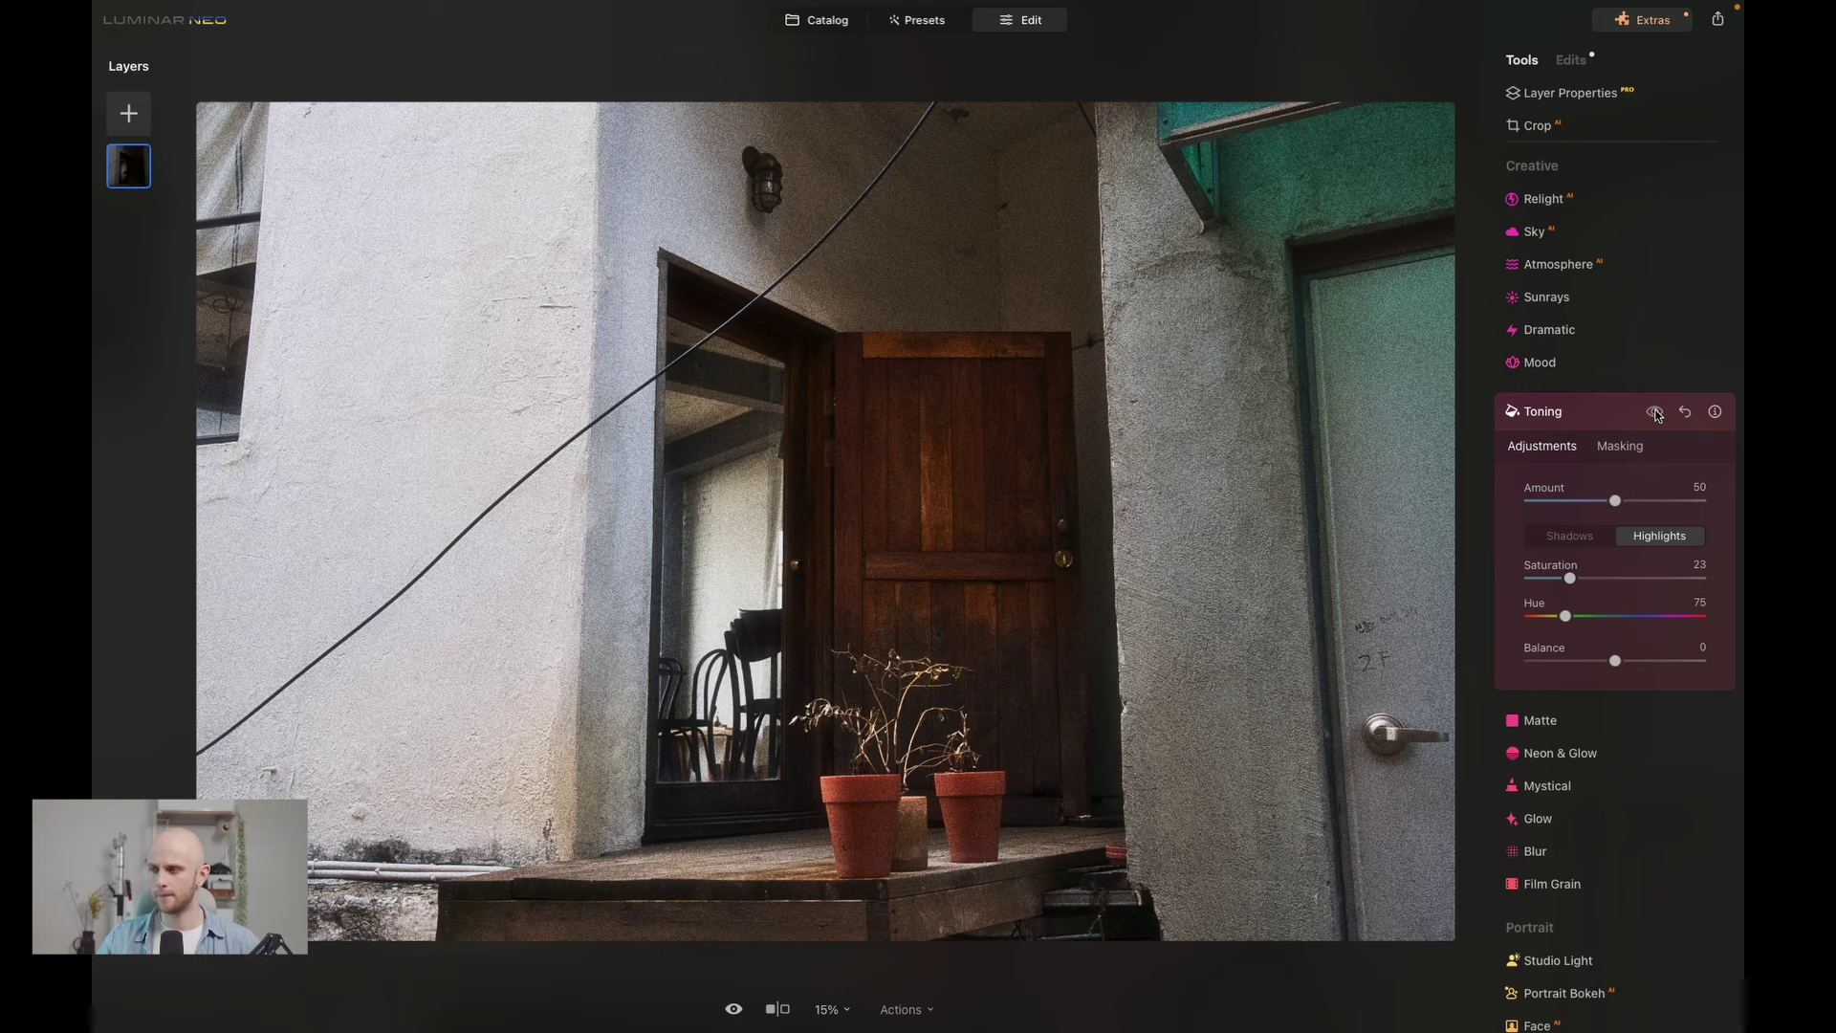